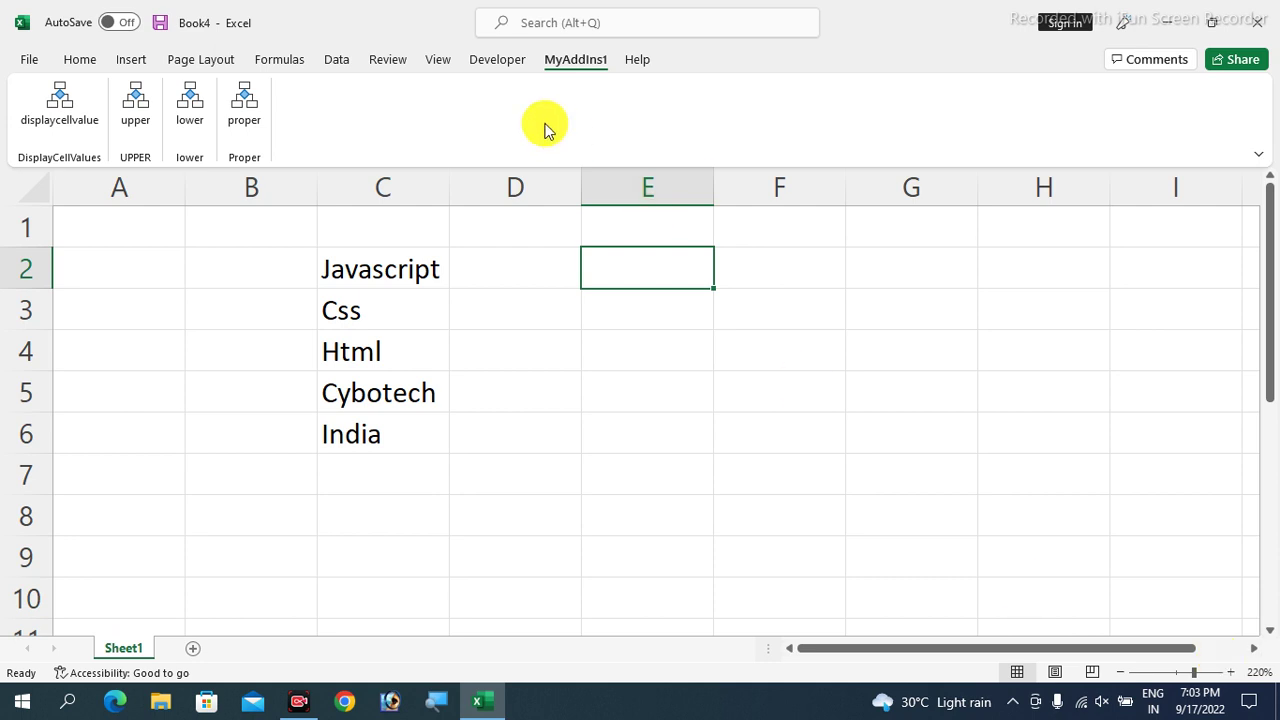
- Switch from the MyAddIns1 tab back to the Home tab
left_click(72, 59)
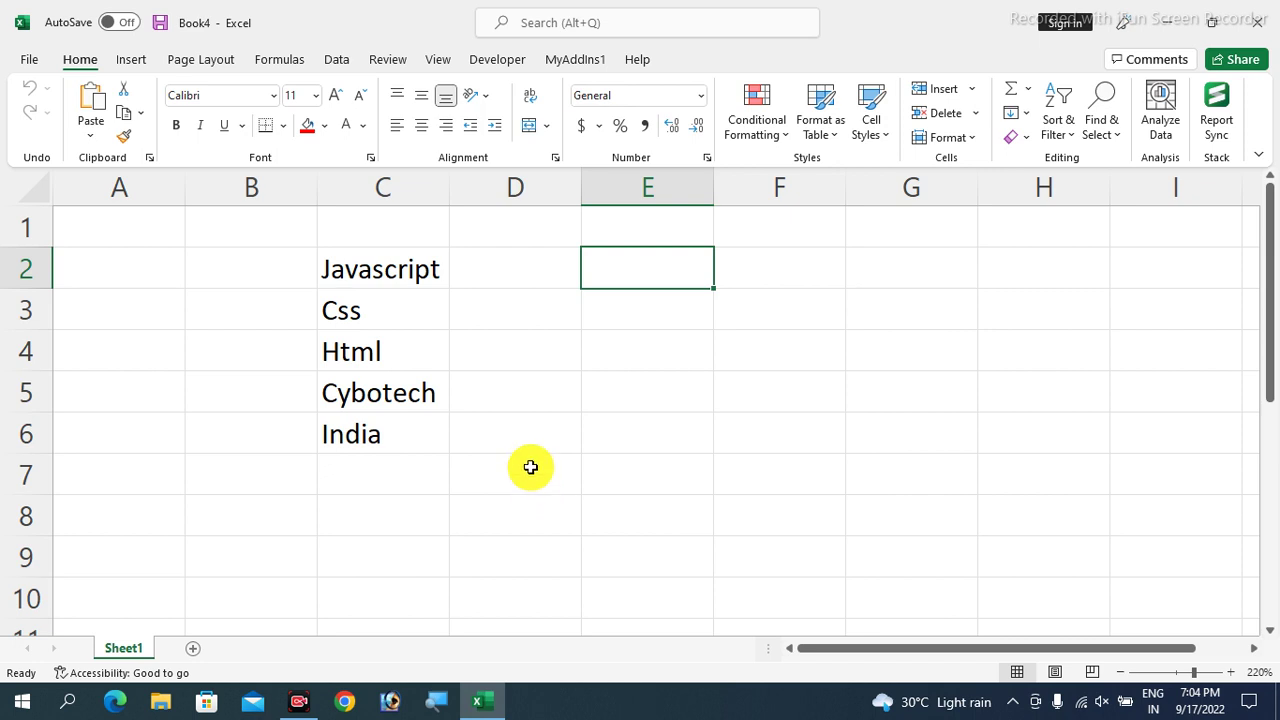
- Enter =upper(c2) in D2 and fill it down to D6
left_click(390, 273)
left_click_drag(390, 291, 386, 428)
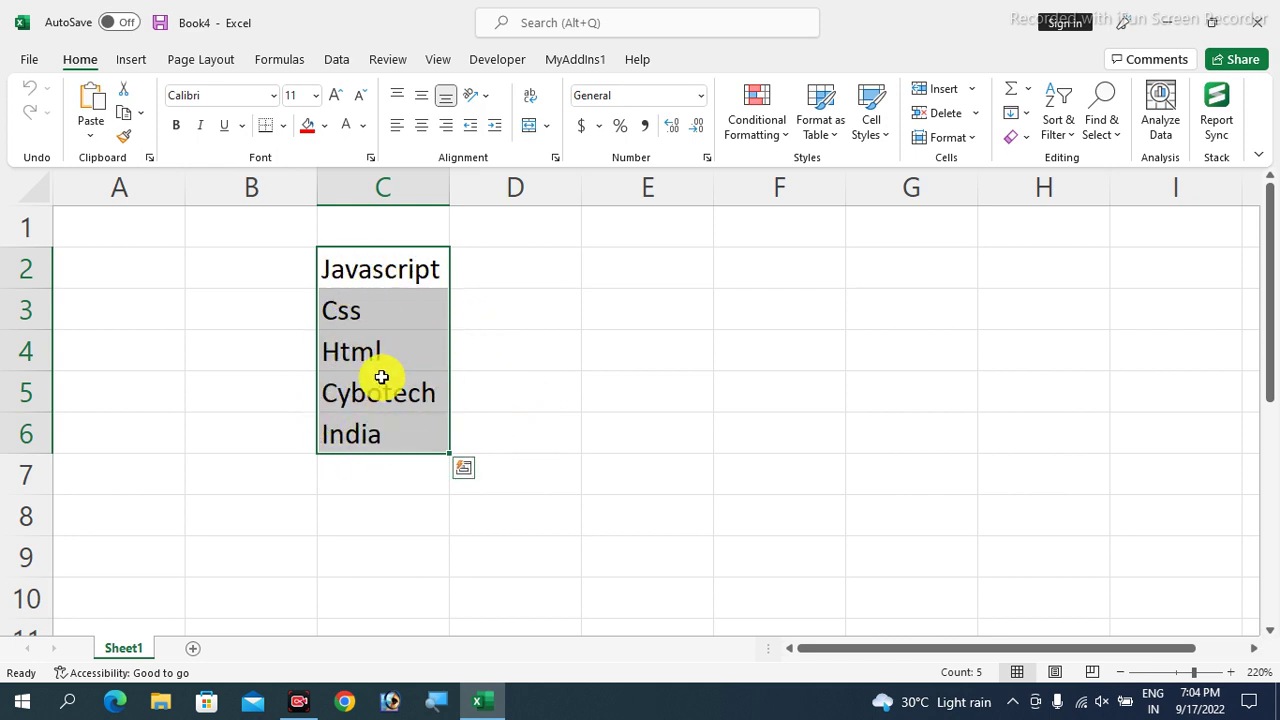
left_click(520, 274)
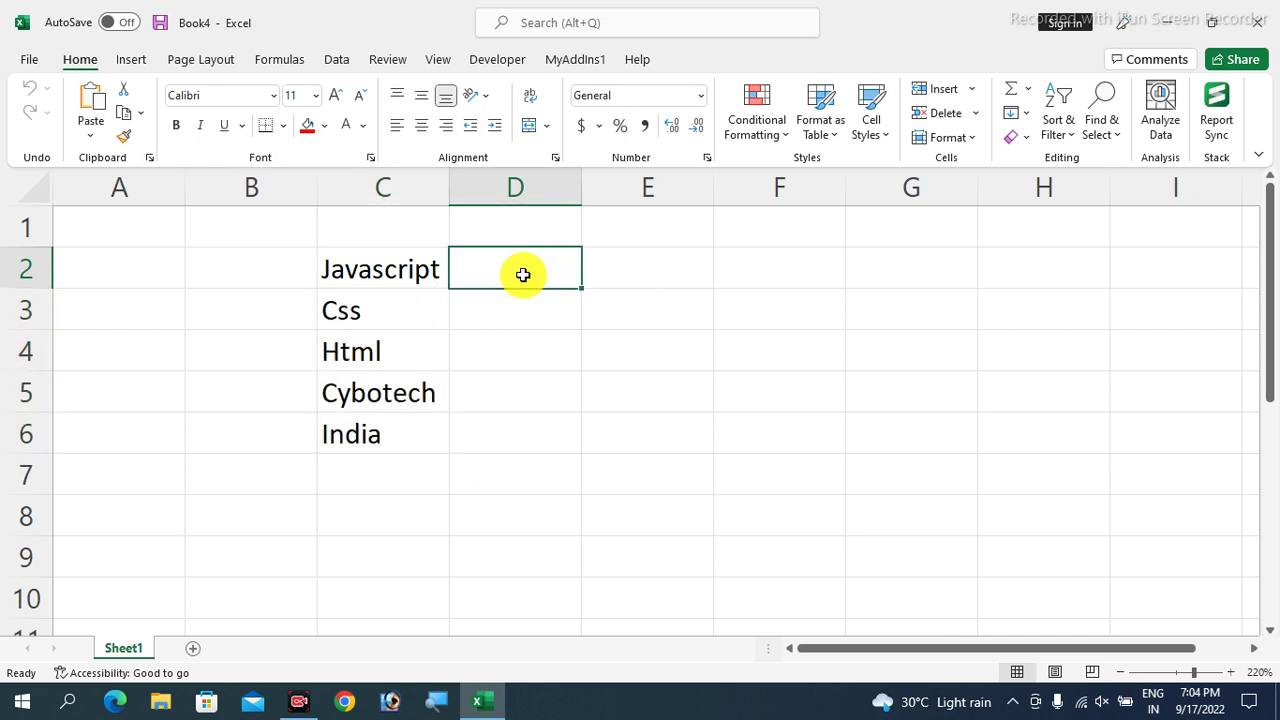
type("=")
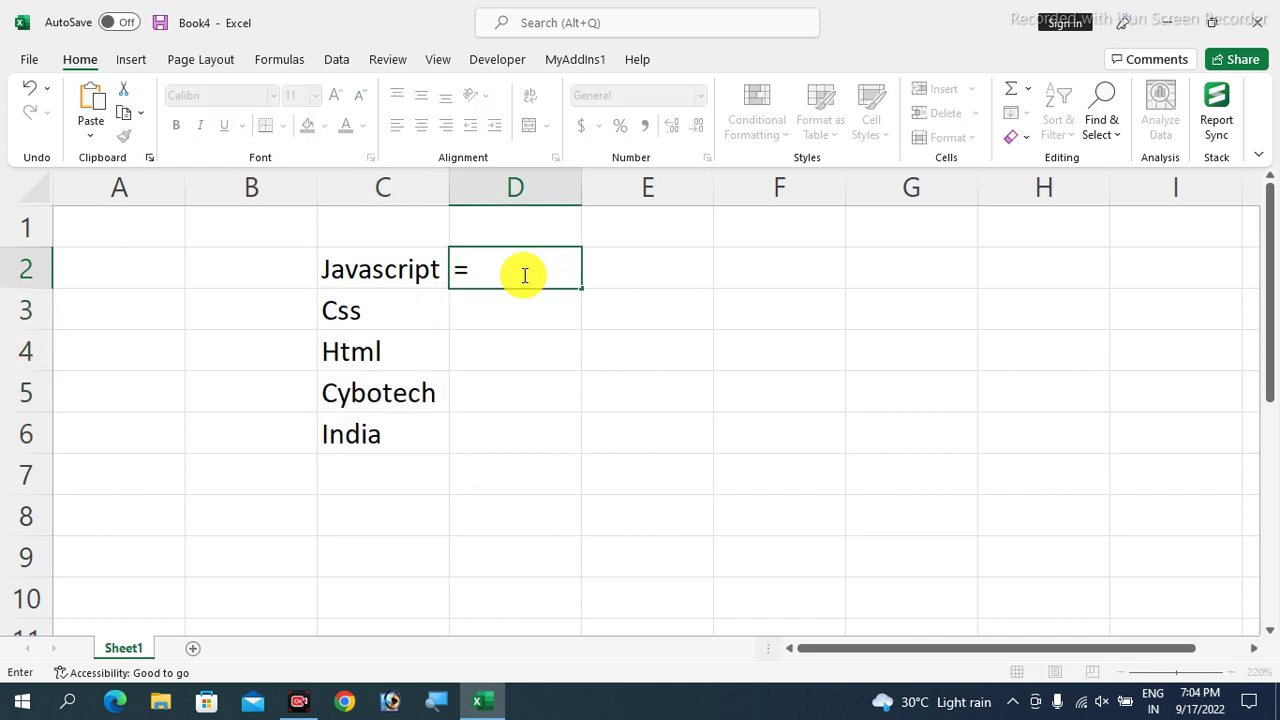
type("upper(")
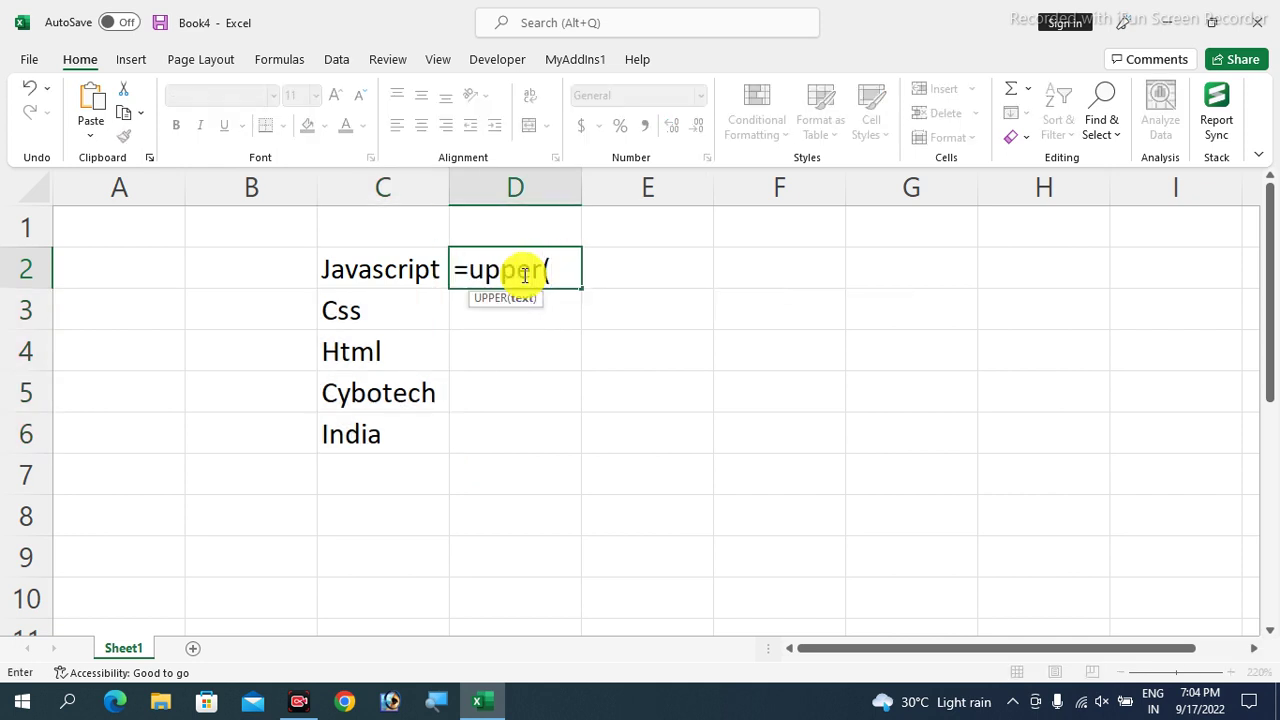
type("c2)")
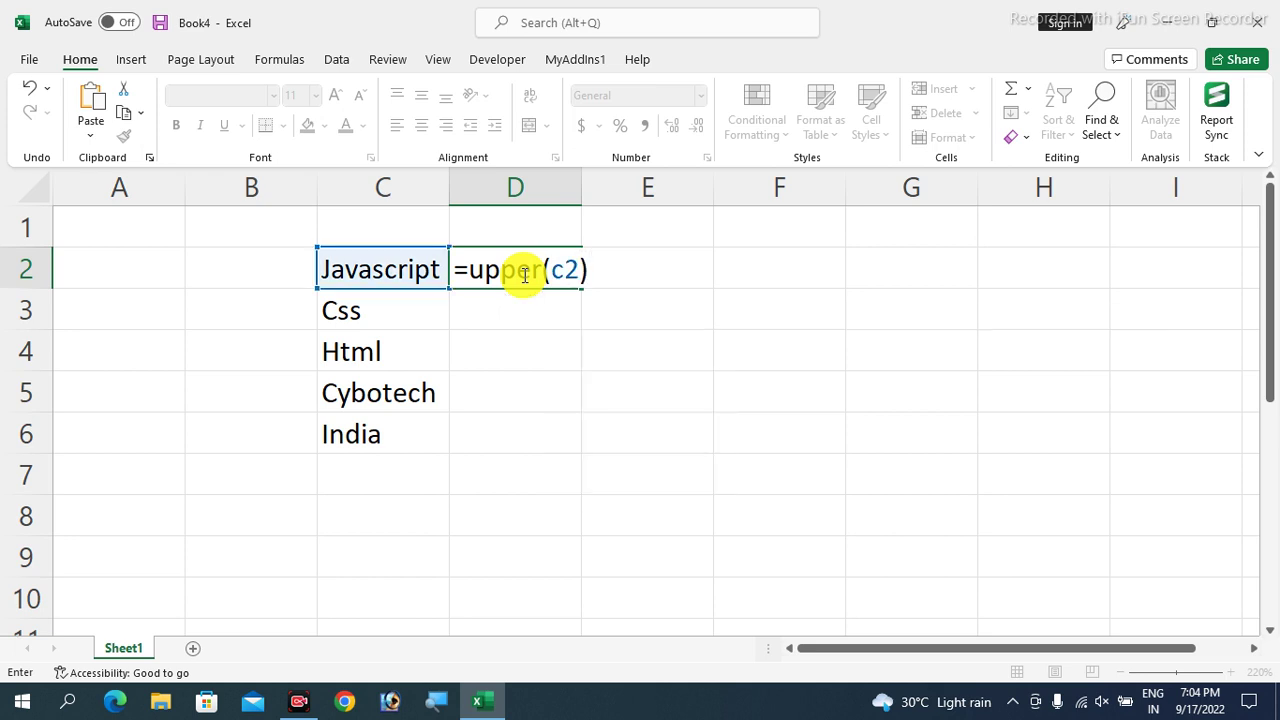
key("Return")
left_click(522, 274)
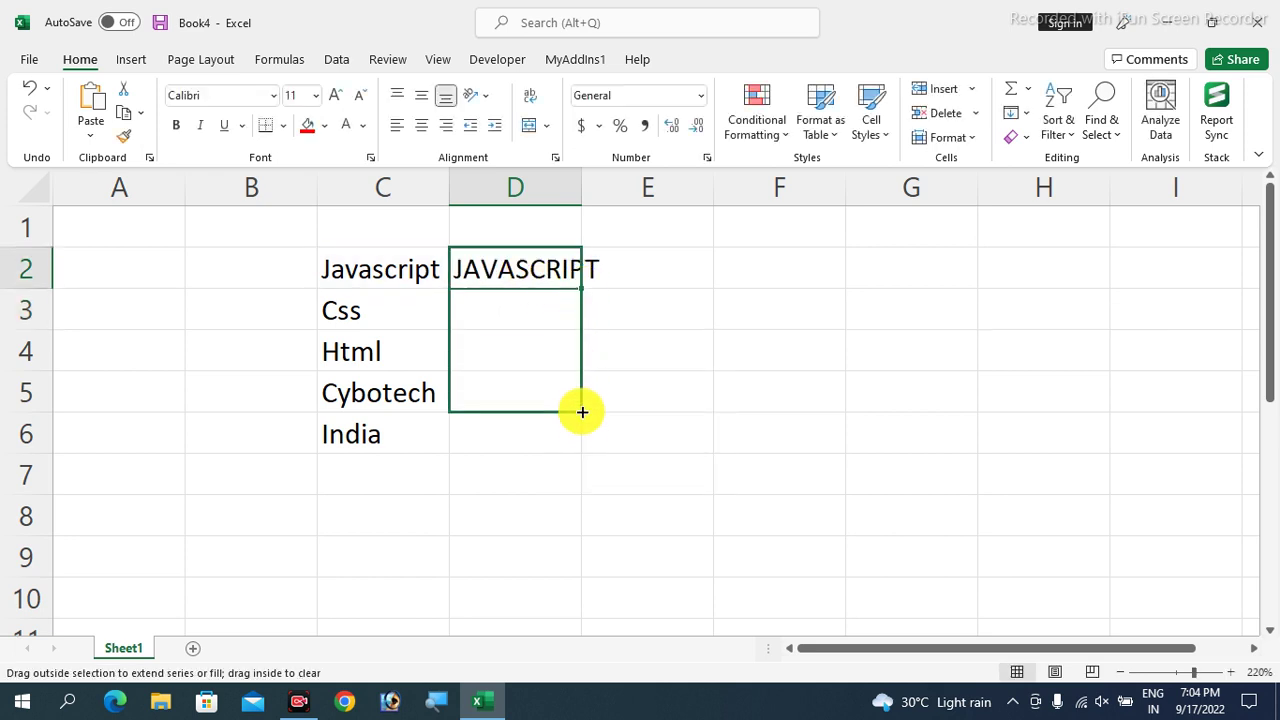
left_click_drag(583, 310, 582, 437)
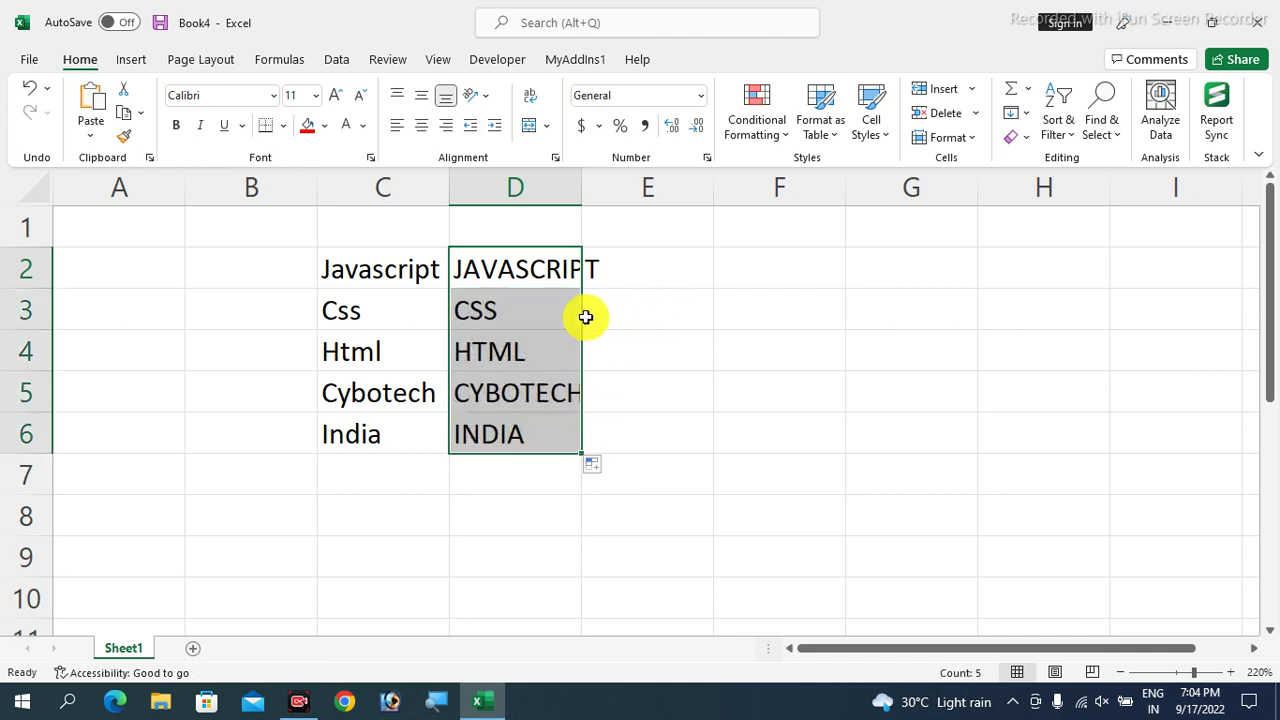
- Copy the uppercase results in D2:D6 and select C2:C6 as the paste target
left_click_drag(338, 271, 362, 430)
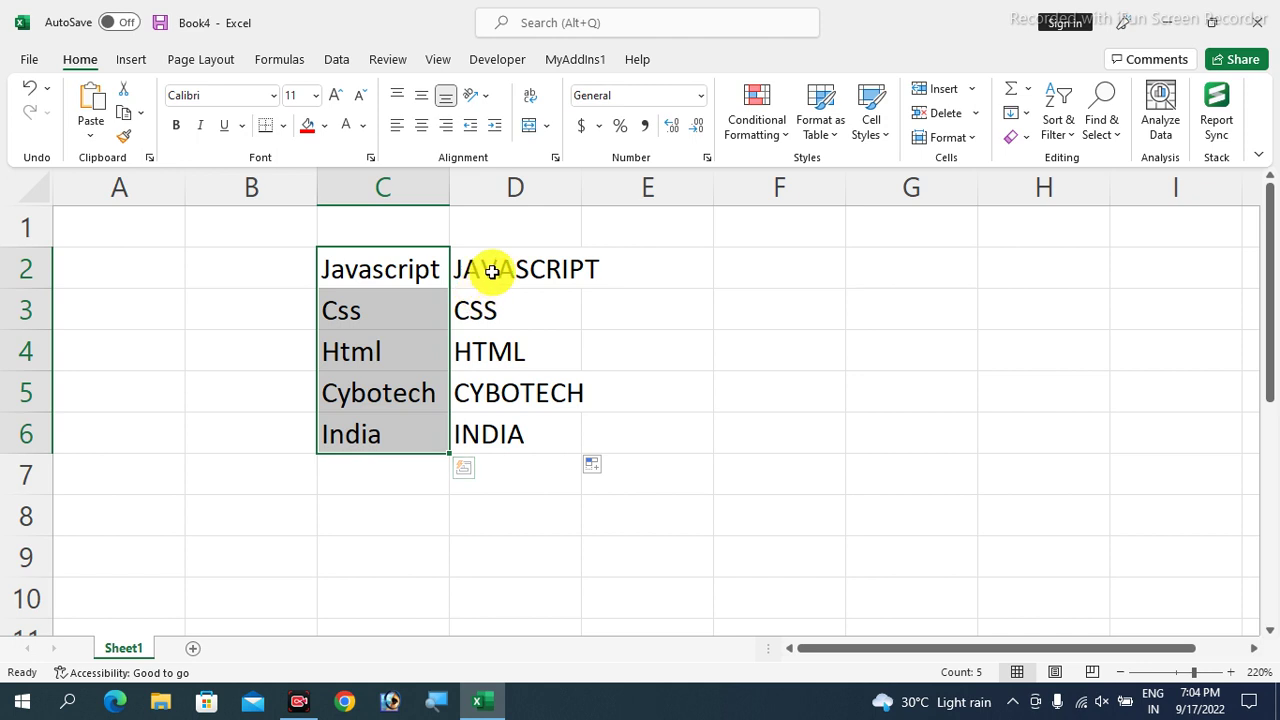
left_click_drag(490, 266, 492, 435)
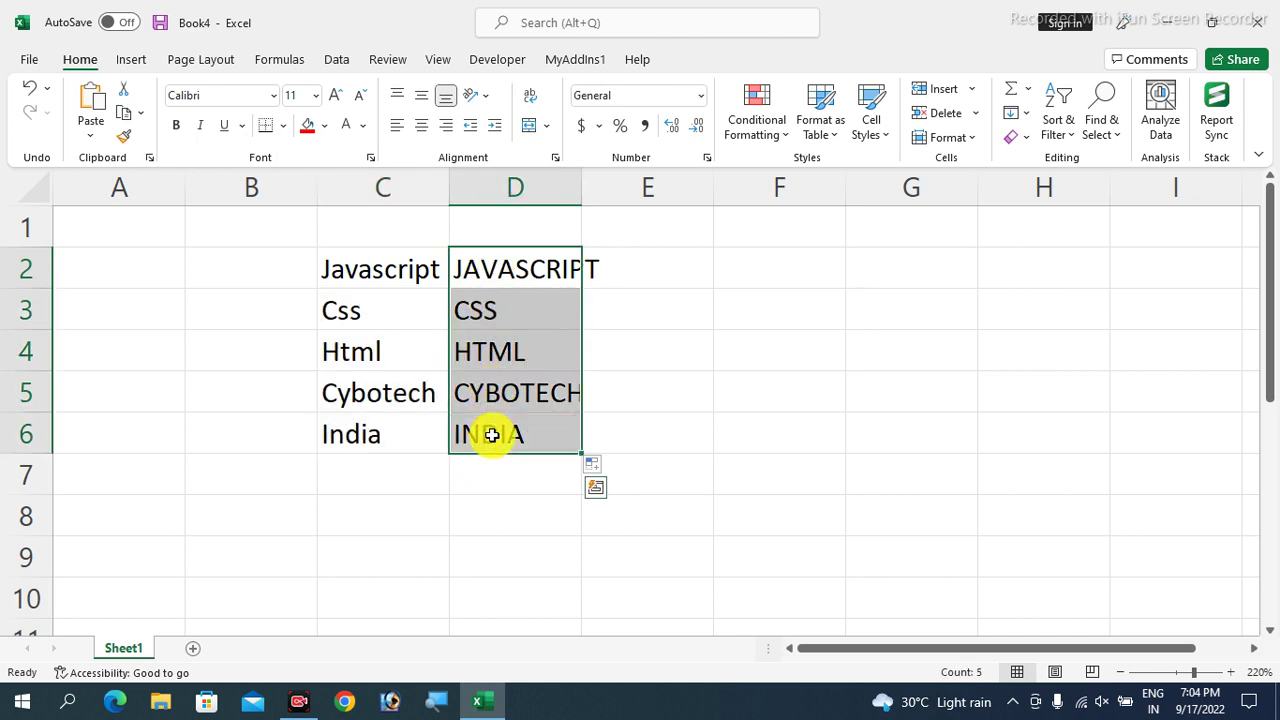
key("ctrl+c")
left_click_drag(400, 266, 386, 429)
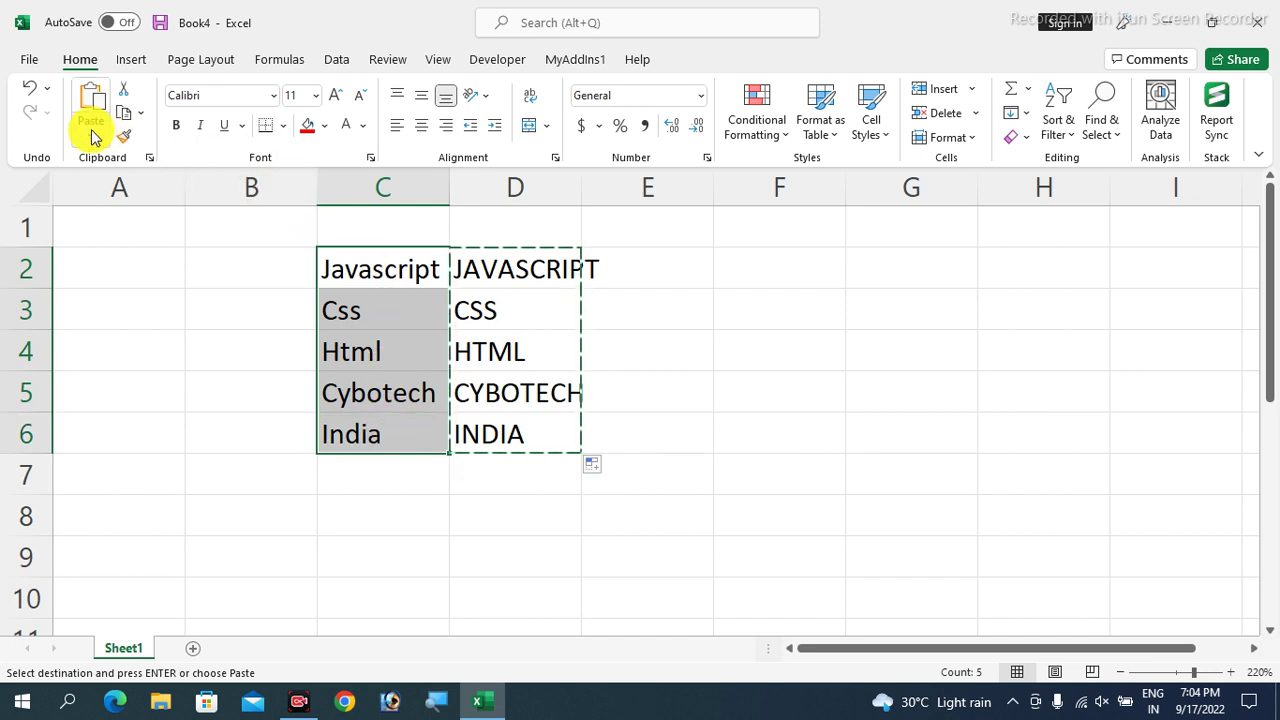
left_click(91, 136)
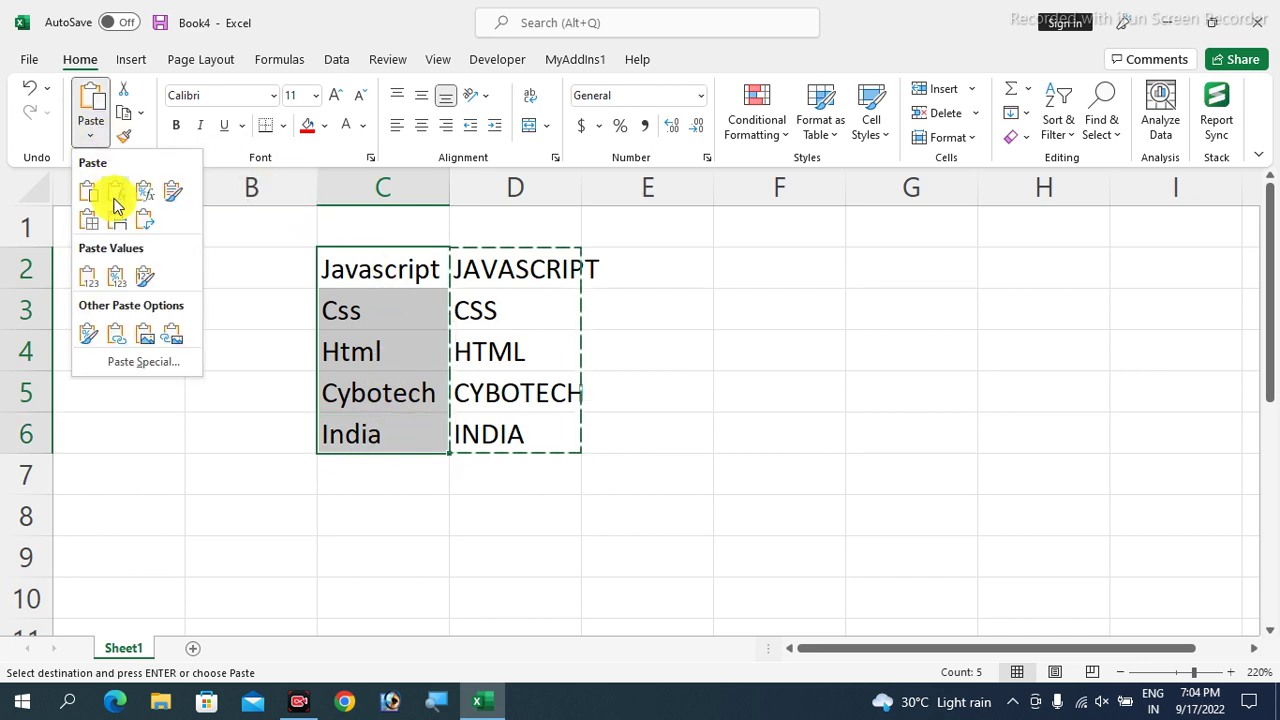
- Paste Special the uppercase results into C2:C6 as Values only
left_click(138, 363)
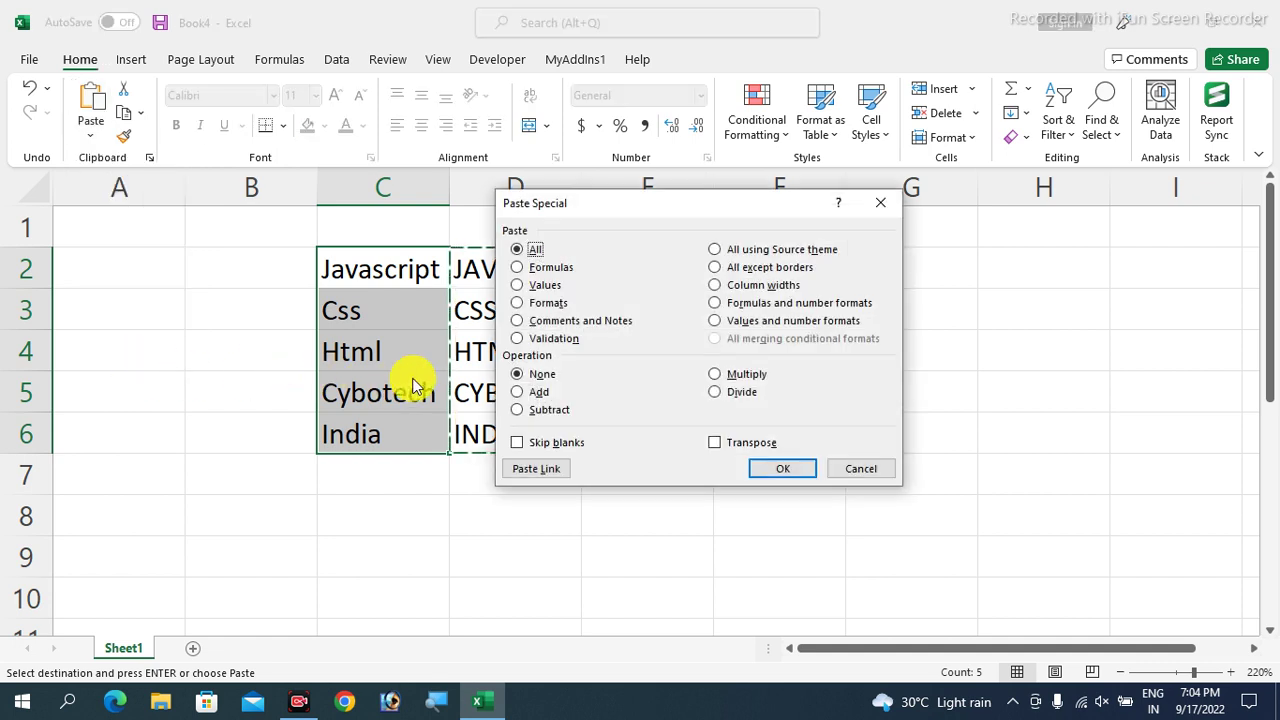
left_click(516, 285)
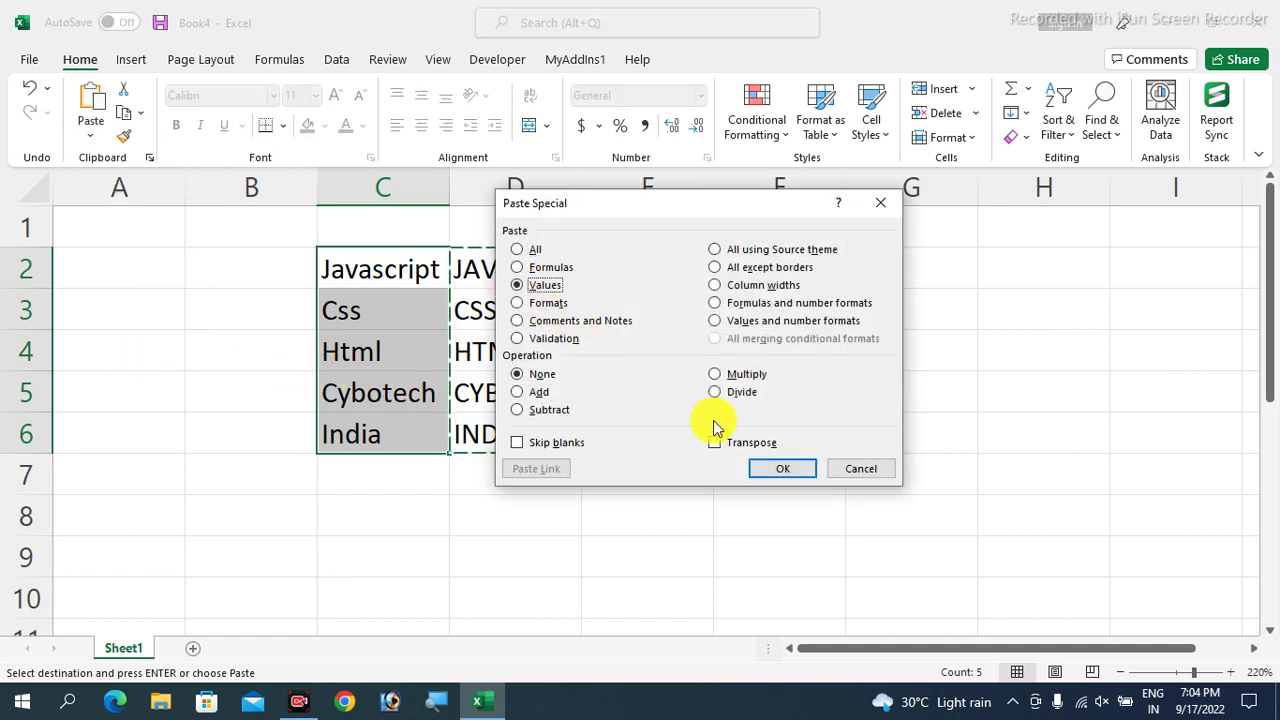
left_click(773, 470)
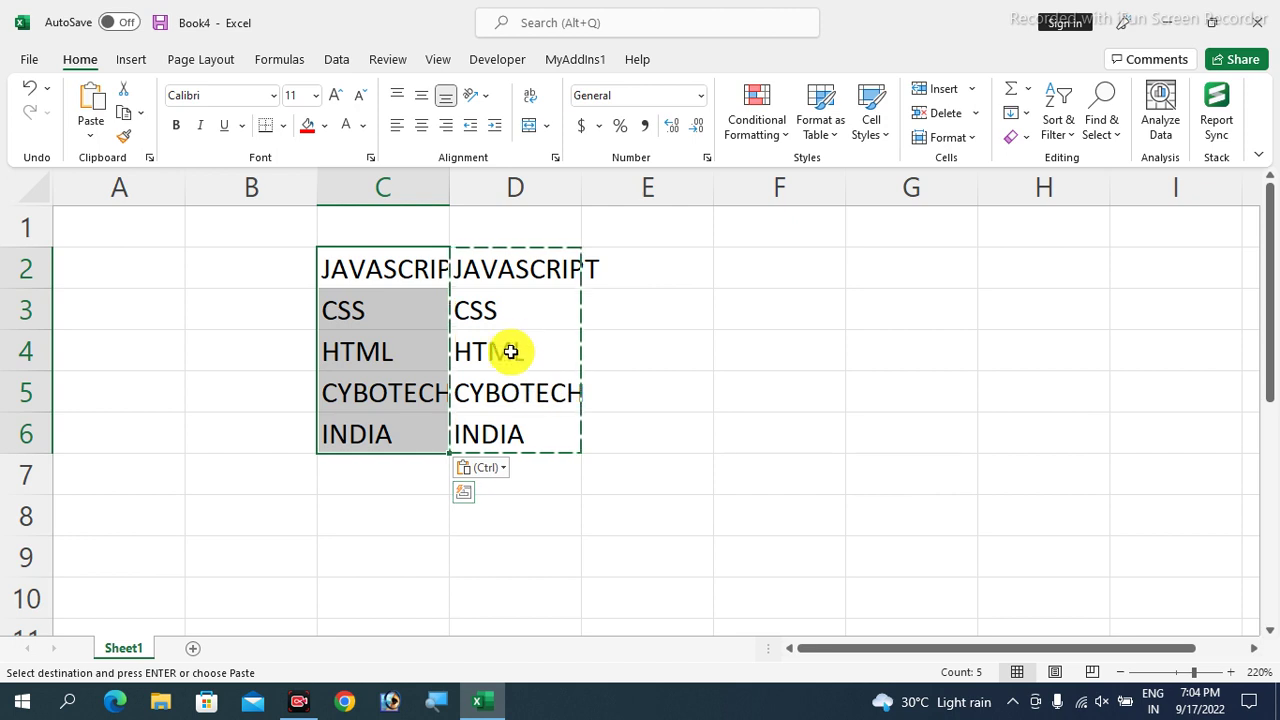
- Clear the helper formulas in D2:D6, autofit column C, and reselect C2:C6
left_click_drag(491, 276, 505, 436)
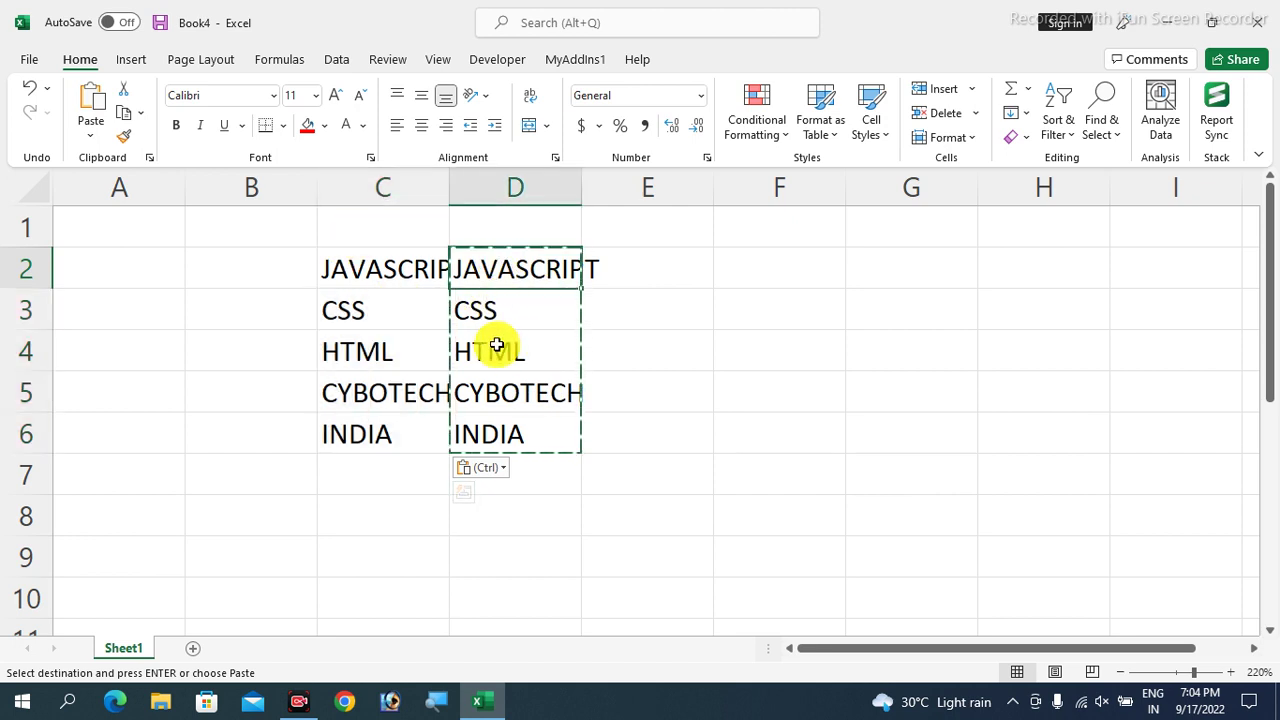
key("Delete")
left_click(630, 352)
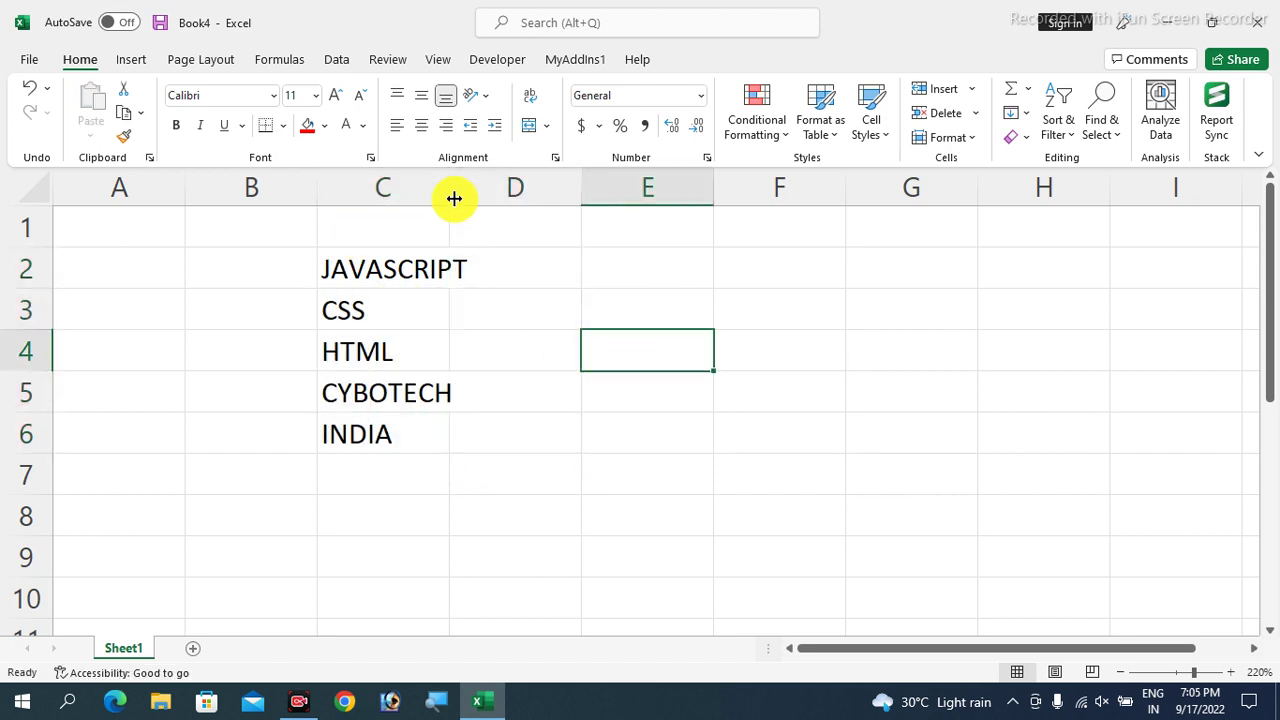
double_click(452, 194)
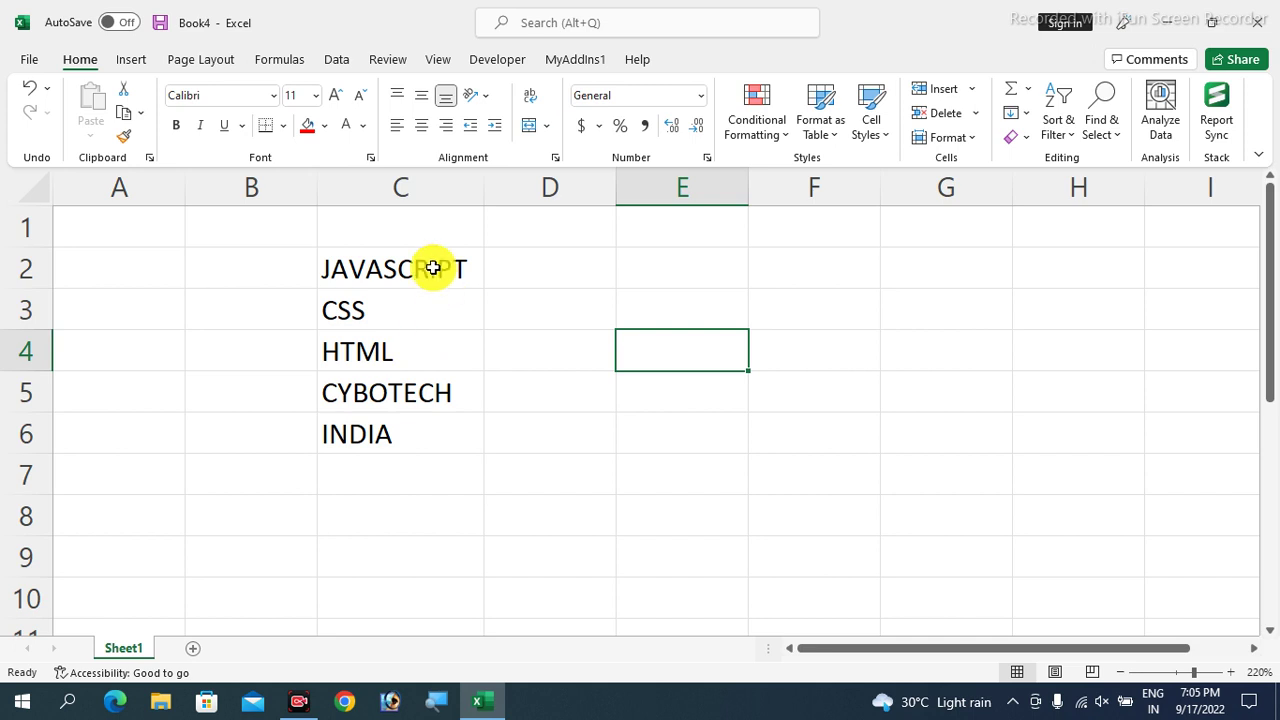
left_click_drag(432, 268, 432, 430)
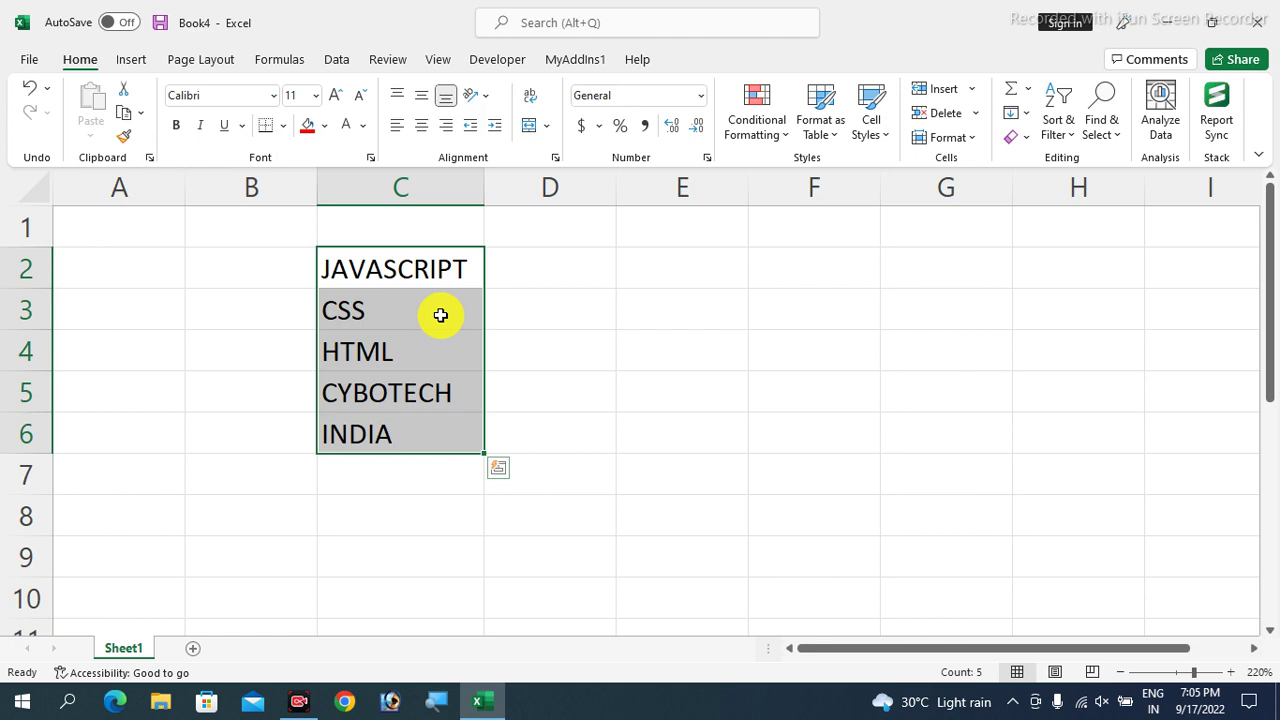
left_click(674, 273)
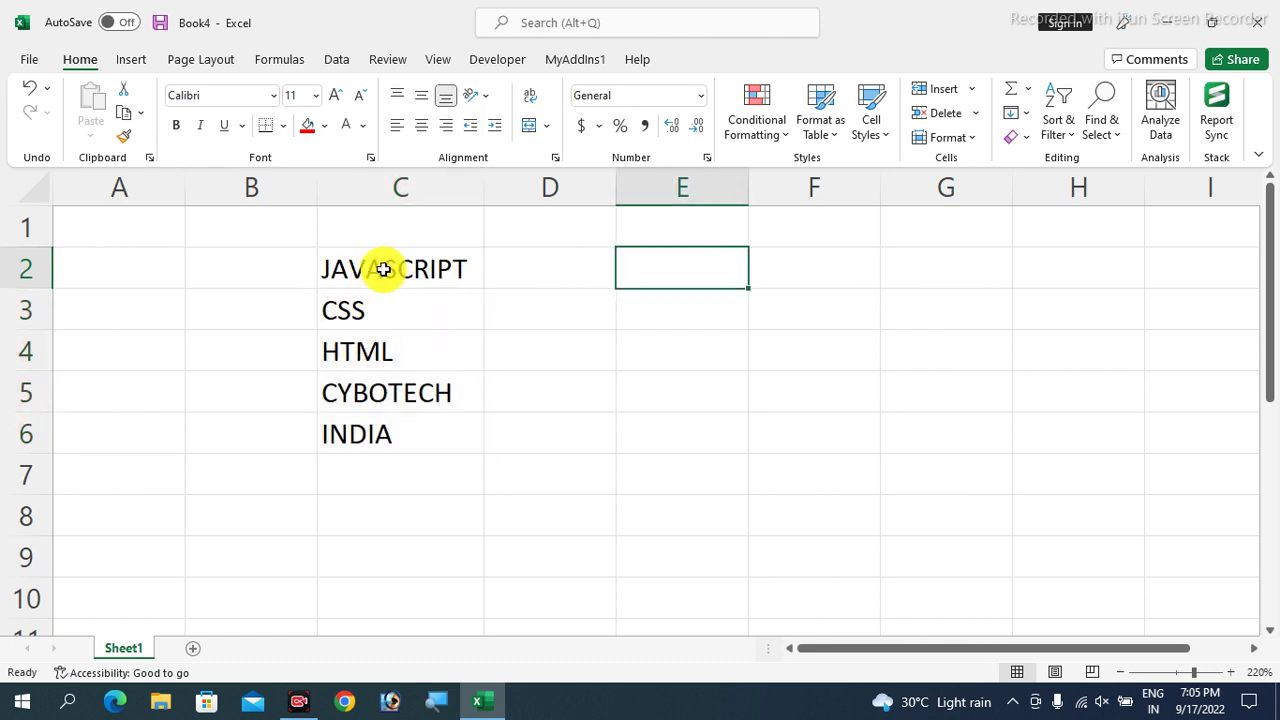
left_click_drag(383, 269, 388, 430)
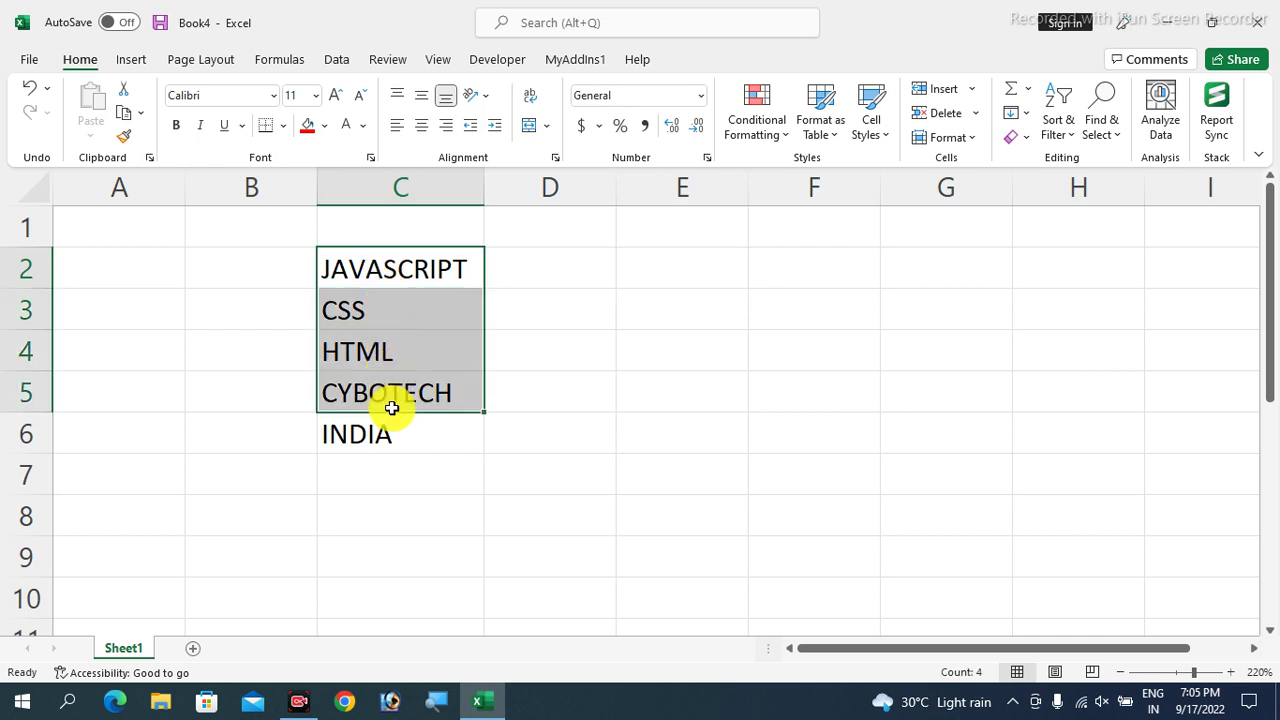
- Apply the lower, proper, then upper macros from MyAddIns1 to C2:C6
left_click(572, 61)
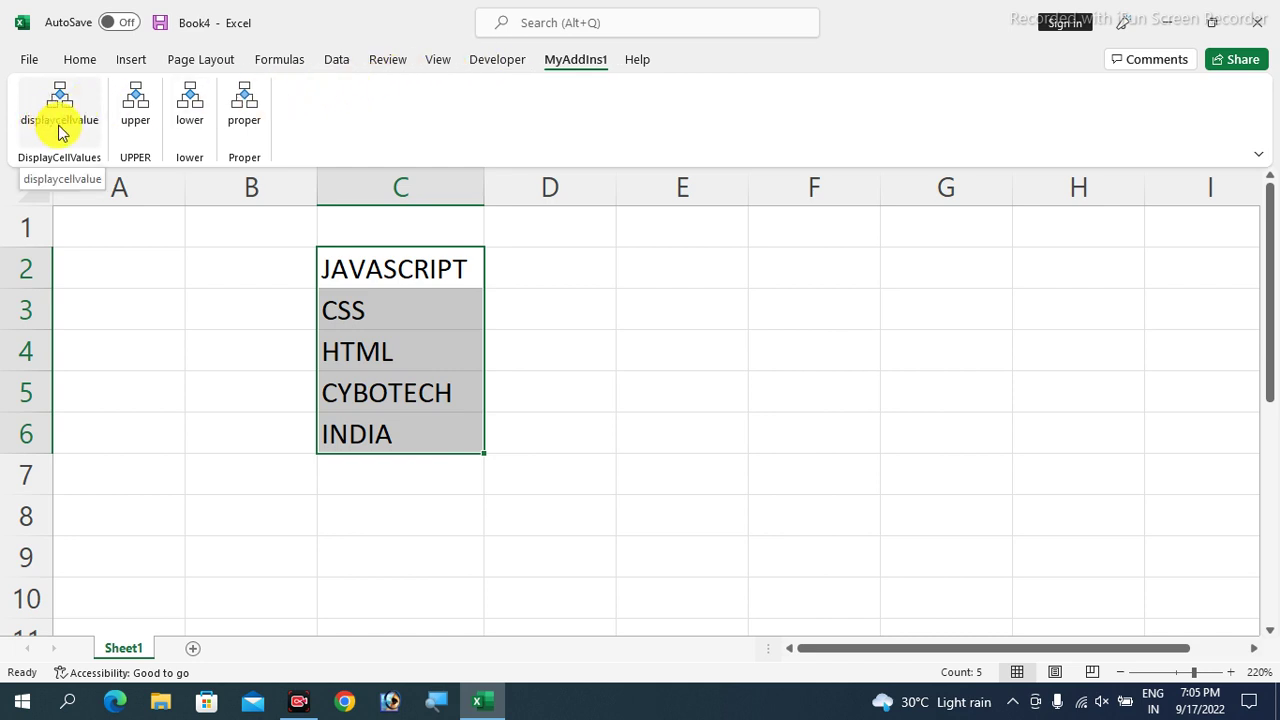
left_click(195, 120)
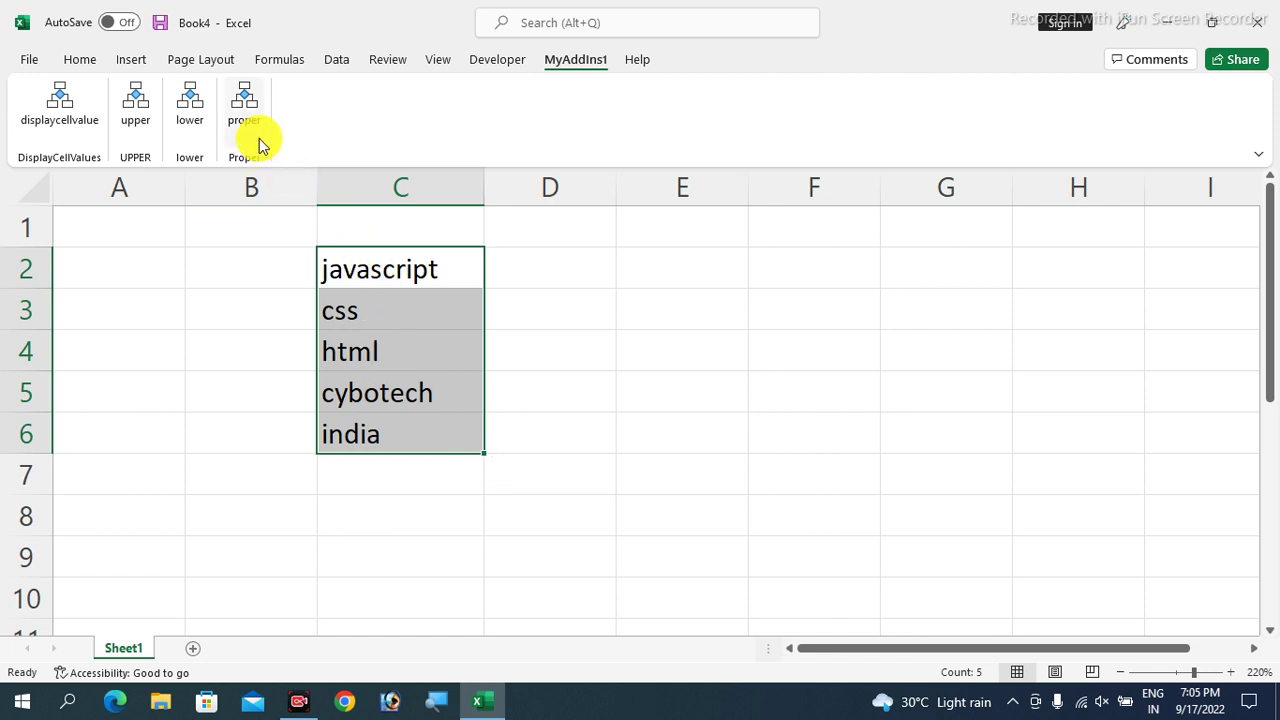
left_click(245, 108)
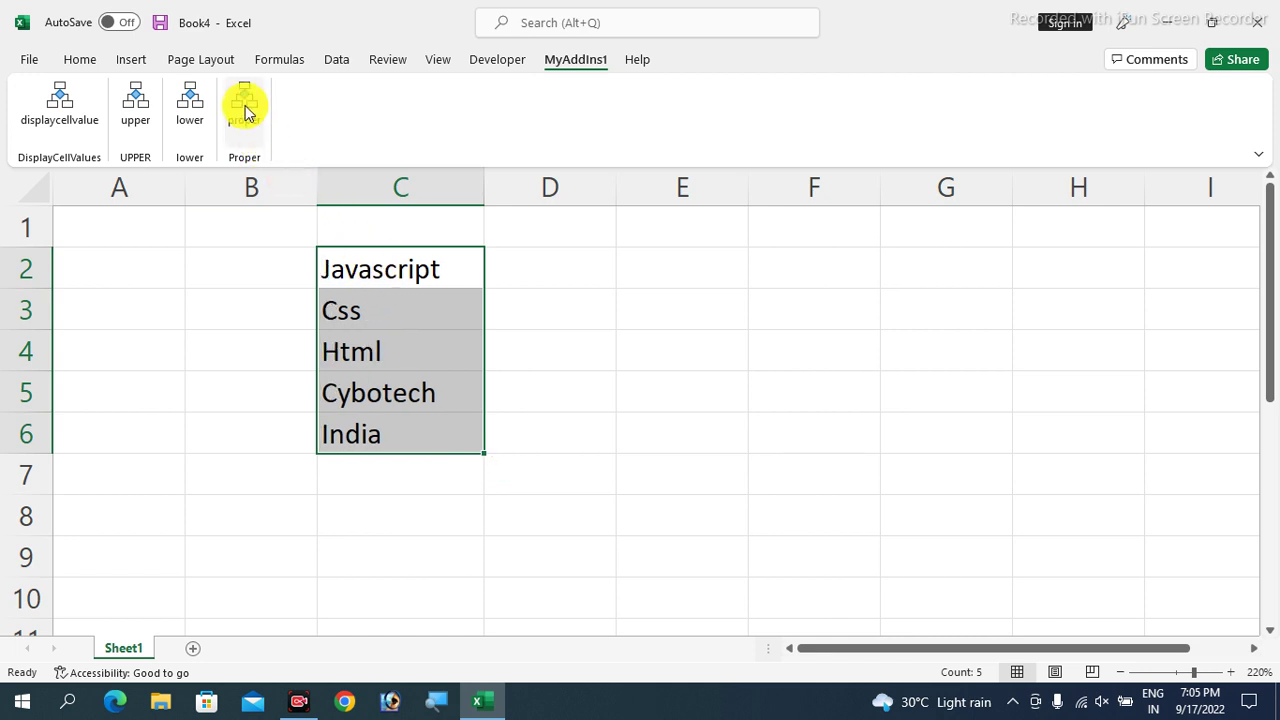
left_click(137, 108)
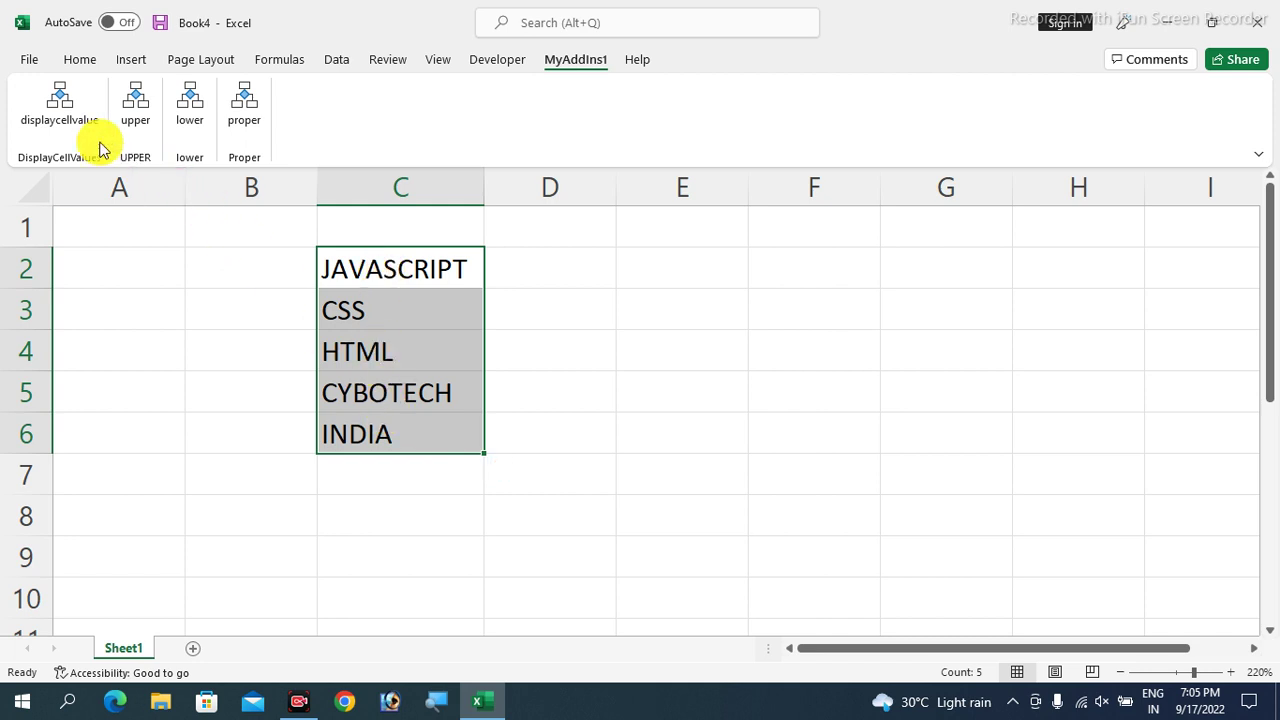
- Run displaycellvalue on C2:C6, dismiss each message from JAVASCRIPT to INDIA, then return to Home
left_click(62, 125)
left_click(648, 408)
left_click(659, 411)
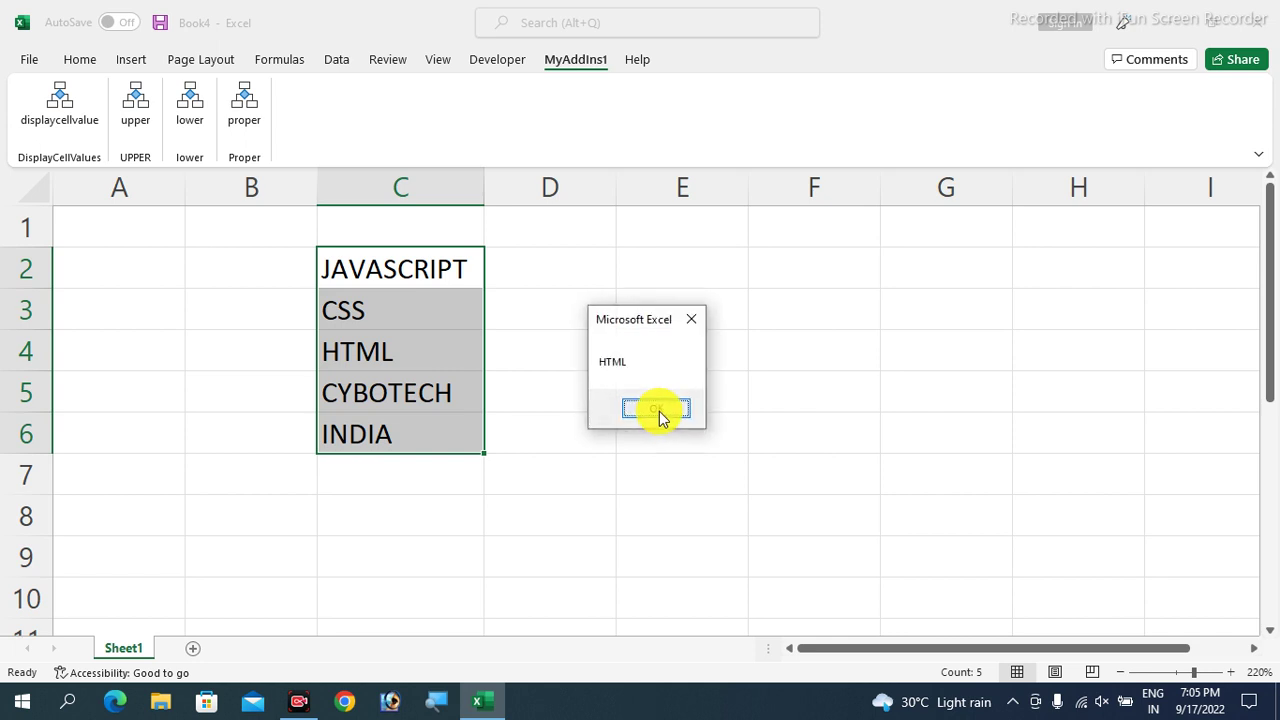
left_click(659, 411)
left_click(659, 411)
left_click(659, 411)
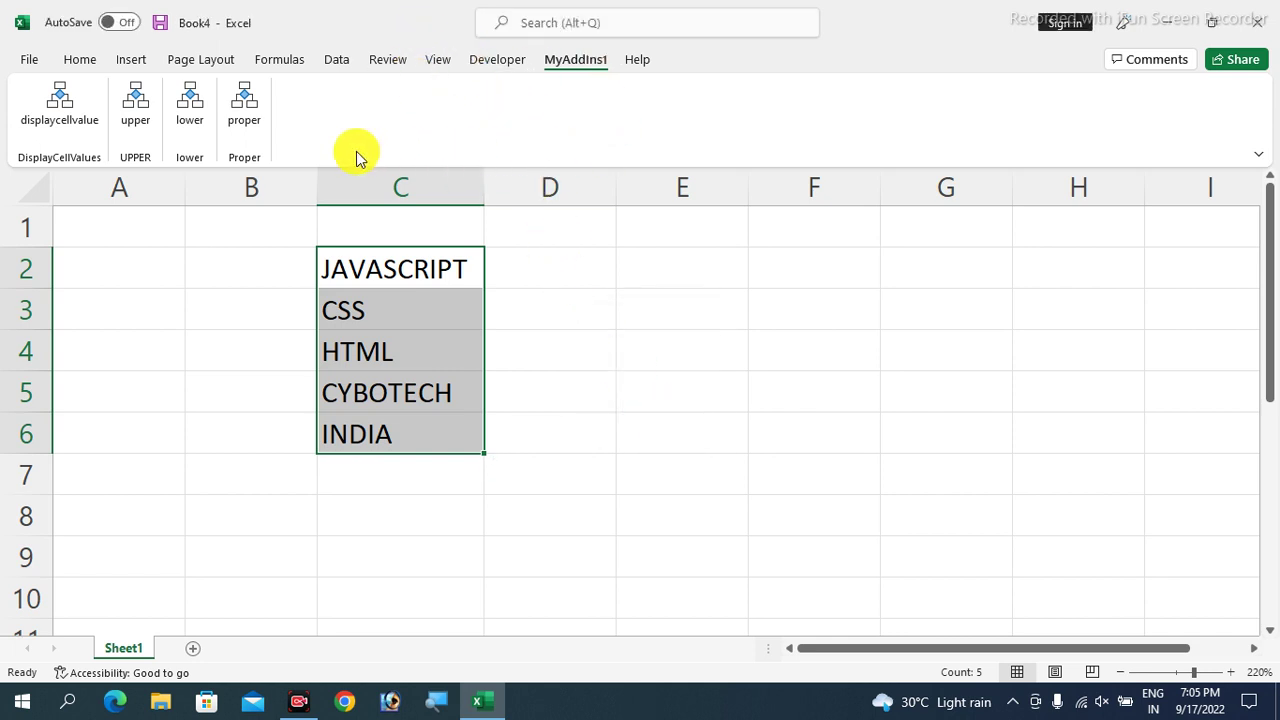
left_click(86, 63)
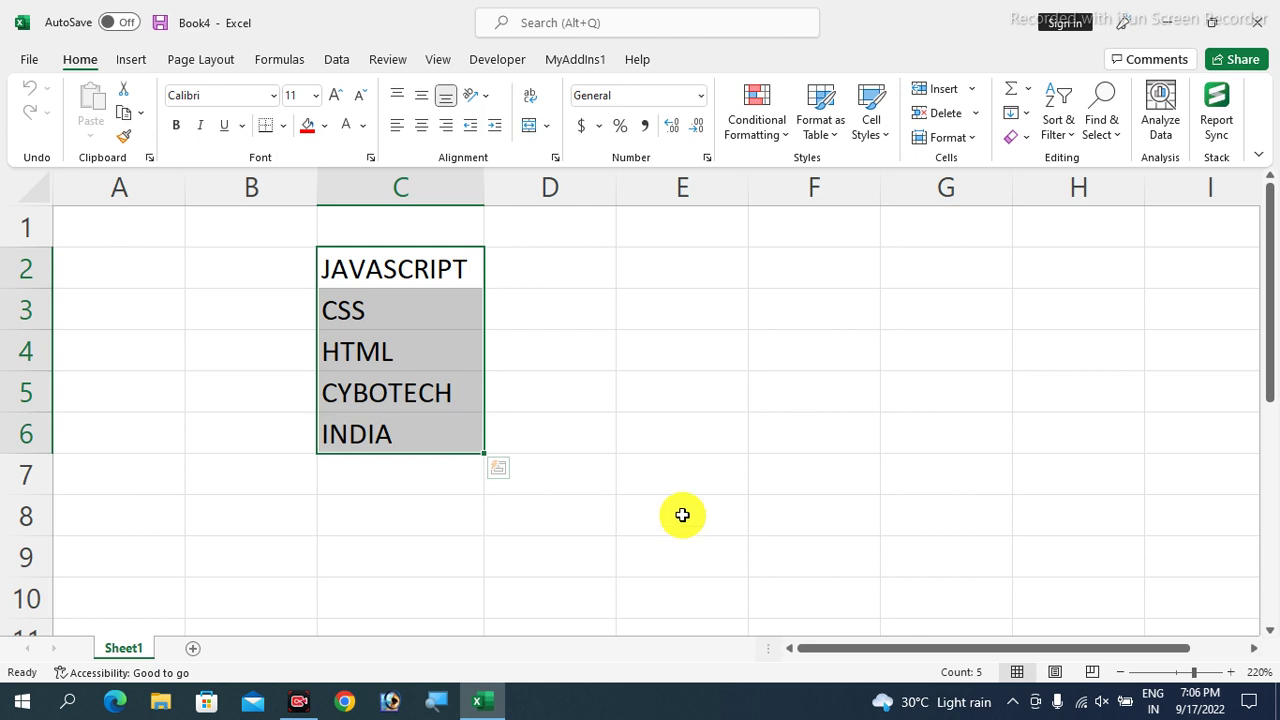
- Untick Developer (Custom) in Excel Options' Customize Ribbon and confirm with OK
left_click(591, 268)
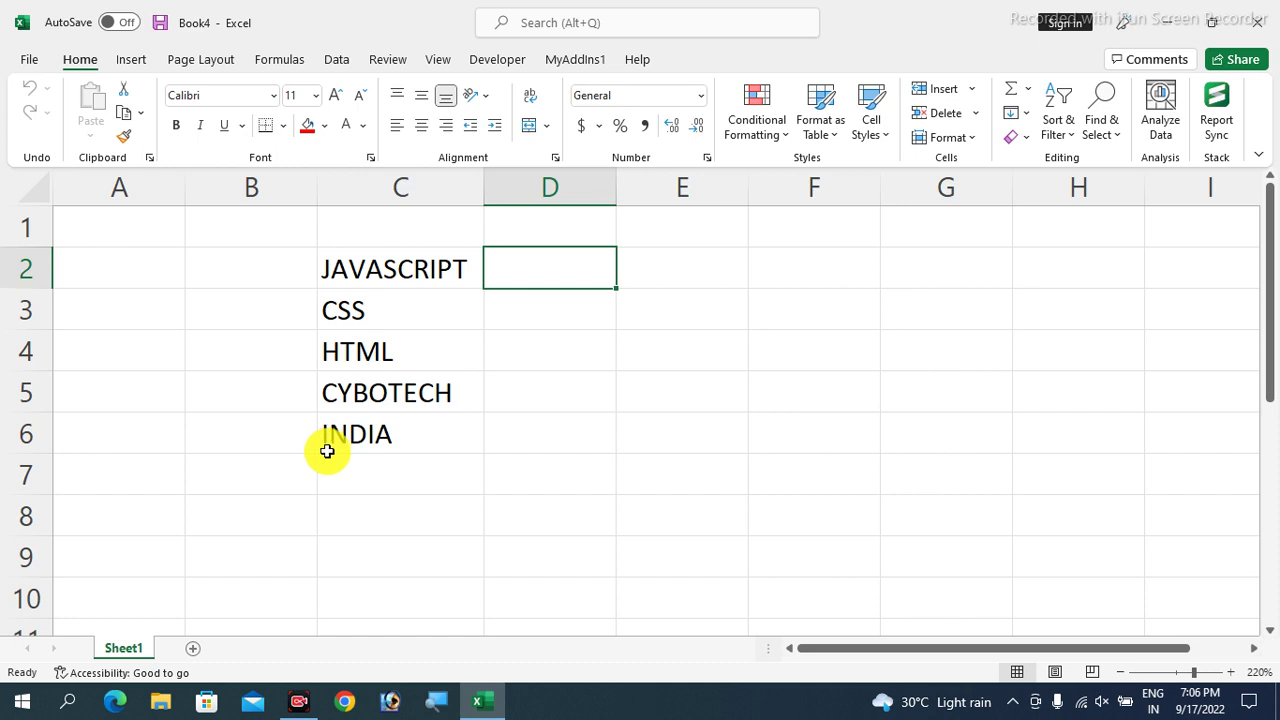
left_click(500, 61)
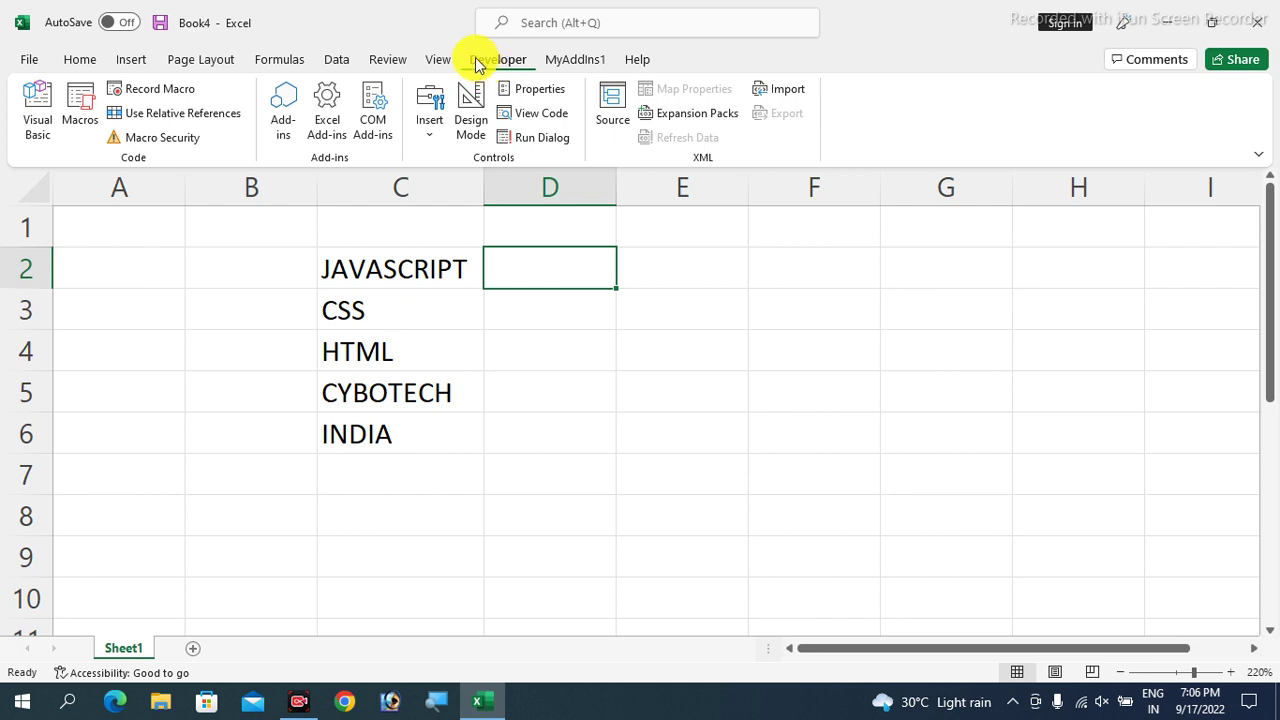
left_click(24, 62)
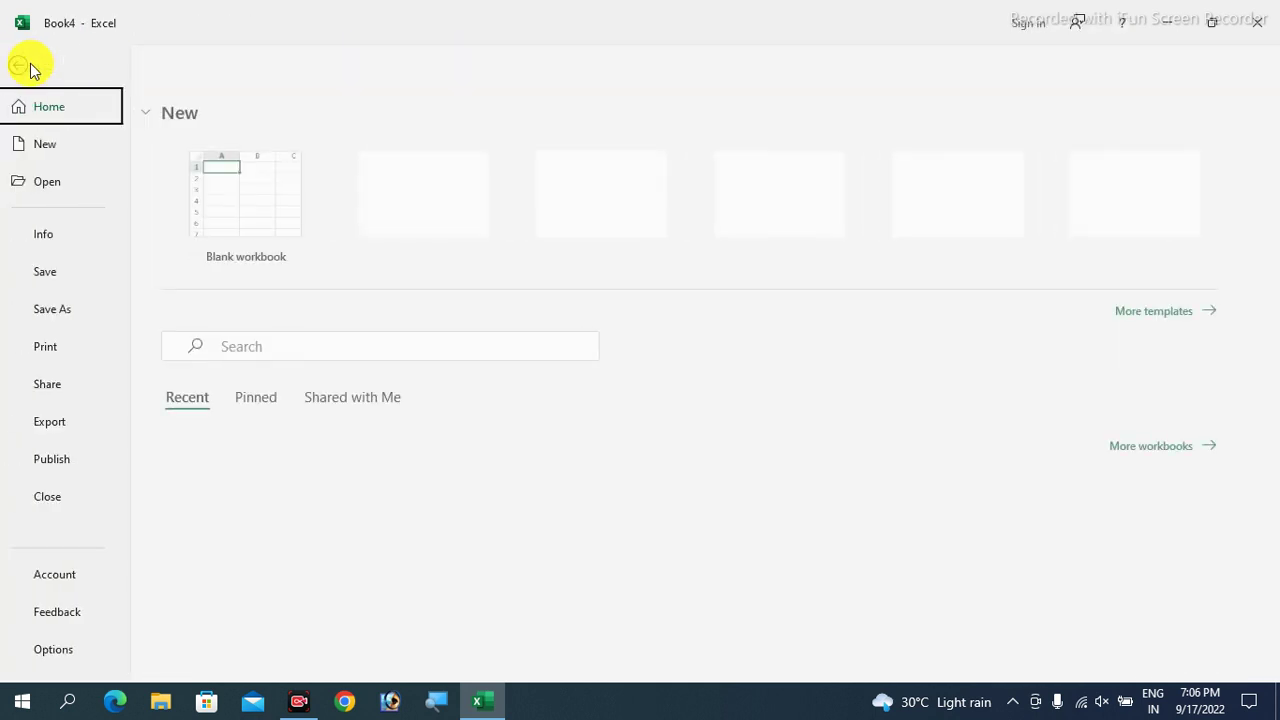
left_click(68, 652)
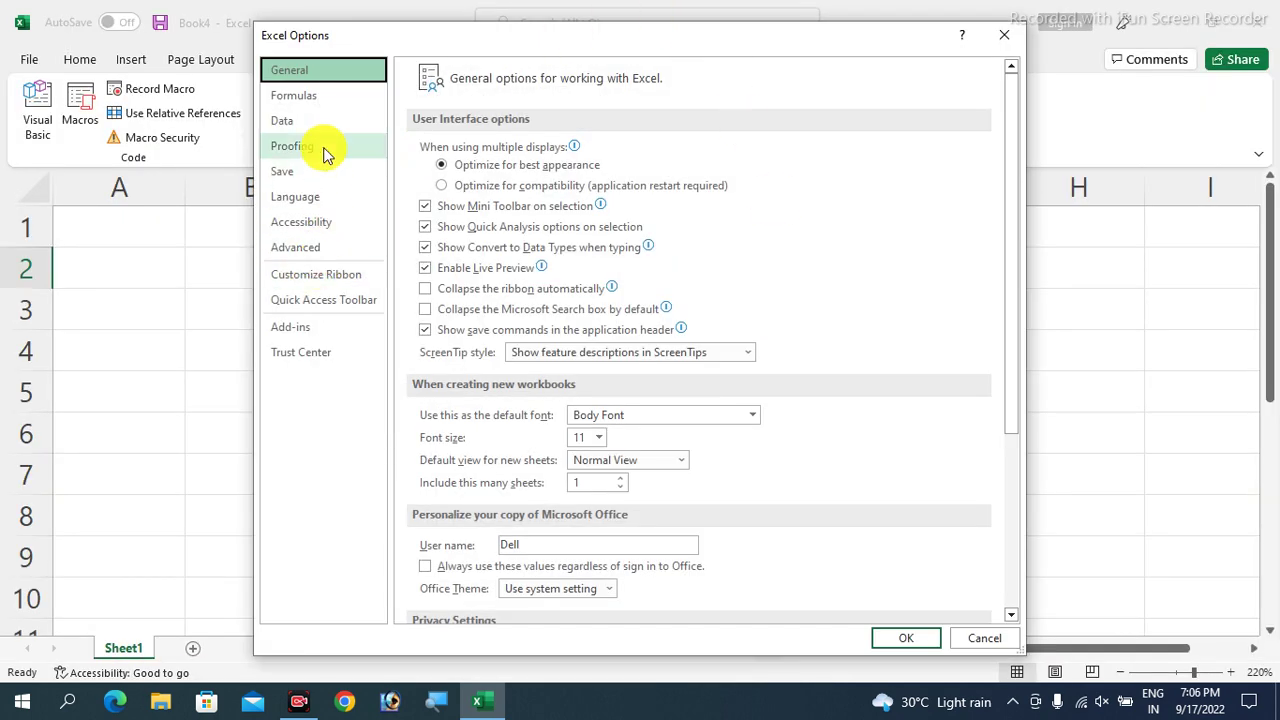
left_click(305, 283)
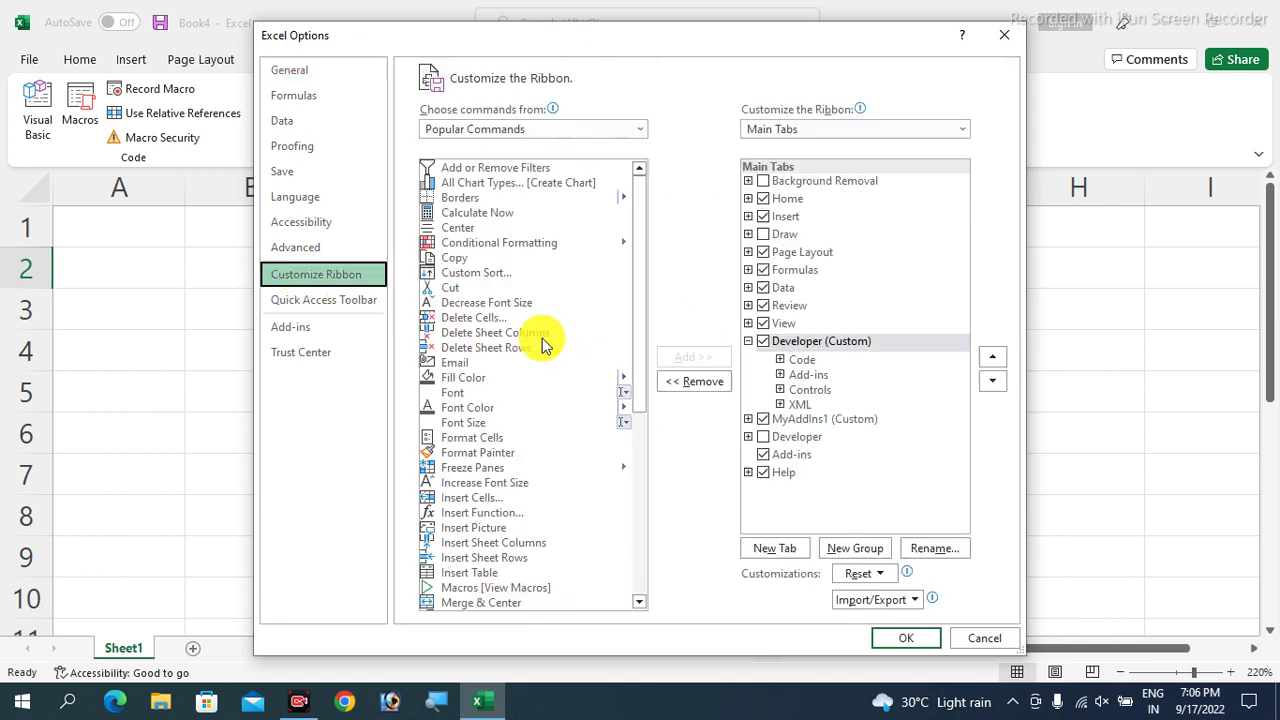
left_click(766, 342)
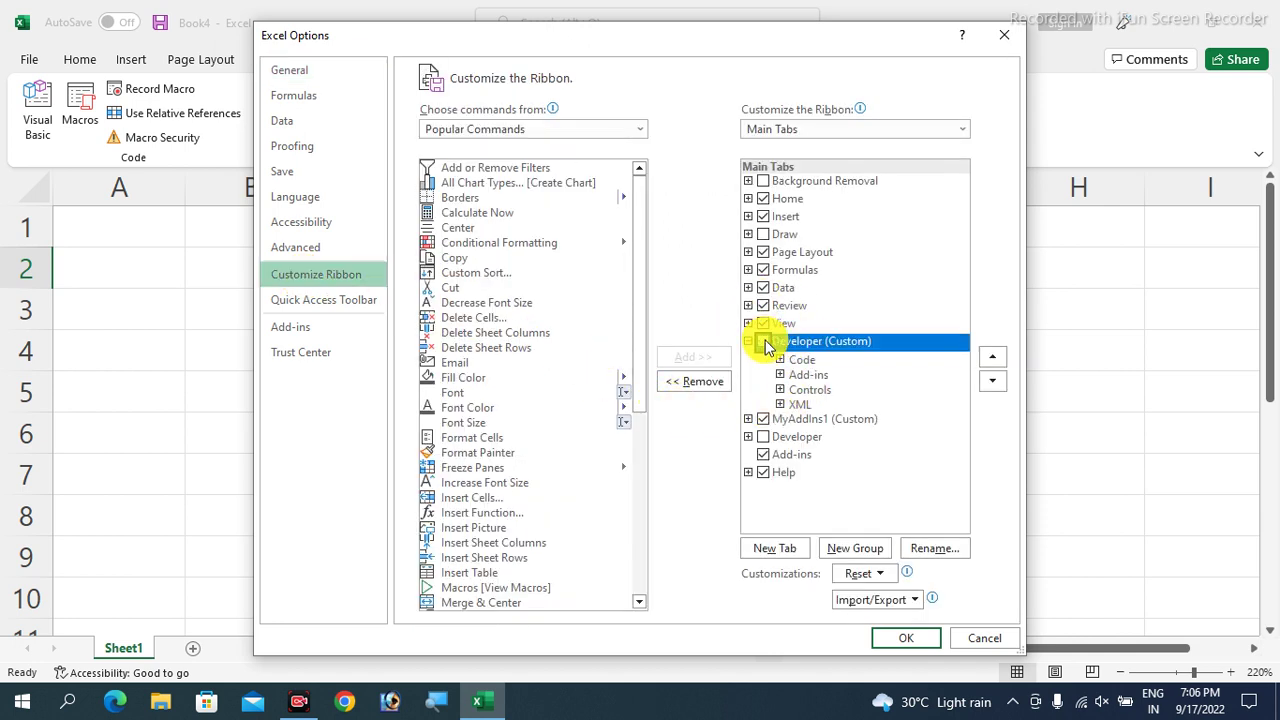
left_click(905, 640)
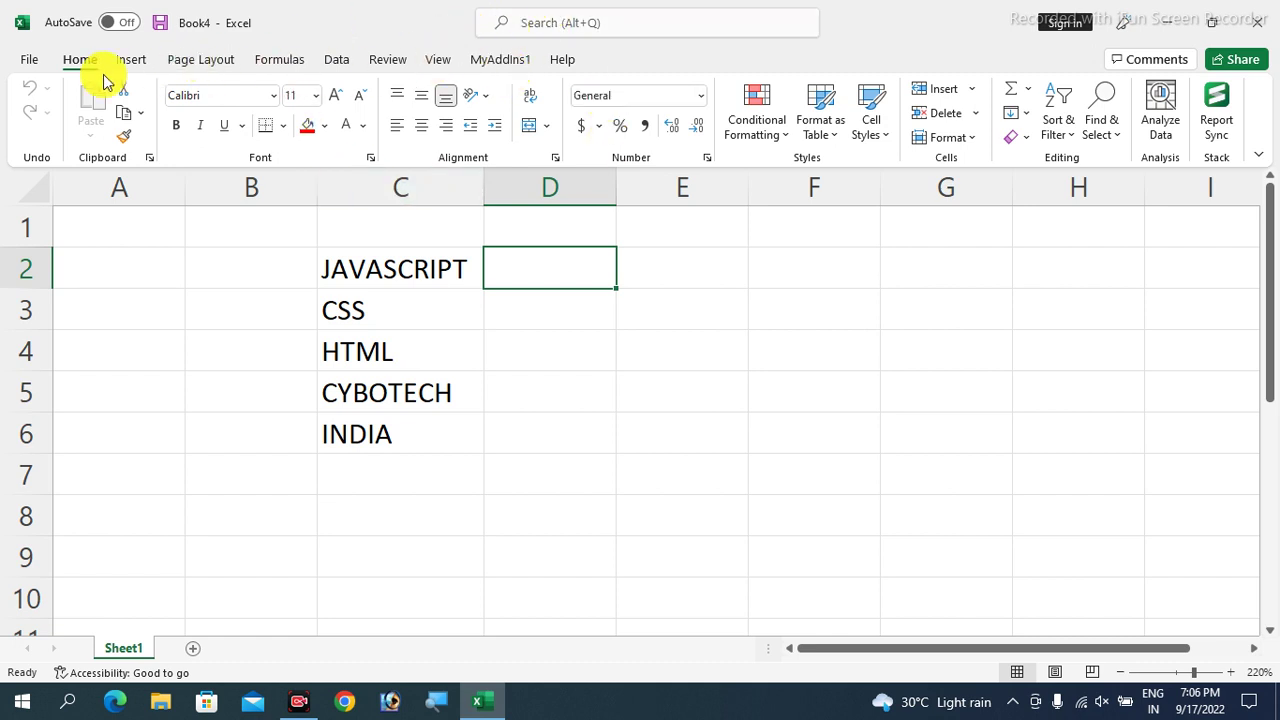
- Tick Developer (Custom) again in Customize Ribbon and confirm with OK
left_click(26, 60)
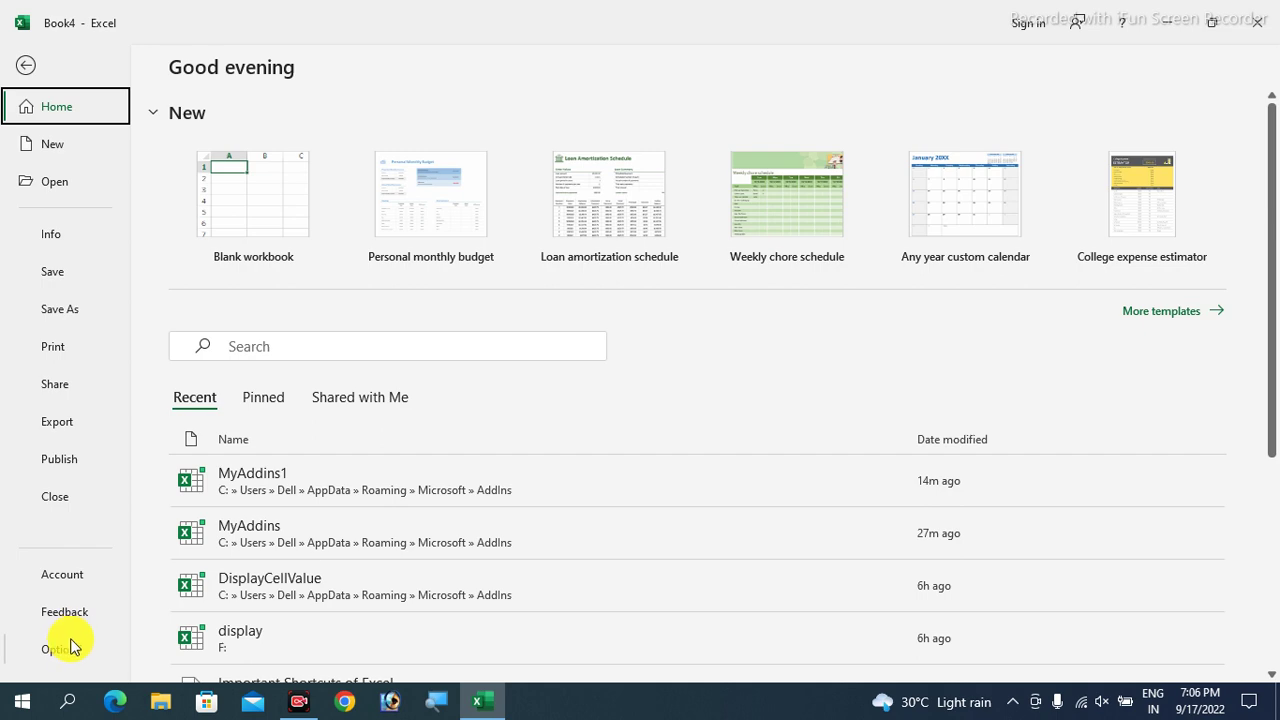
key("Escape")
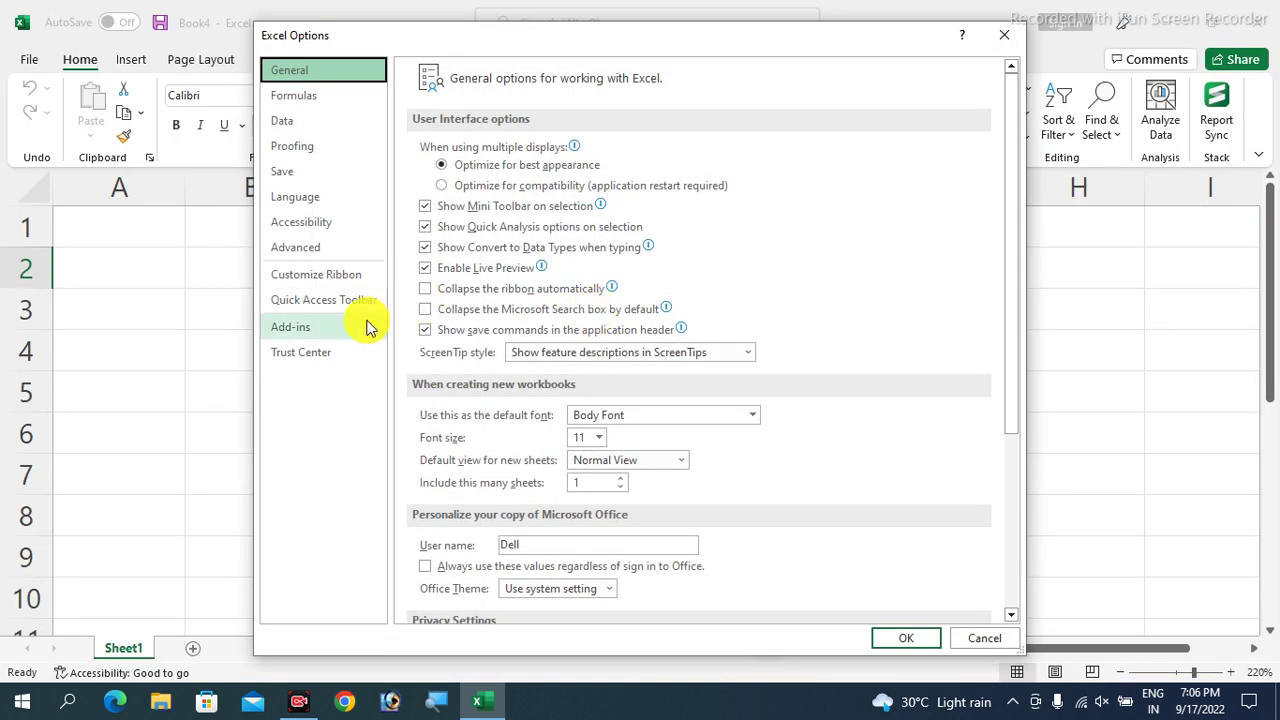
left_click(323, 280)
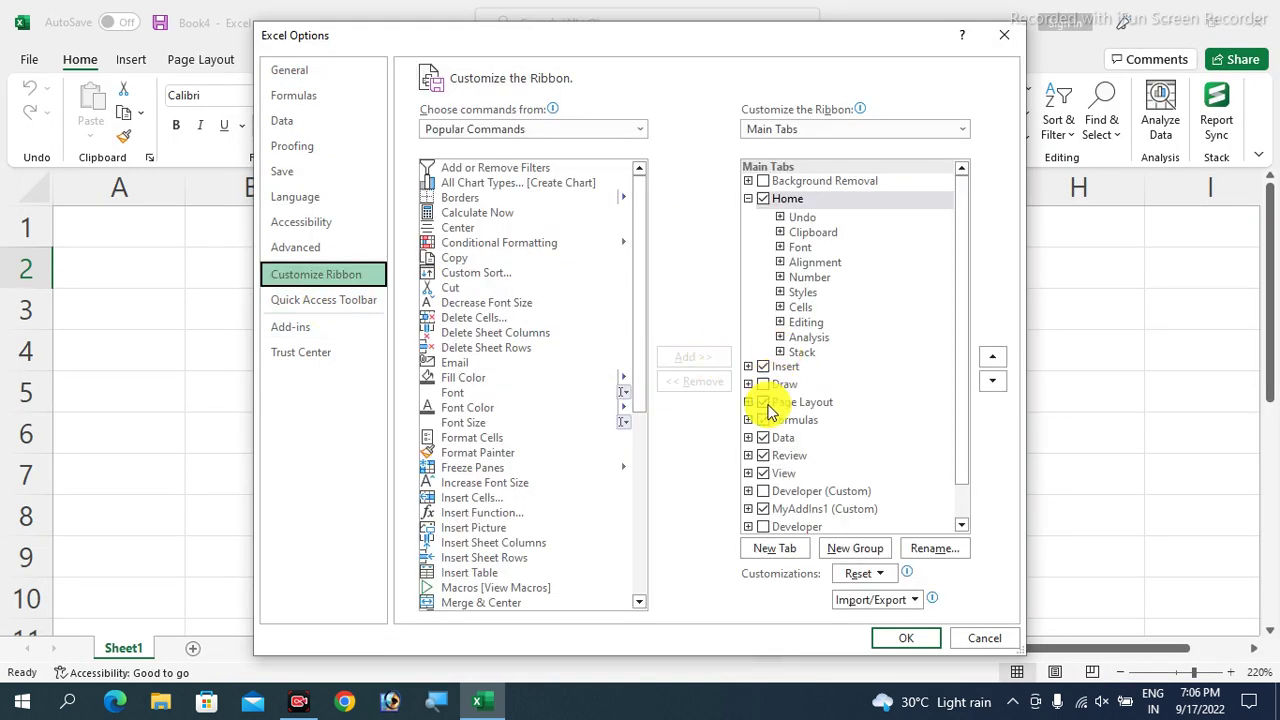
left_click(763, 491)
left_click(928, 645)
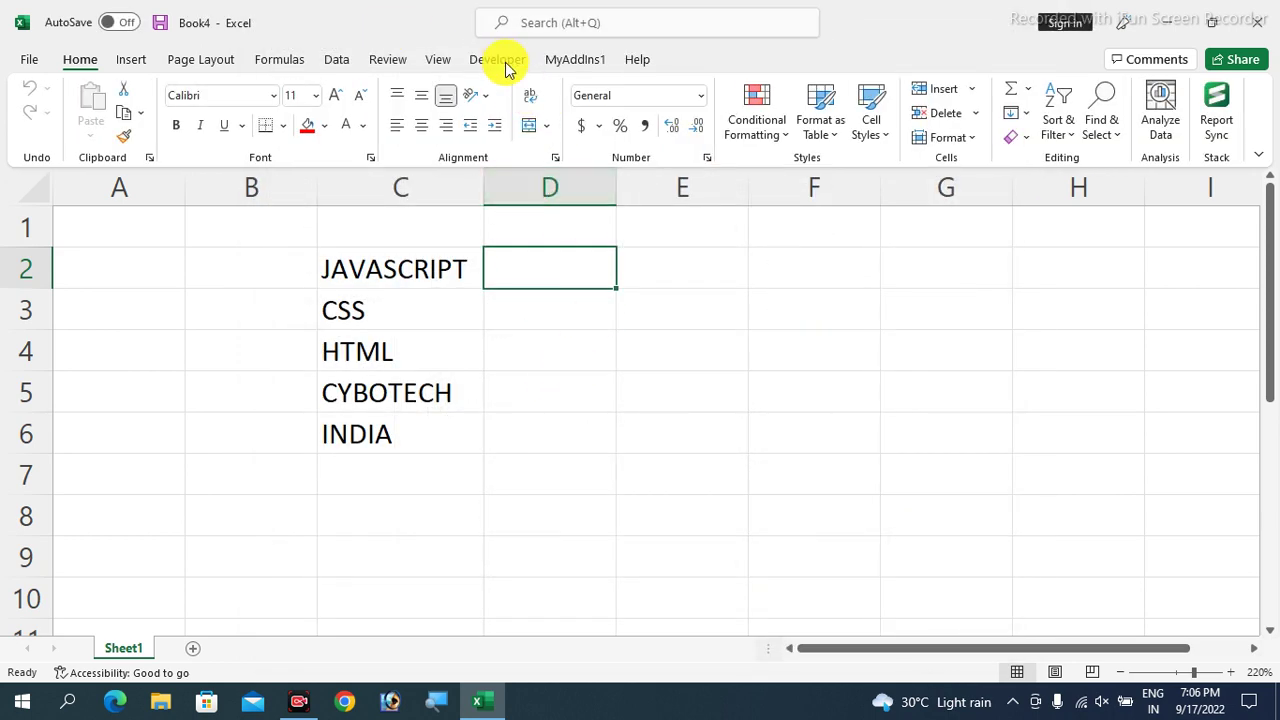
- Open the Visual Basic editor and delete all existing code in Module1
left_click(500, 60)
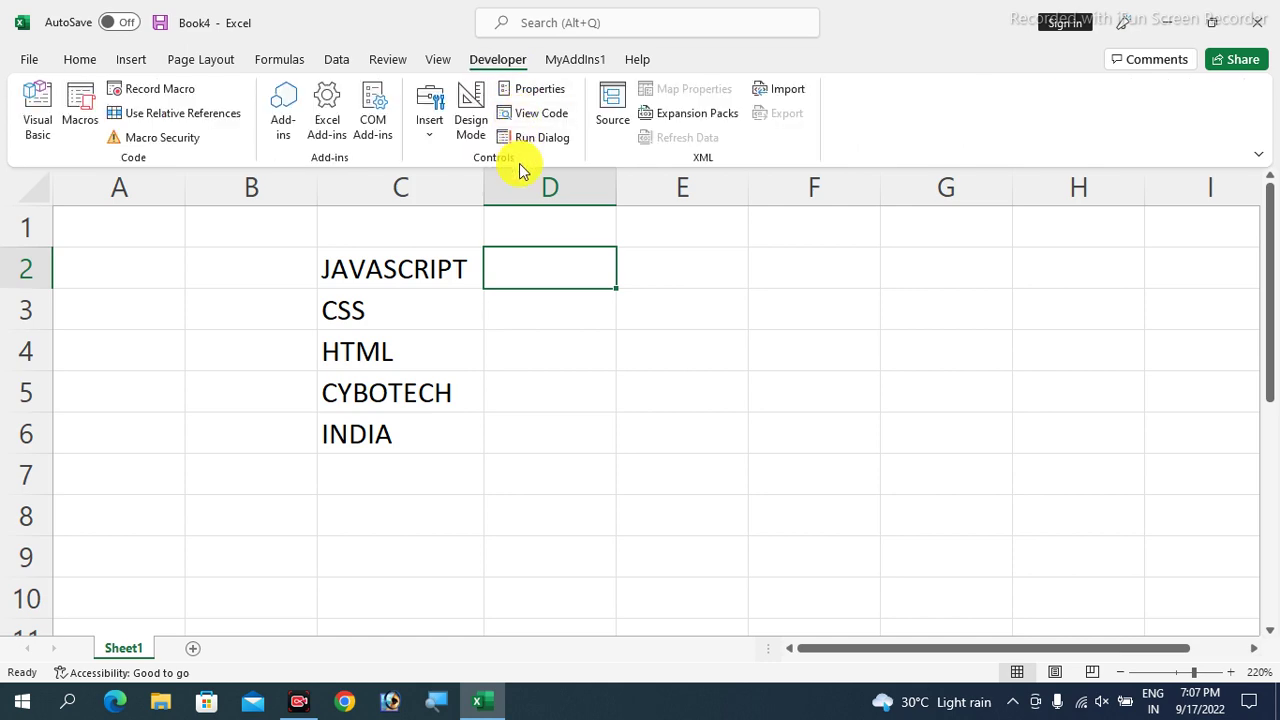
left_click(48, 133)
left_click(415, 202)
key("ctrl+a")
key("Delete")
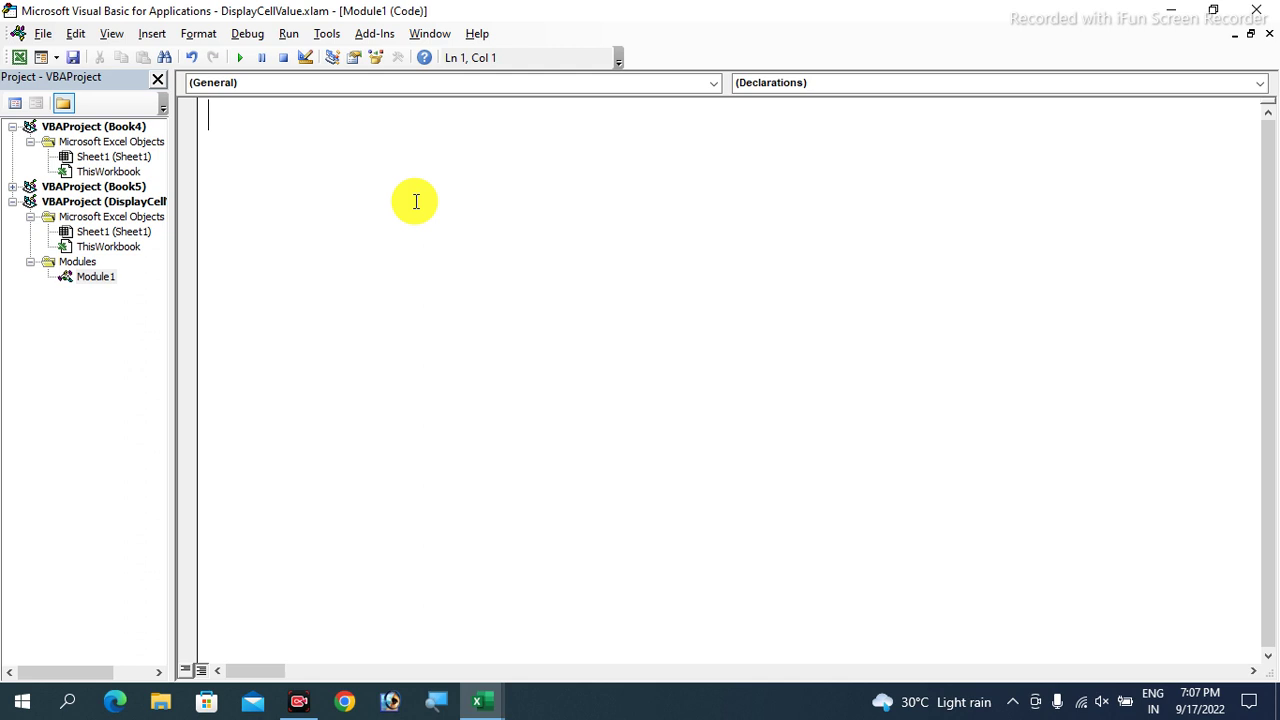
- Create a Sub procedure named dispallvalue
type("sub")
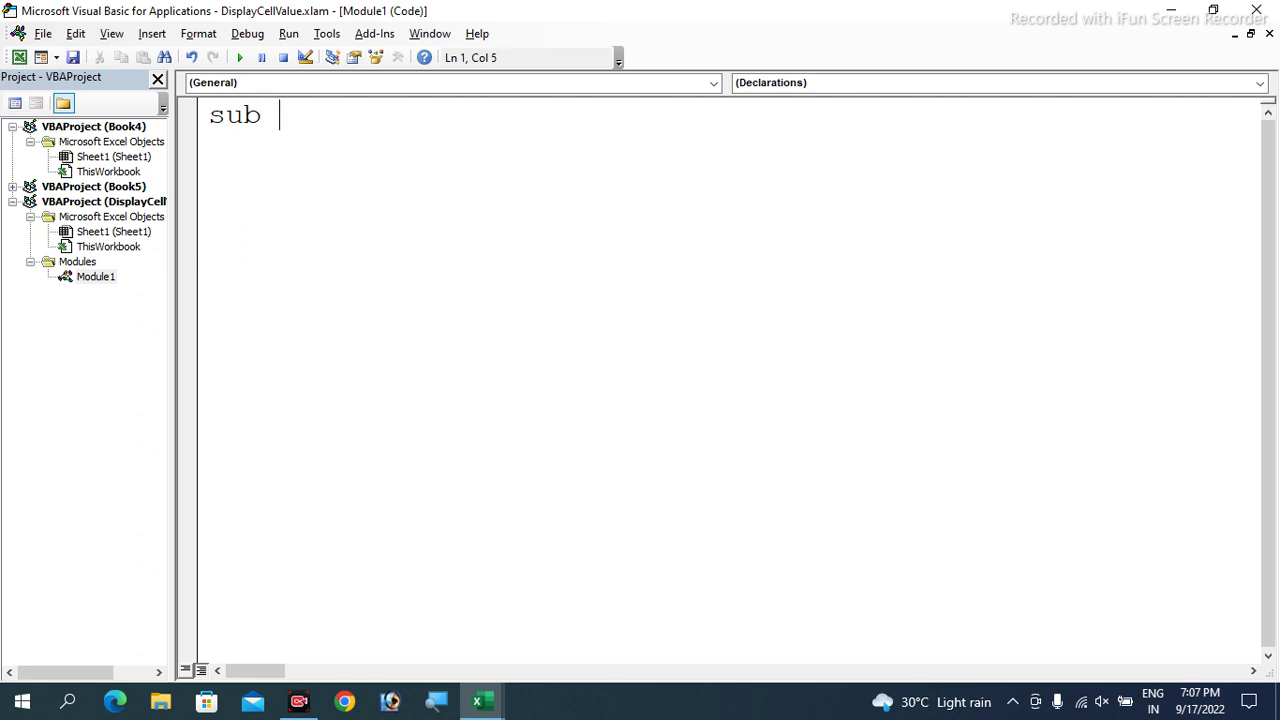
type("displayallvalues")
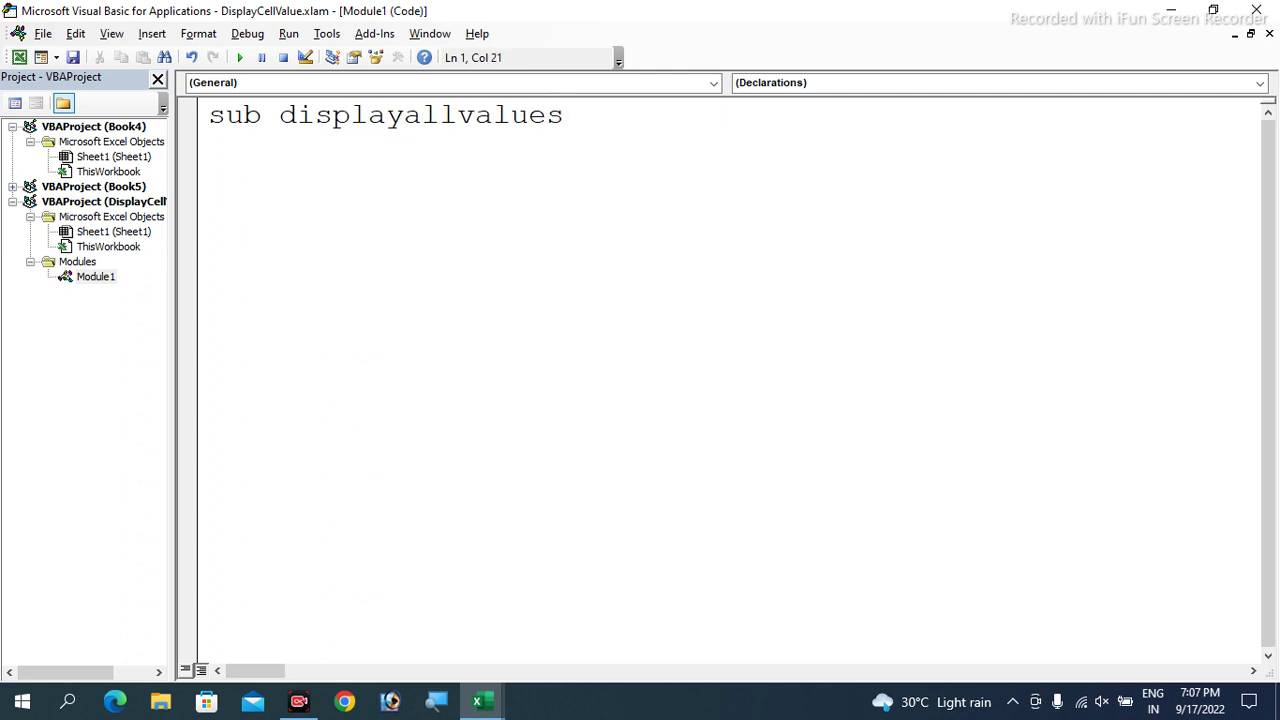
key("BackSpace")
key("BackSpace")
key("BackSpace")
key("BackSpace")
key("BackSpace")
key("BackSpace")
key("BackSpace")
key("BackSpace")
key("BackSpace")
type("pallvalue")
key("Return")
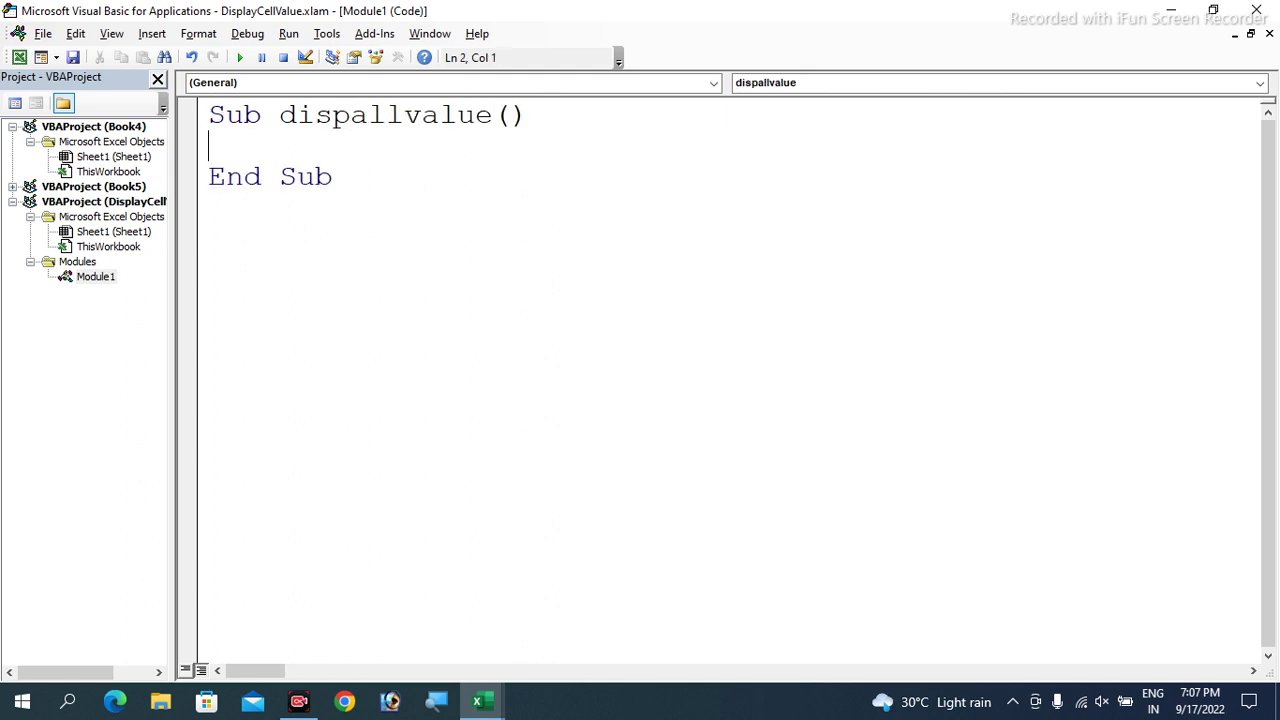
key("Return")
- Write a For Each cell In Selection loop containing MsgBox cell.Value, ending with Next cell
type("for each cell in selection")
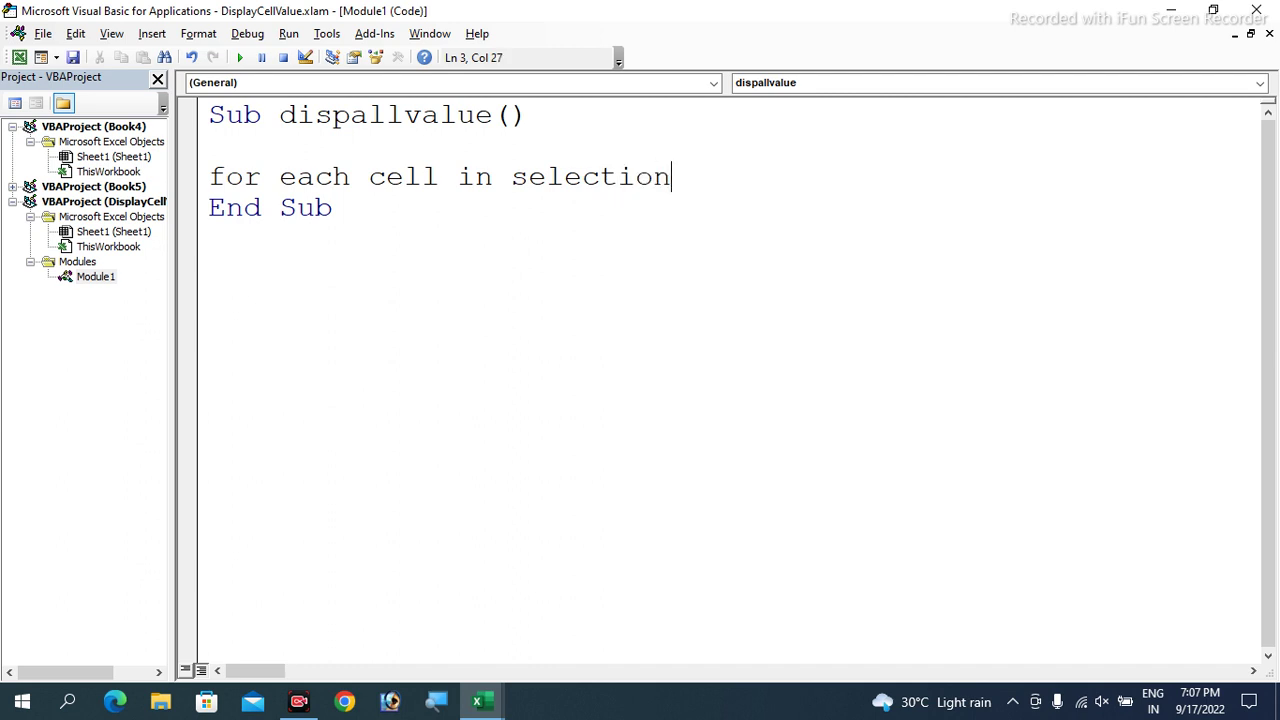
key("Return")
type("nex")
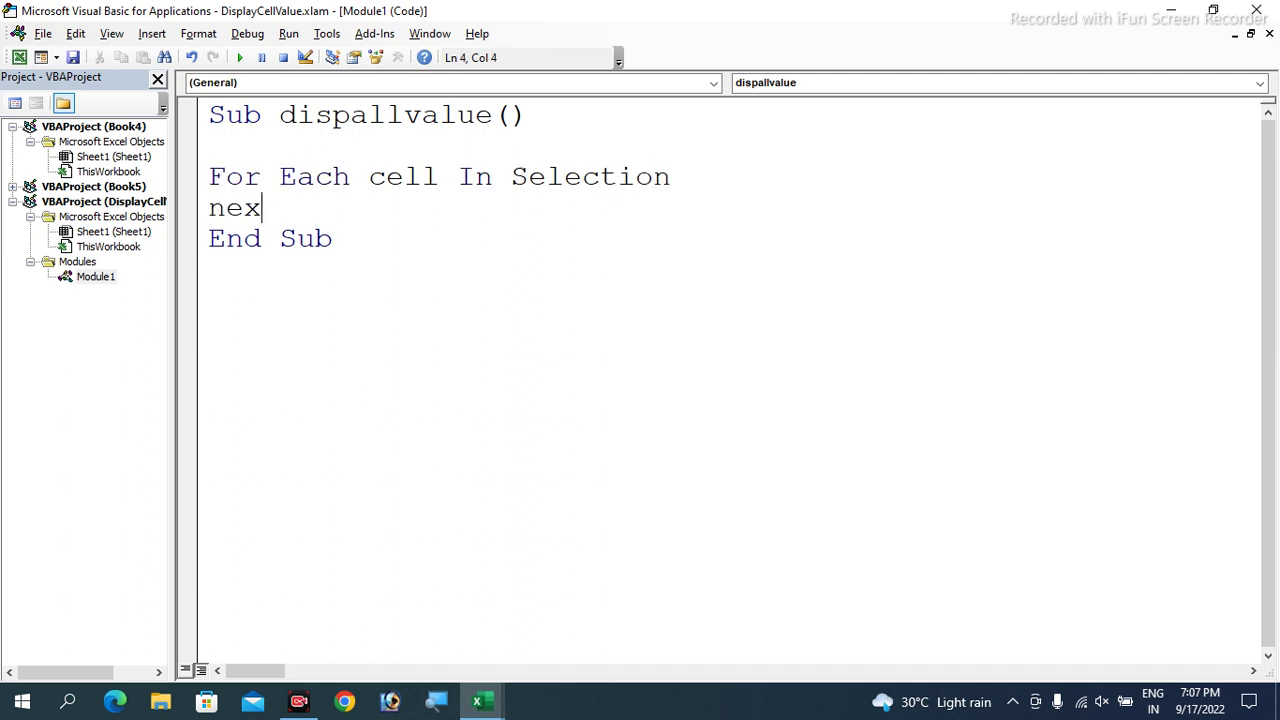
type("t cell")
left_click(671, 177)
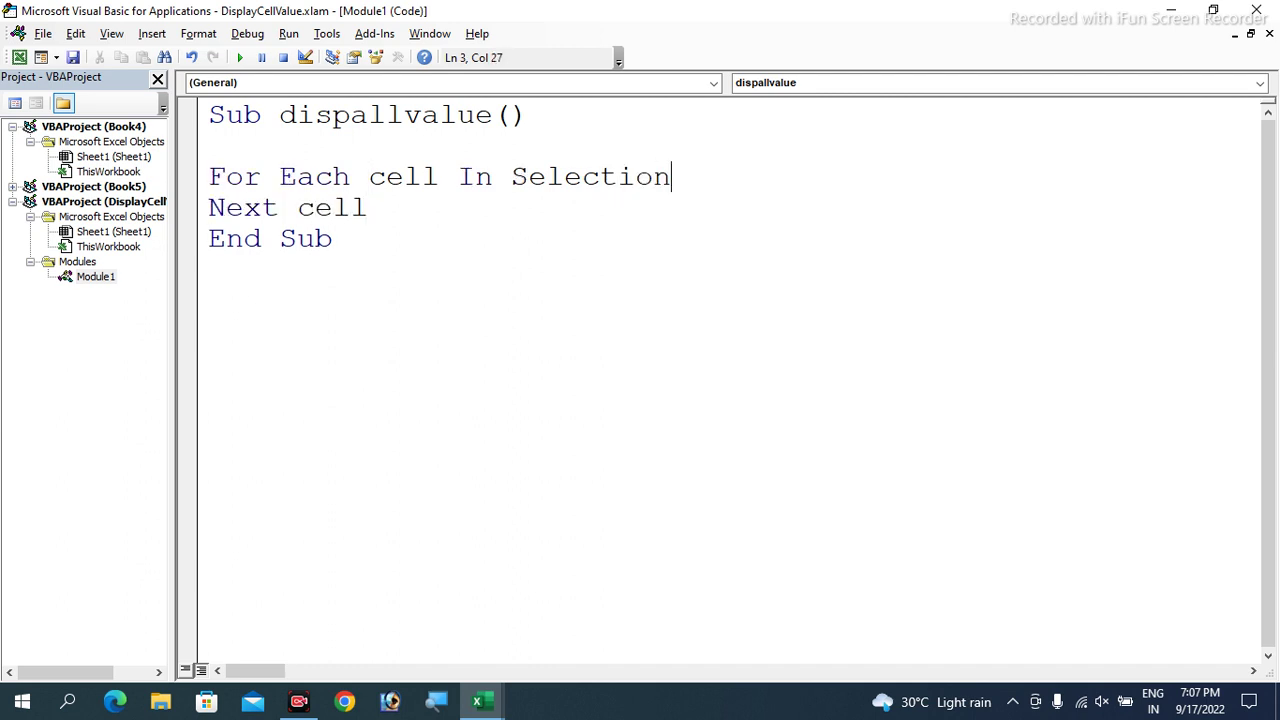
key("Return")
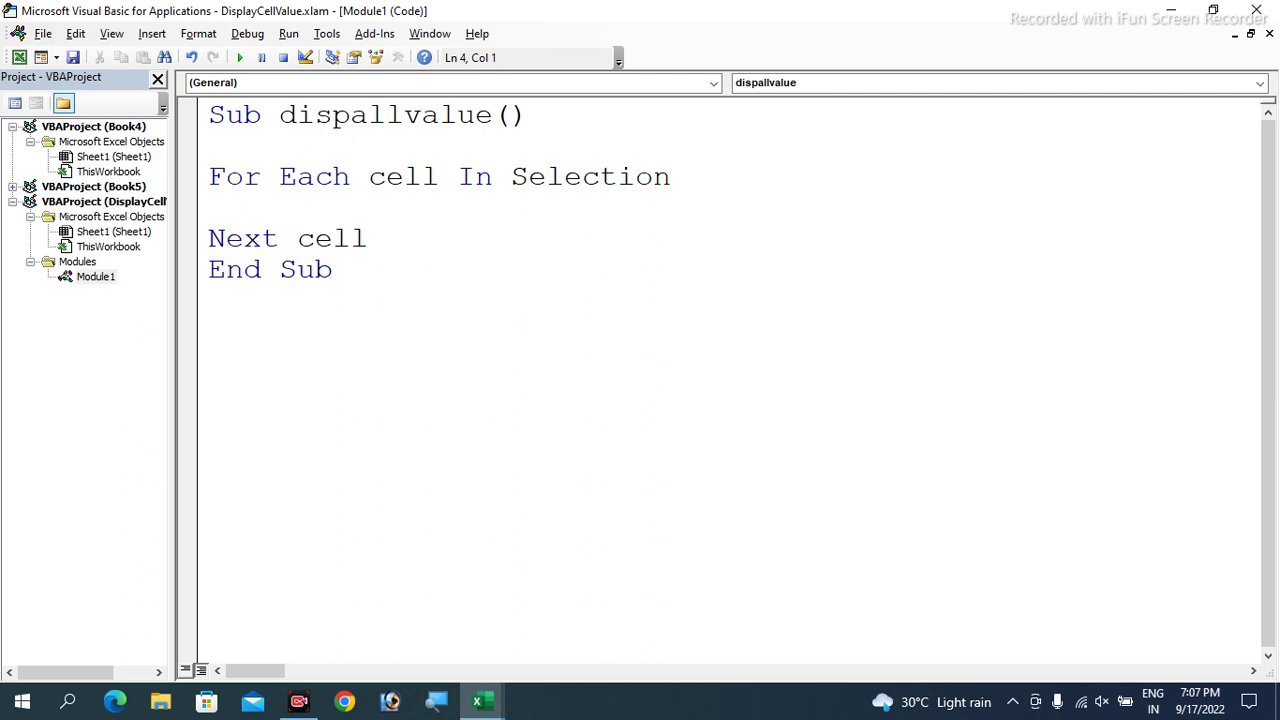
type("msgbox ")
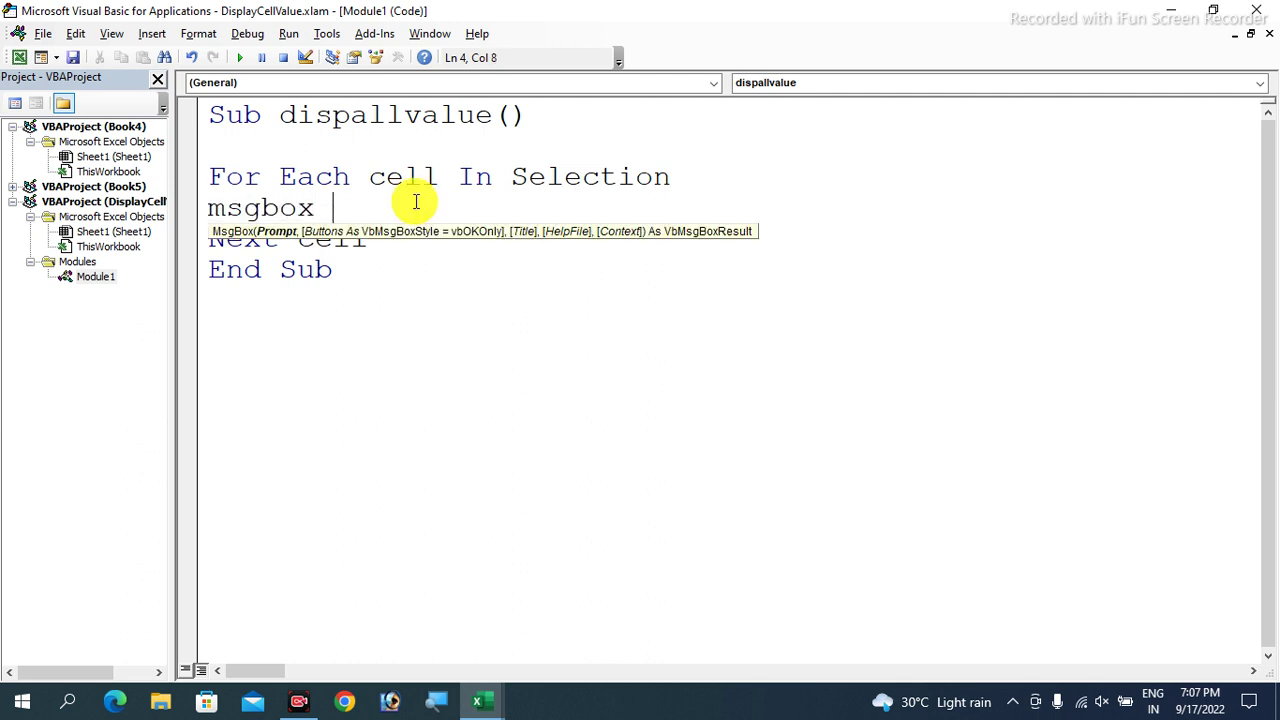
type("cell.value")
key("Down")
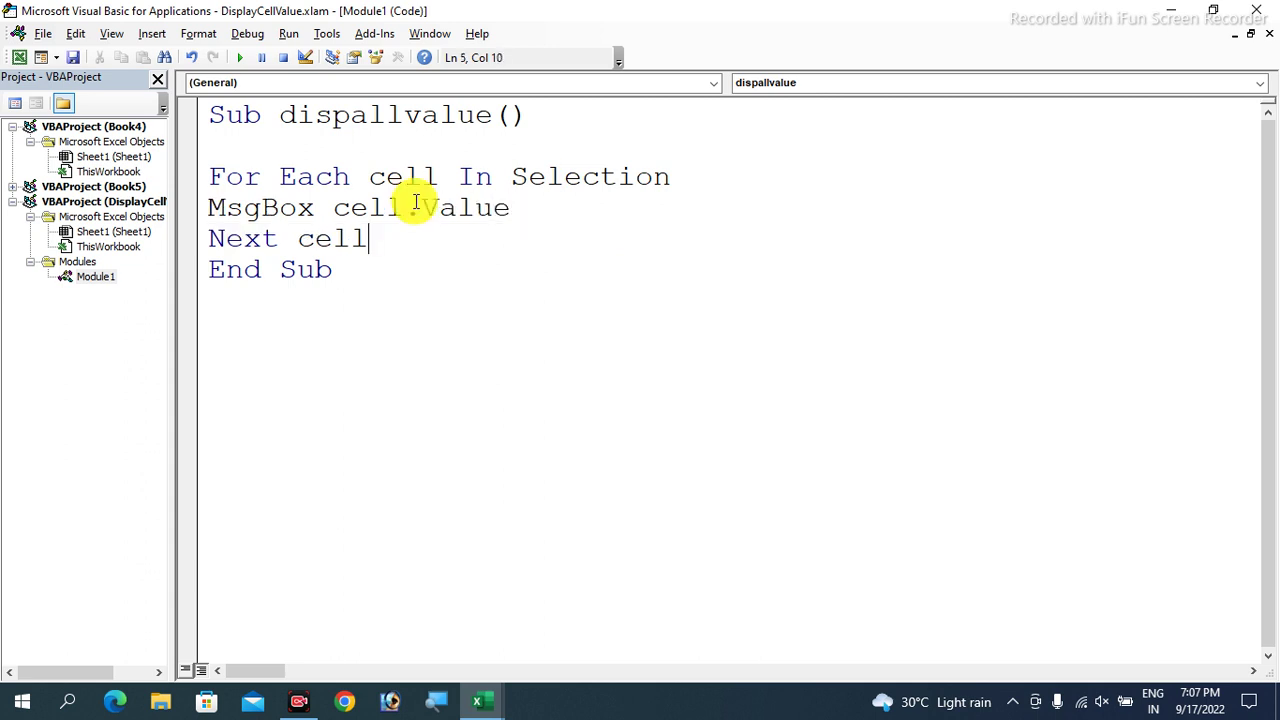
- Remove the blank line under the Sub line and switch back to Excel with Alt+F11
left_click(214, 145)
key("Delete")
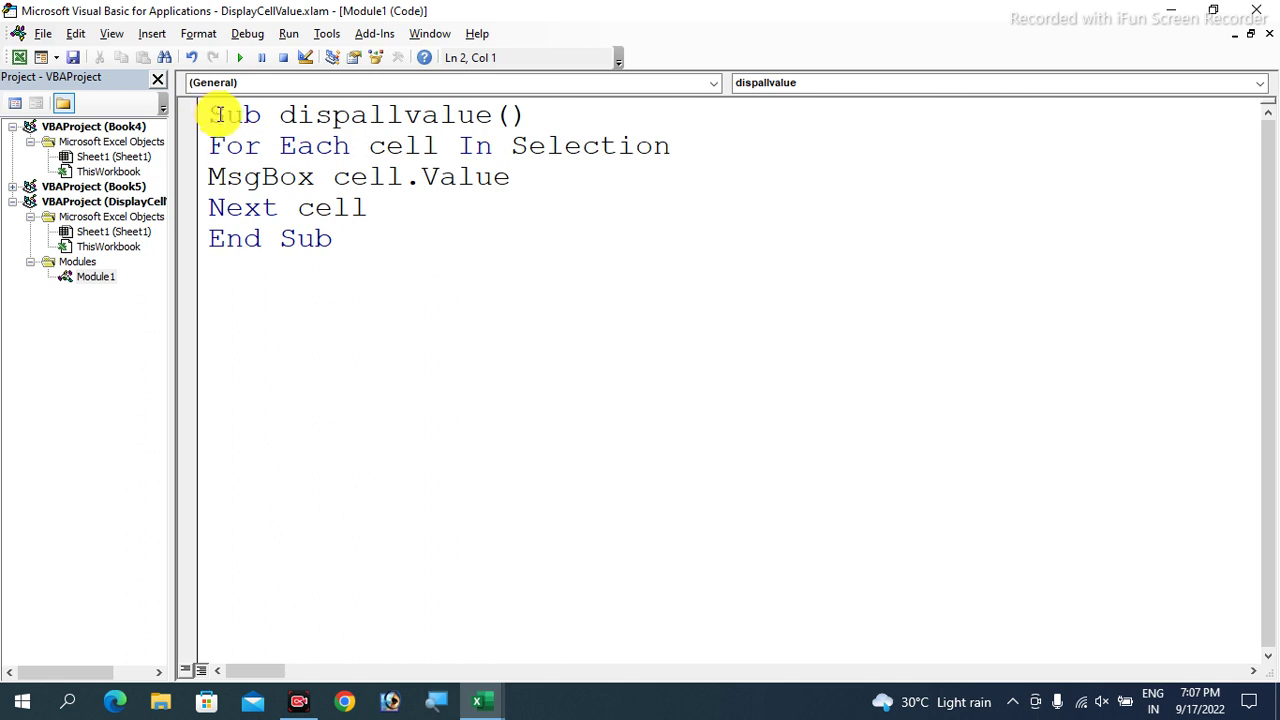
left_click_drag(212, 115, 338, 247)
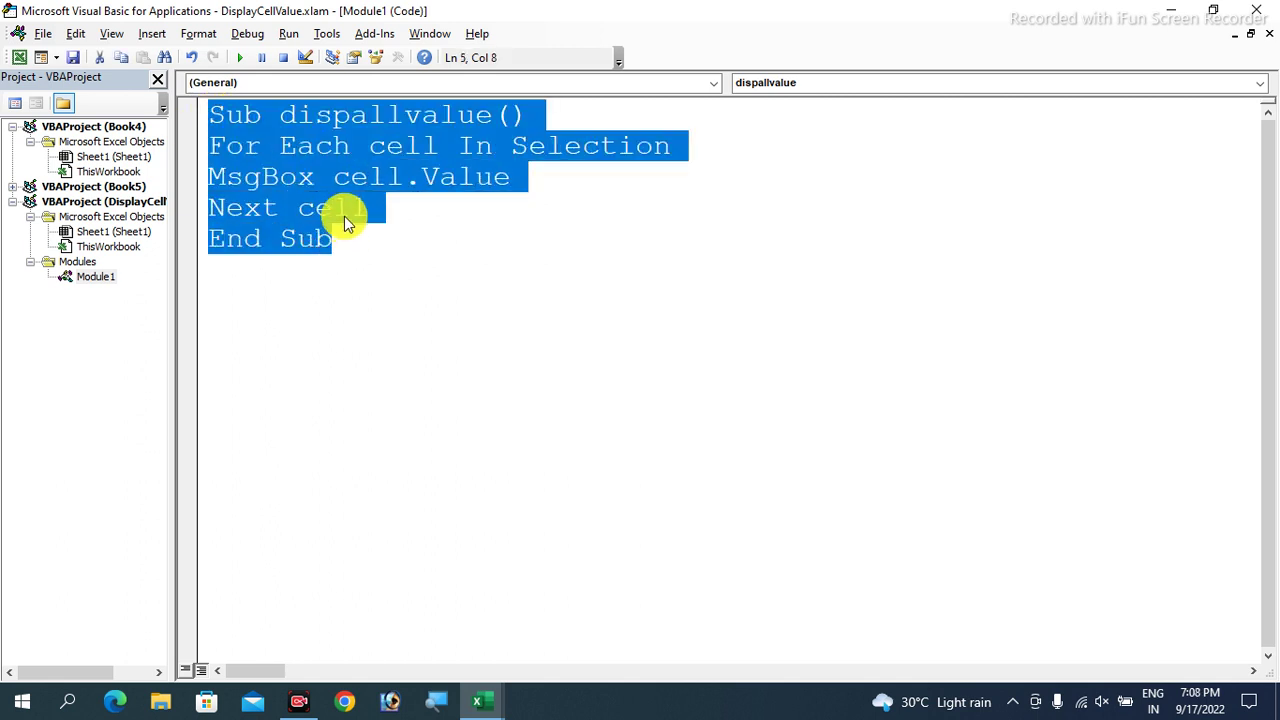
left_click(350, 208)
left_click(389, 174)
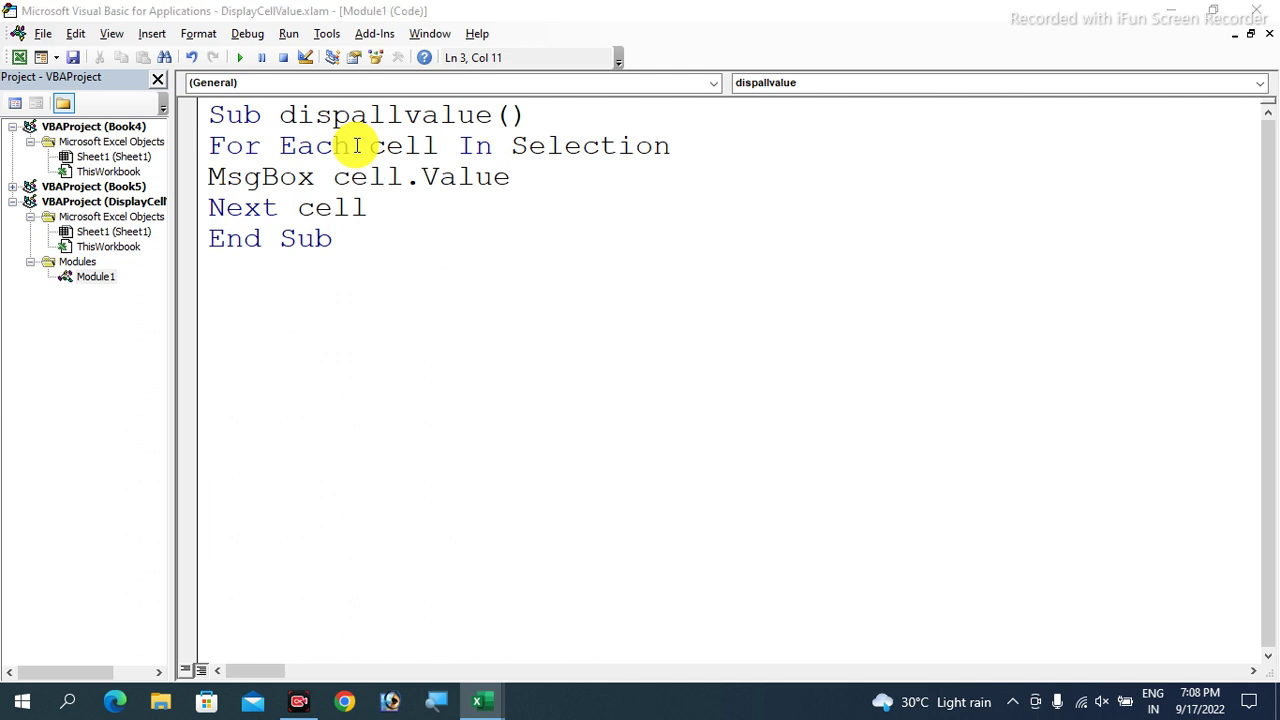
key("alt+F11")
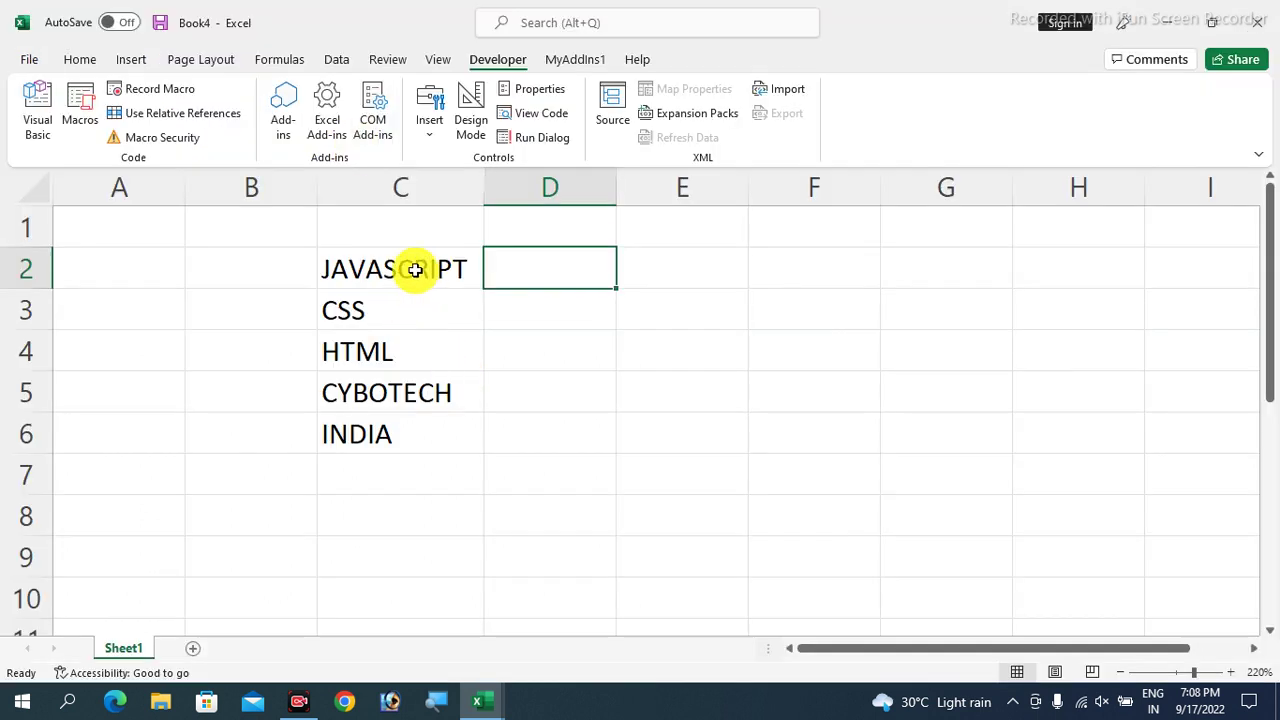
- Run dispallvalue on C2:C6, dismiss each value message, and start a new line after the macro
left_click_drag(415, 270, 410, 417)
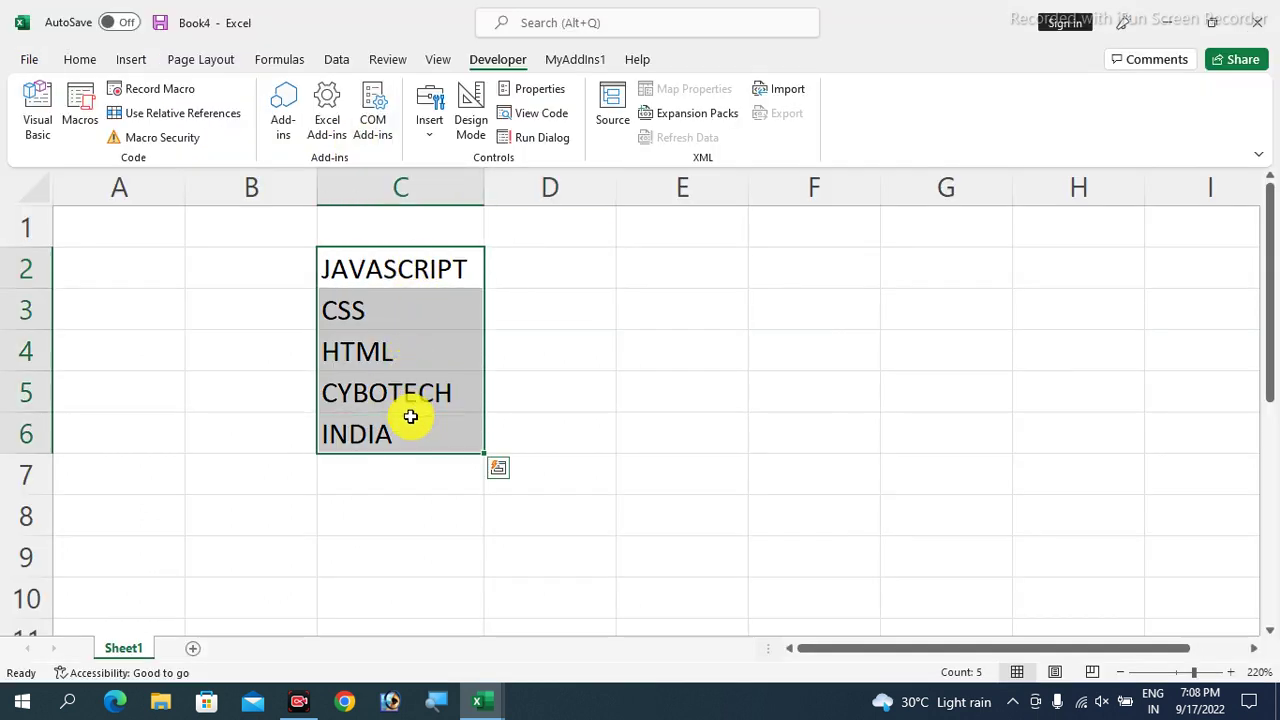
key("alt+F11")
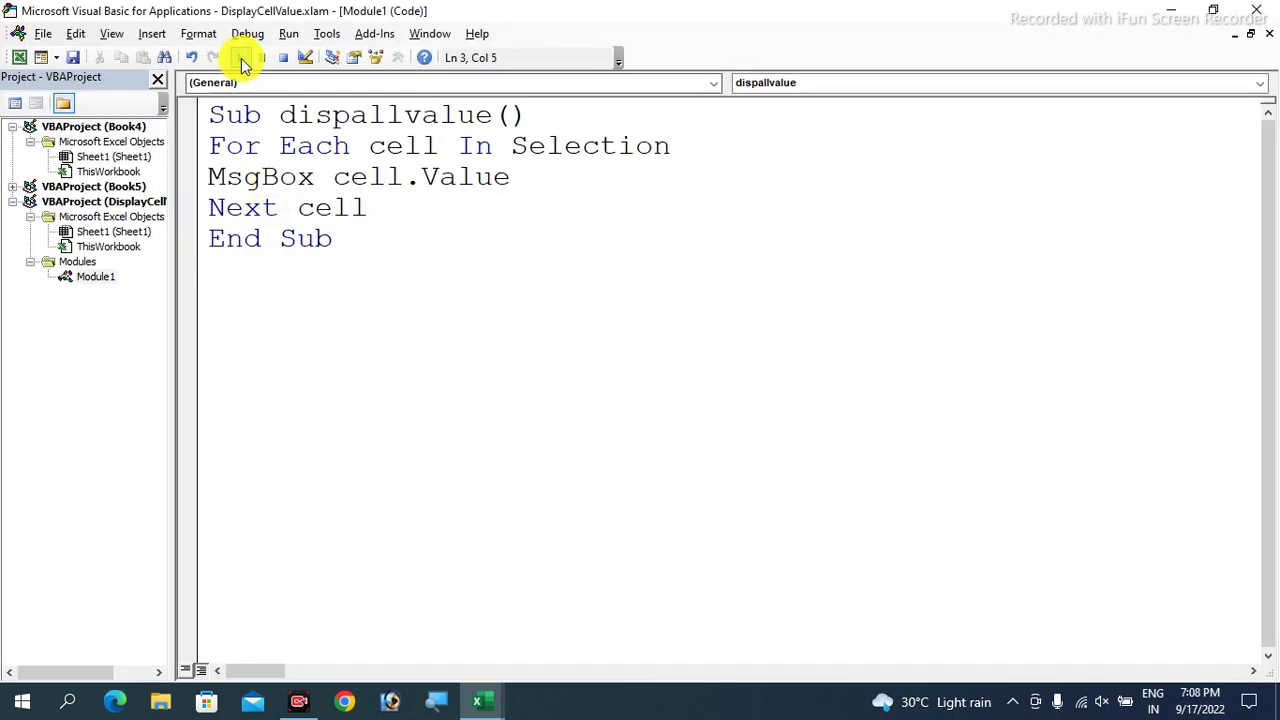
left_click(242, 62)
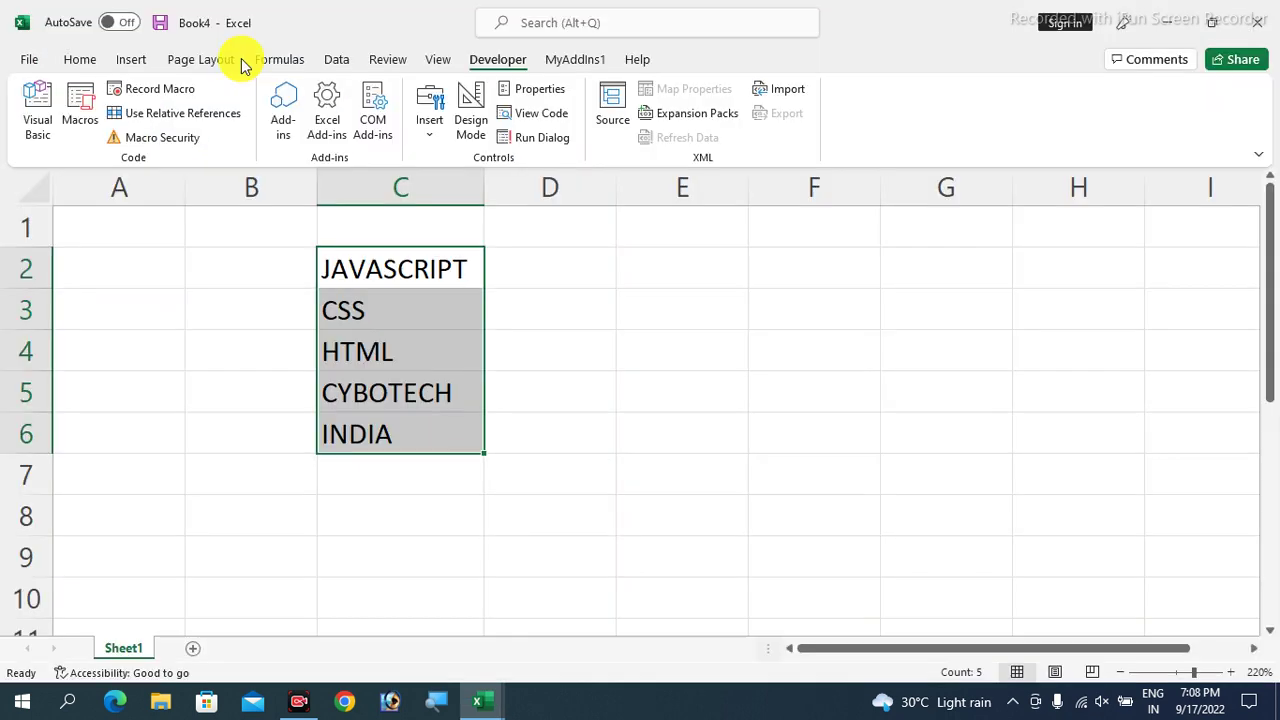
left_click(667, 413)
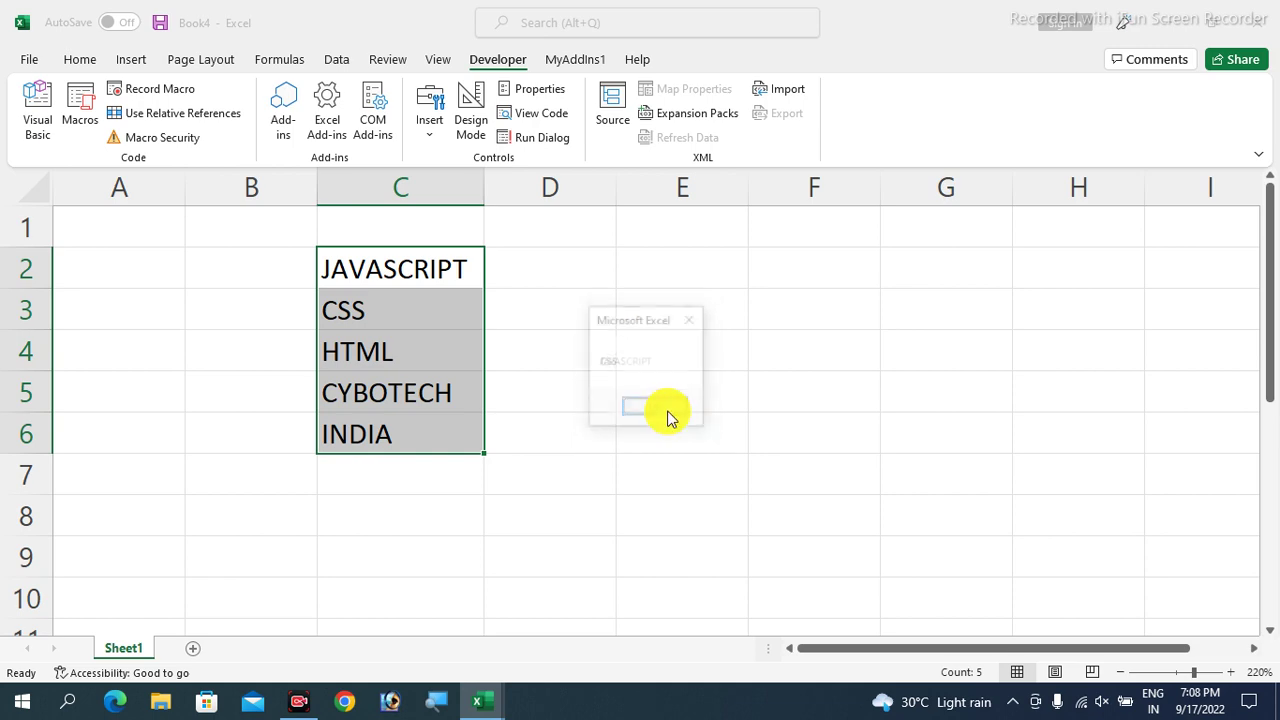
left_click(667, 413)
left_click(667, 413)
left_click(667, 413)
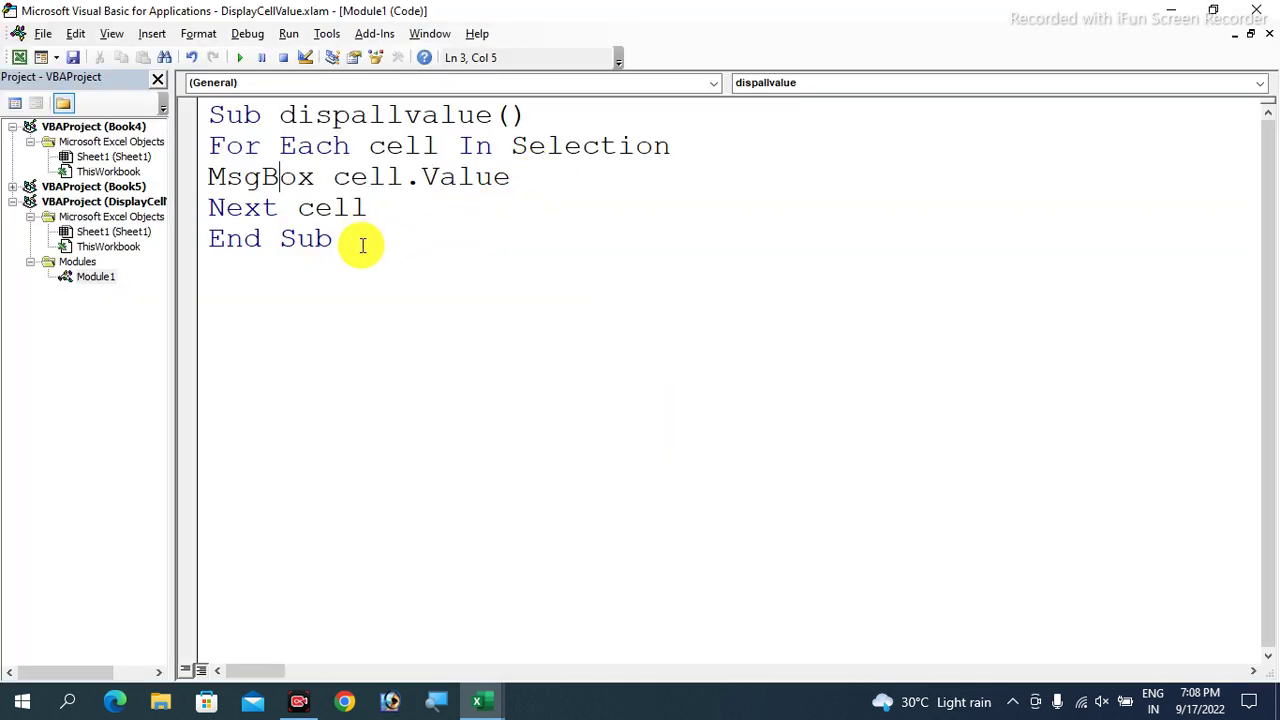
left_click(362, 246)
key("Return")
key("Return")
- Create Sub upper with a For Each cell In Selection loop header
type("sub upper")
key("Return")
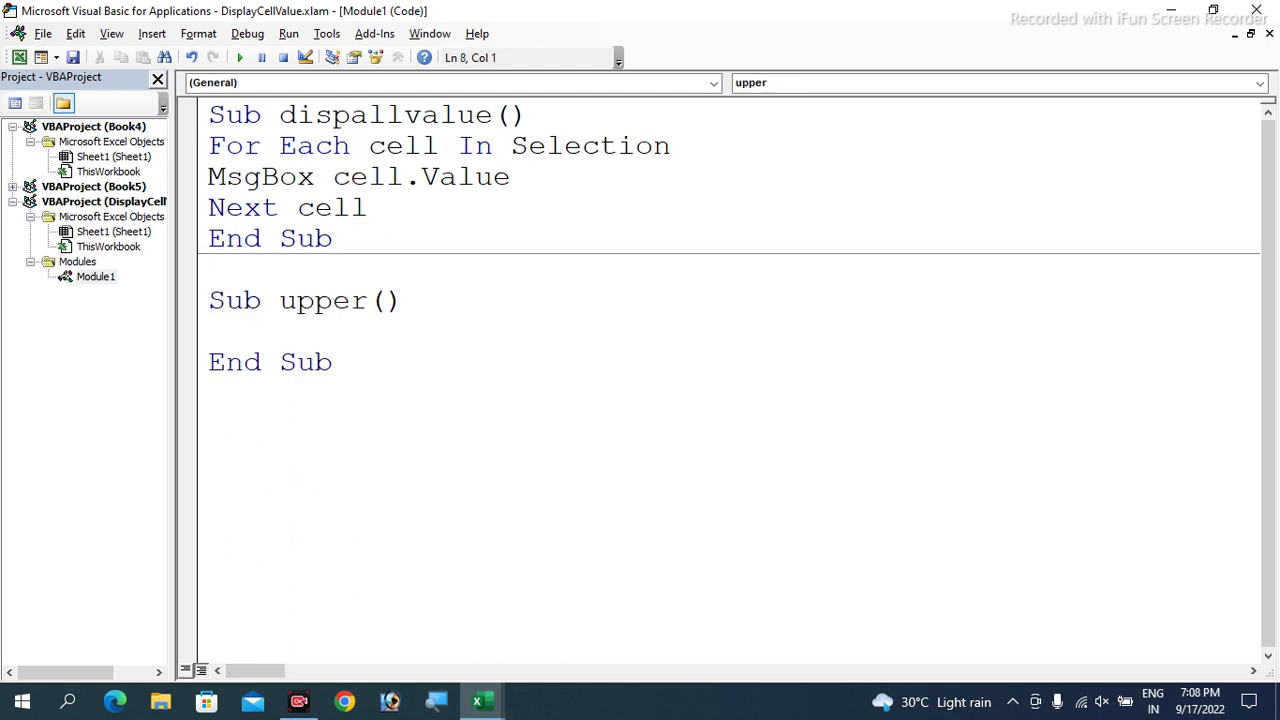
left_click(209, 238)
key("Down")
key("Down")
key("Down")
key("Down")
key("Down")
type("for each cell in electio")
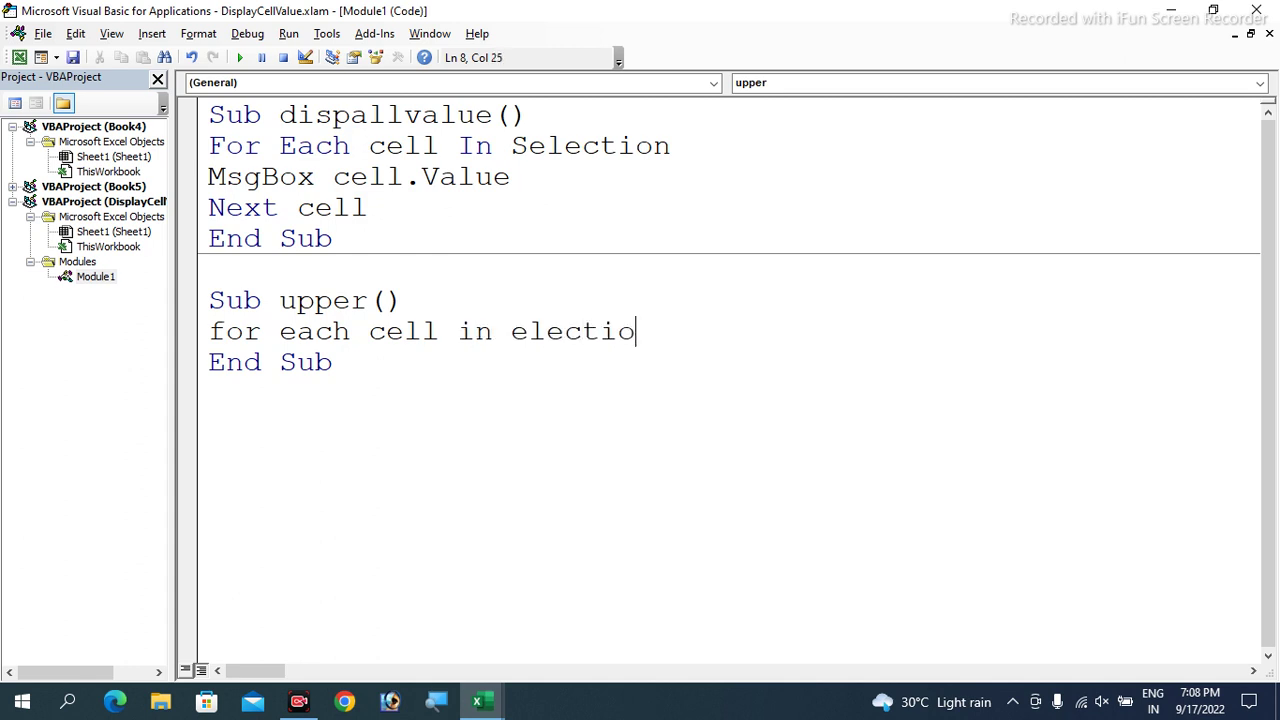
key("BackSpace")
key("BackSpace")
key("BackSpace")
key("BackSpace")
key("BackSpace")
key("BackSpace")
type("selection")
key("Return")
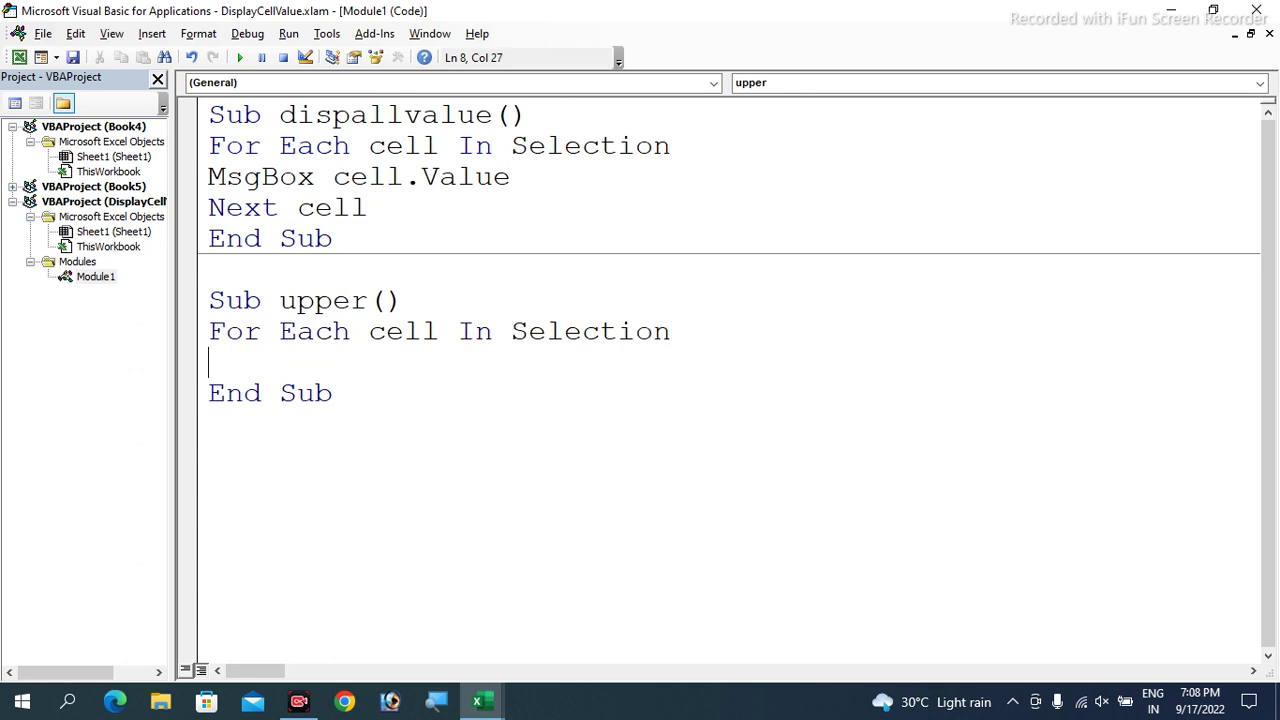
- Close the loop with Next cell and add cell.Value = UCase(cell.Value) inside it
type("nexct cell")
key("Left")
key("Left")
key("Left")
key("BackSpace")
key("Up")
key("End")
key("Return")
type("cell.value=")
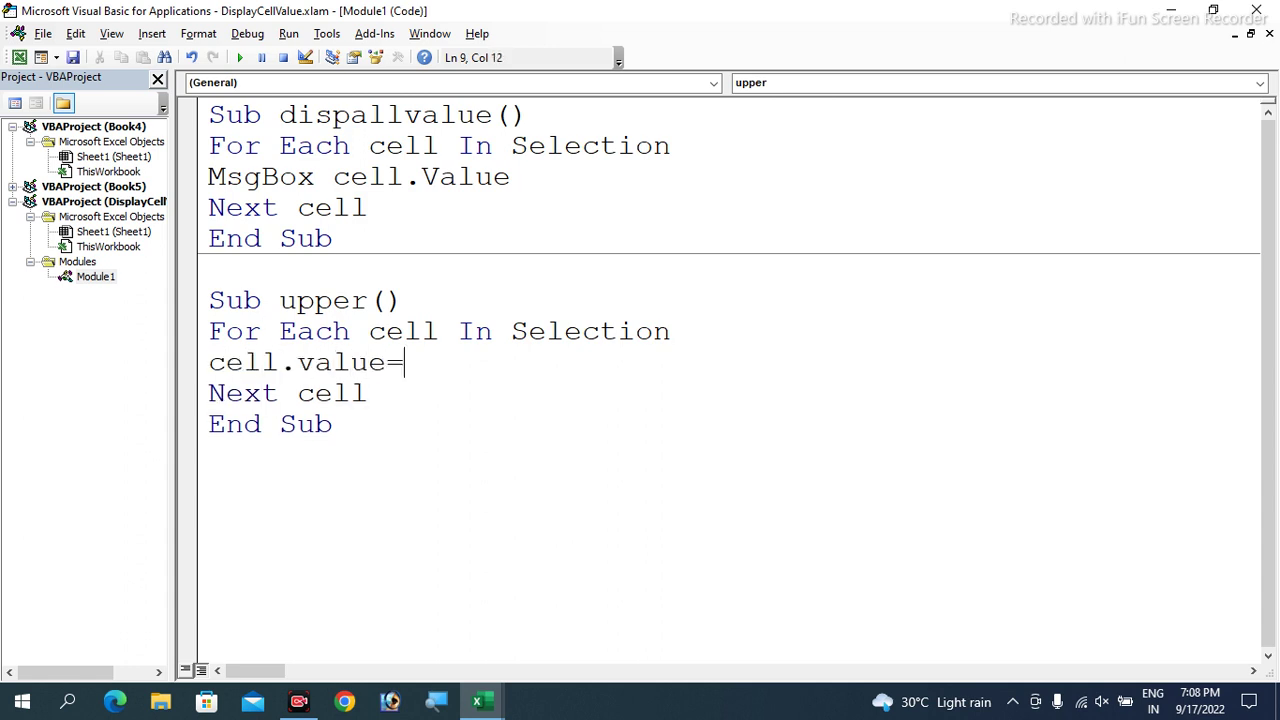
type("ucase(cell.value")
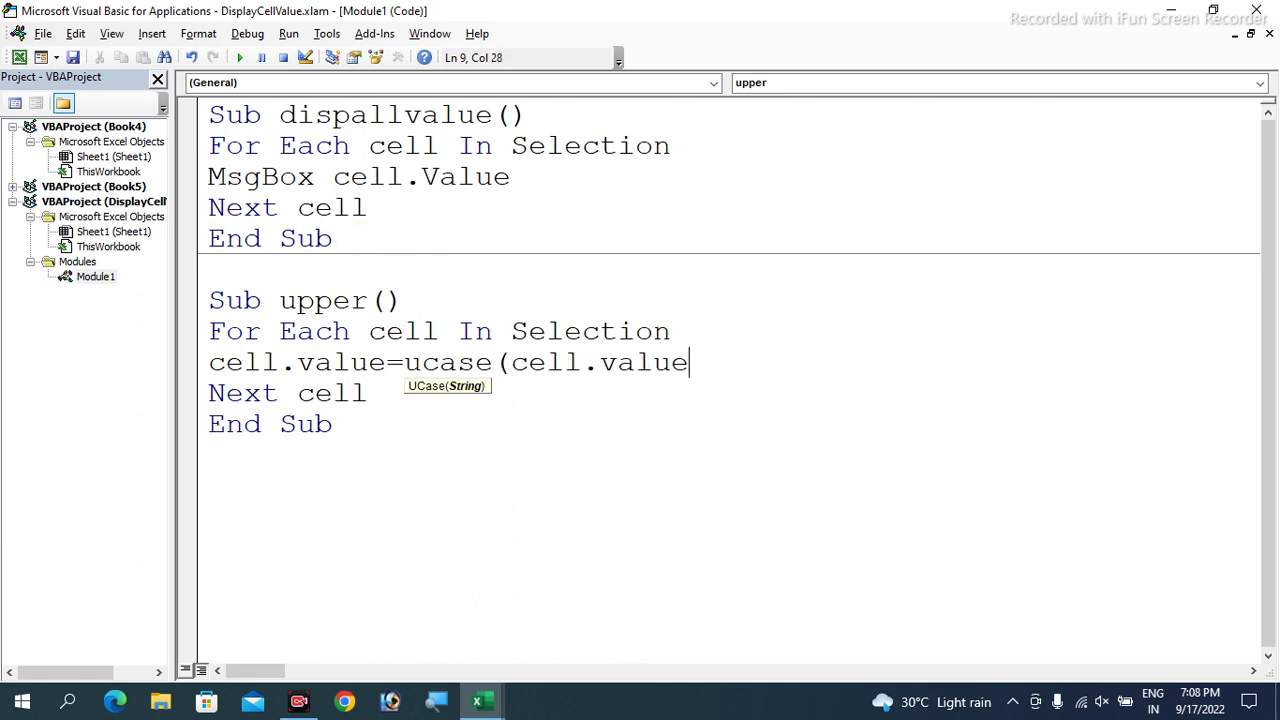
type(")")
key("Down")
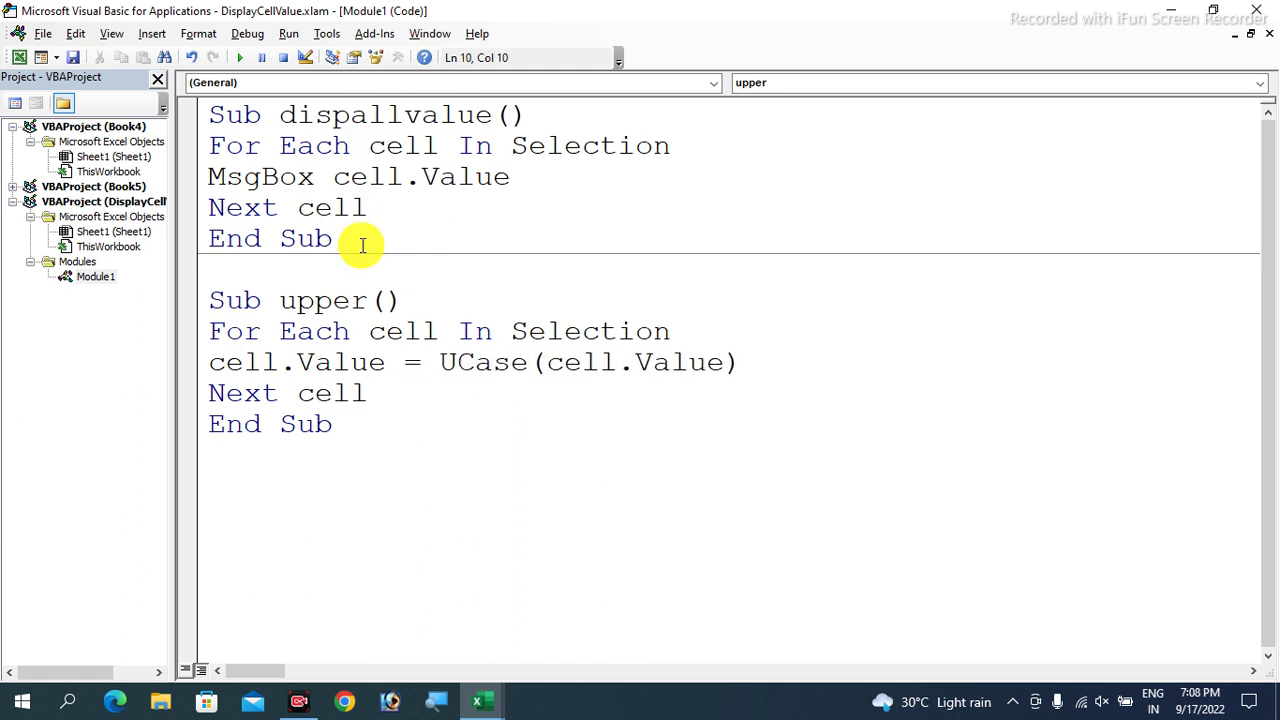
- Highlight UCase and cell.Value in the assignment line to explain the upper macro
mouse_move(440, 365)
left_mouse_down()
mouse_move(520, 386)
mouse_move(686, 381)
left_mouse_up()
left_click(520, 386)
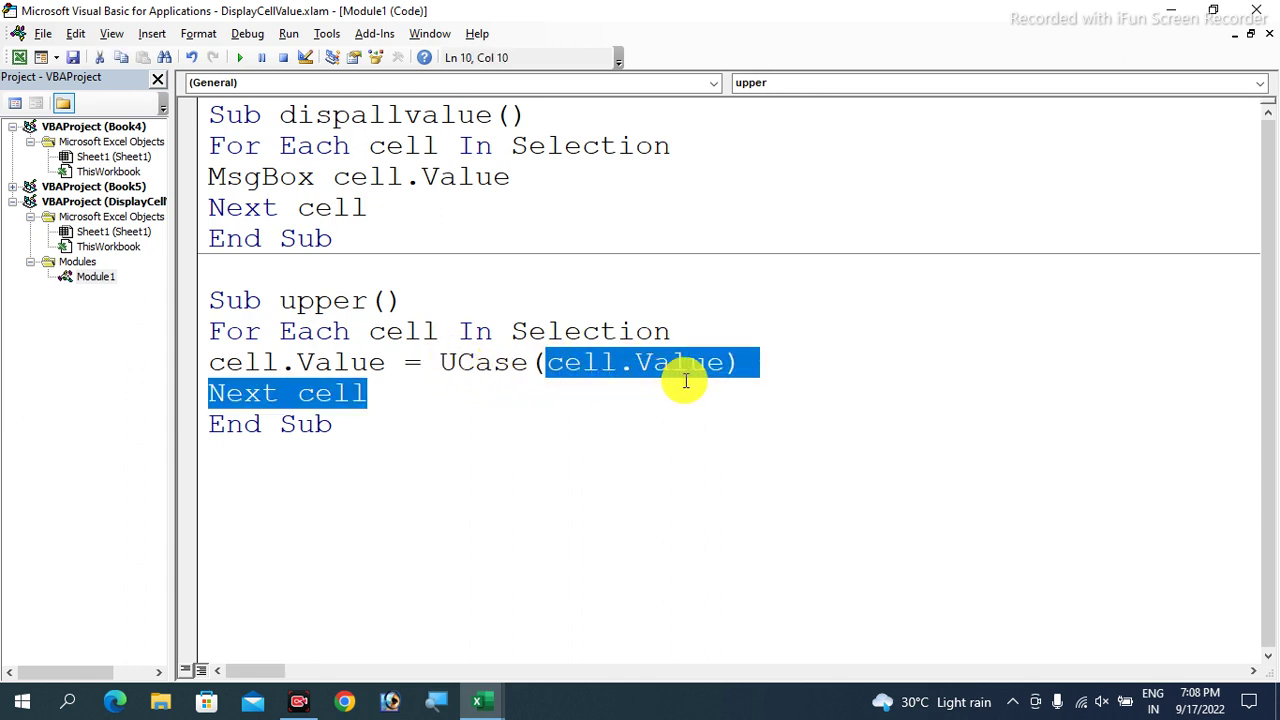
left_click(636, 392)
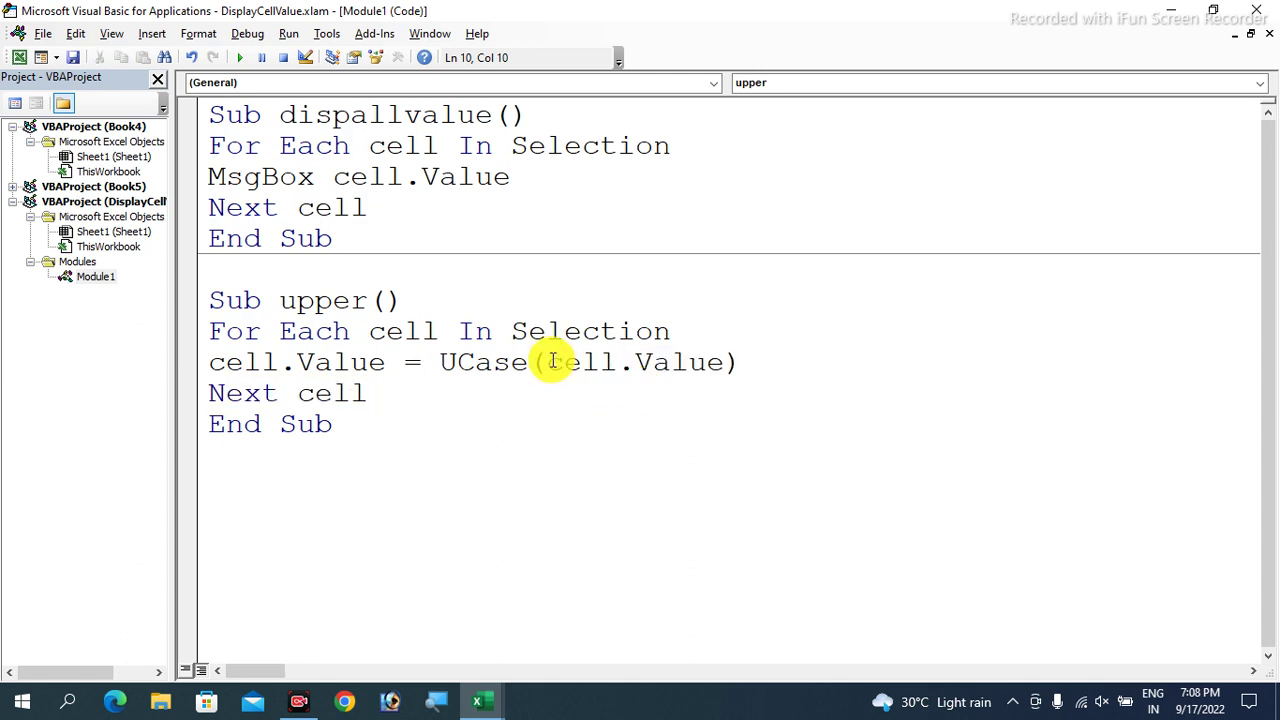
left_click(550, 362, "shift")
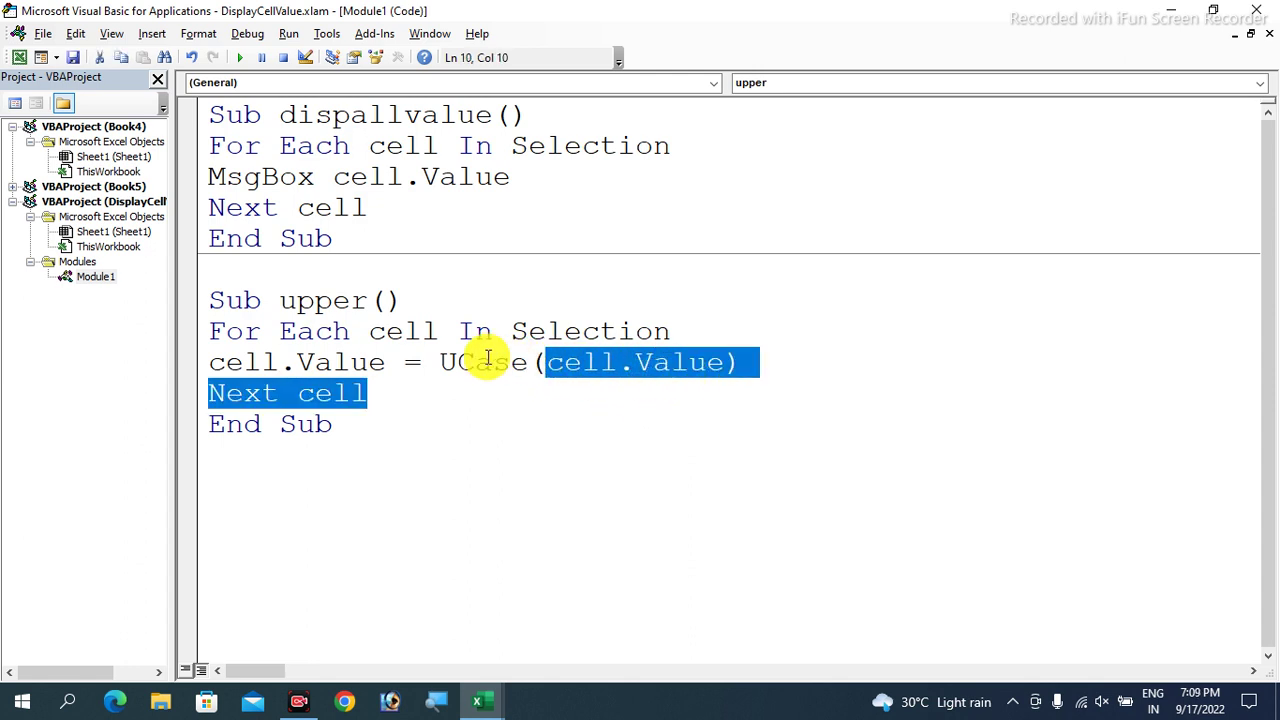
double_click(450, 362)
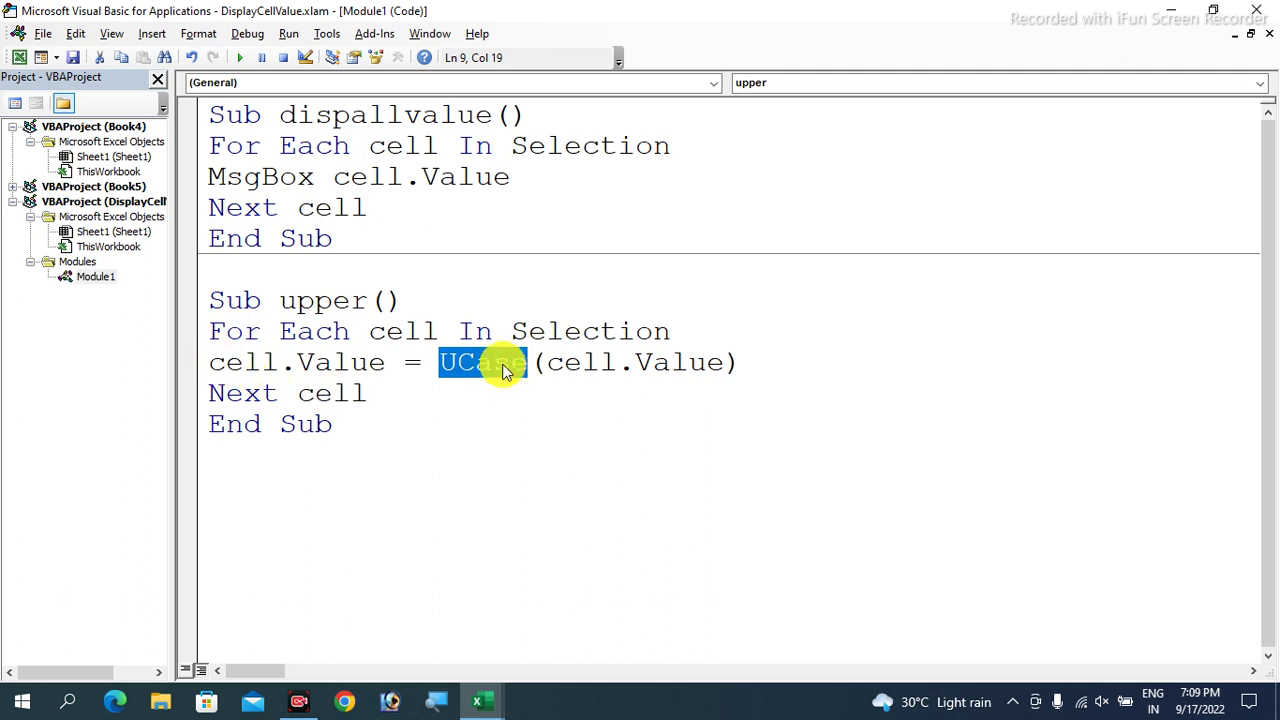
left_click_drag(209, 362, 350, 364)
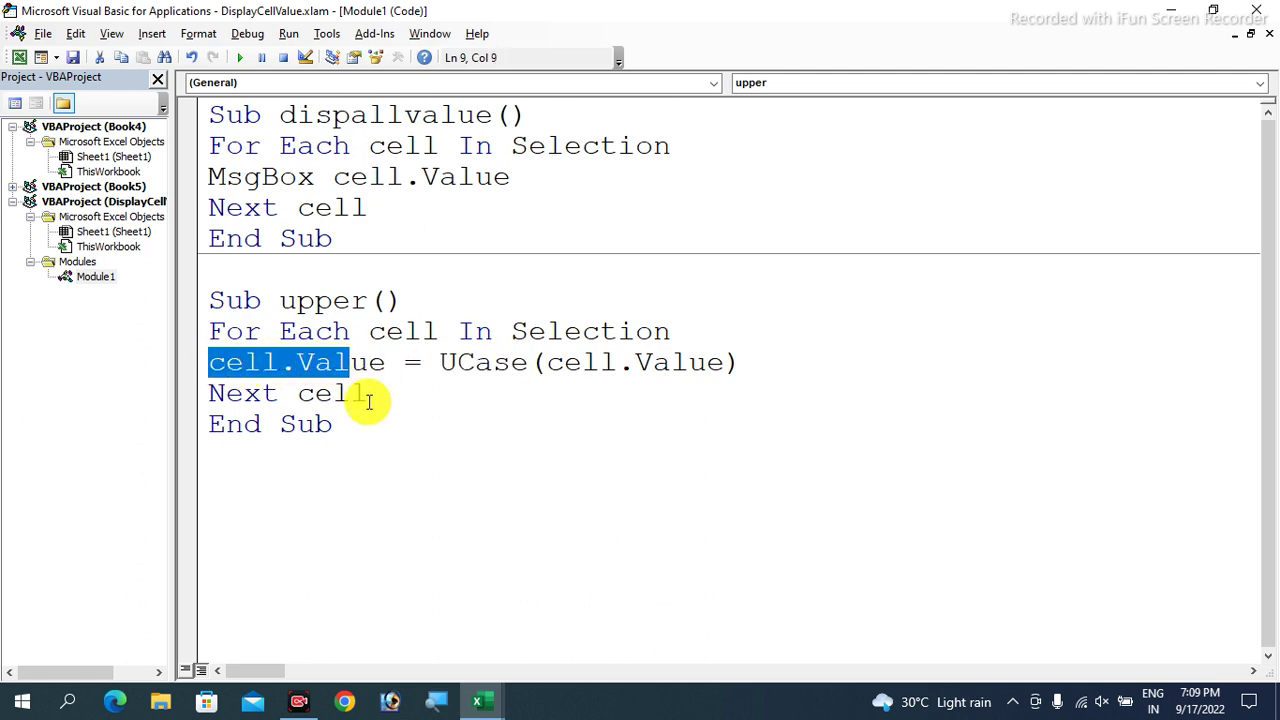
left_click(368, 400)
left_click(333, 364)
- Glance at the Excel word list, then select the whole upper macro in the editor
key("alt+Tab")
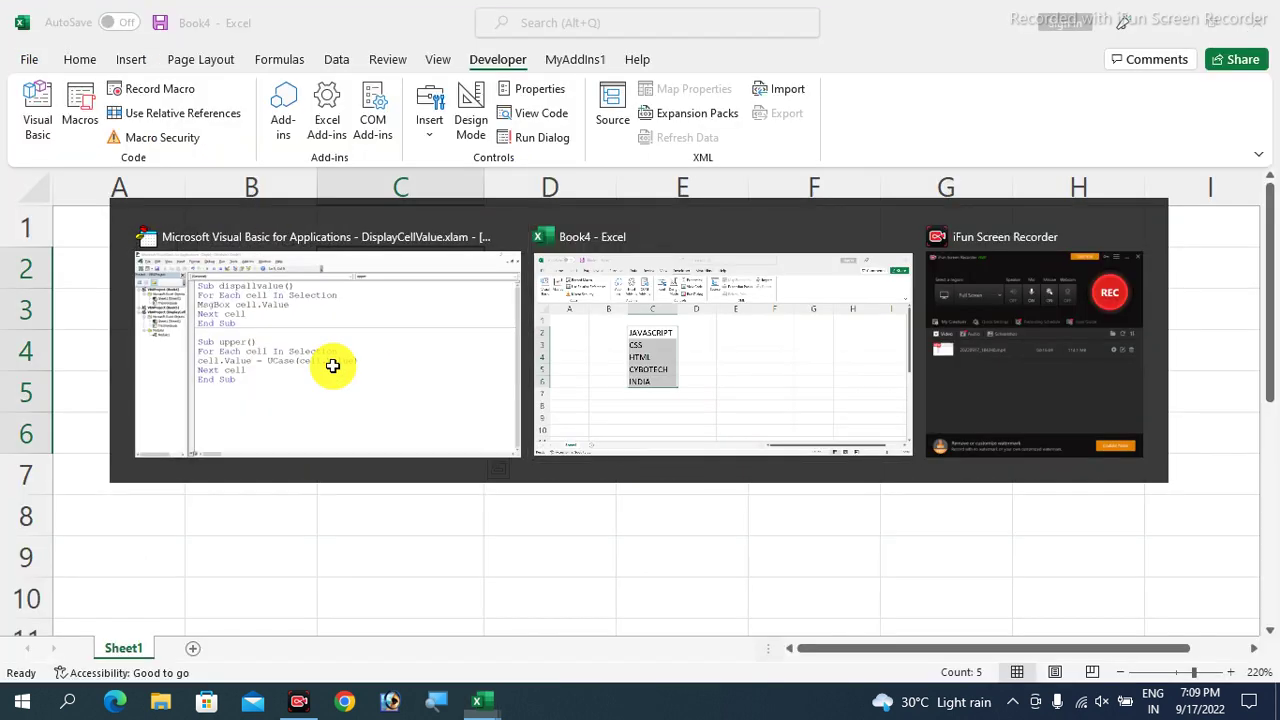
key("alt+Tab")
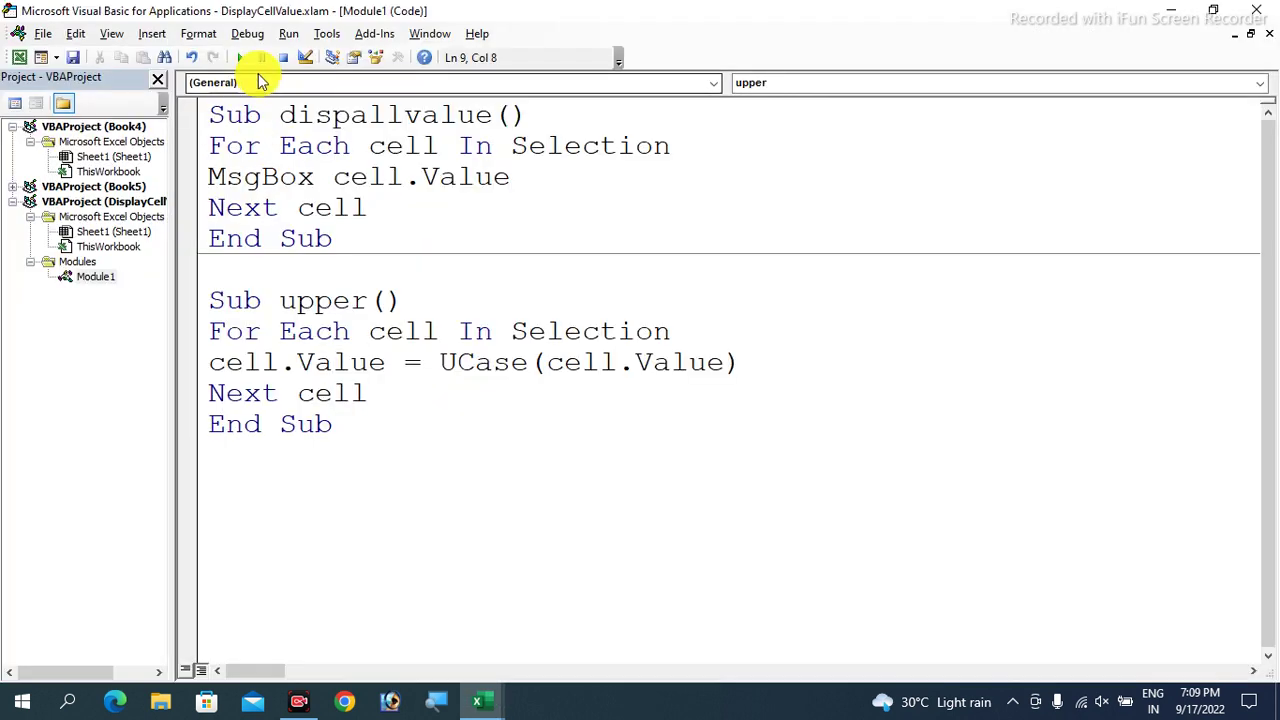
key("alt+Tab")
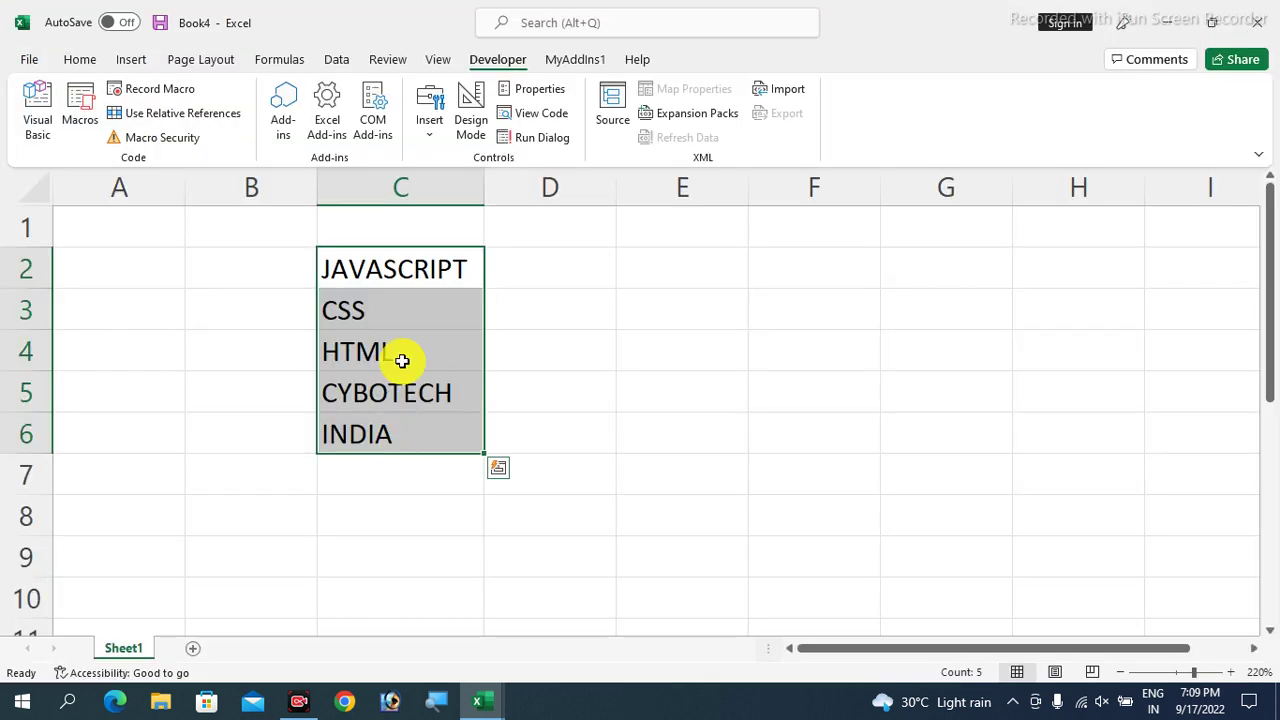
key("alt+Tab")
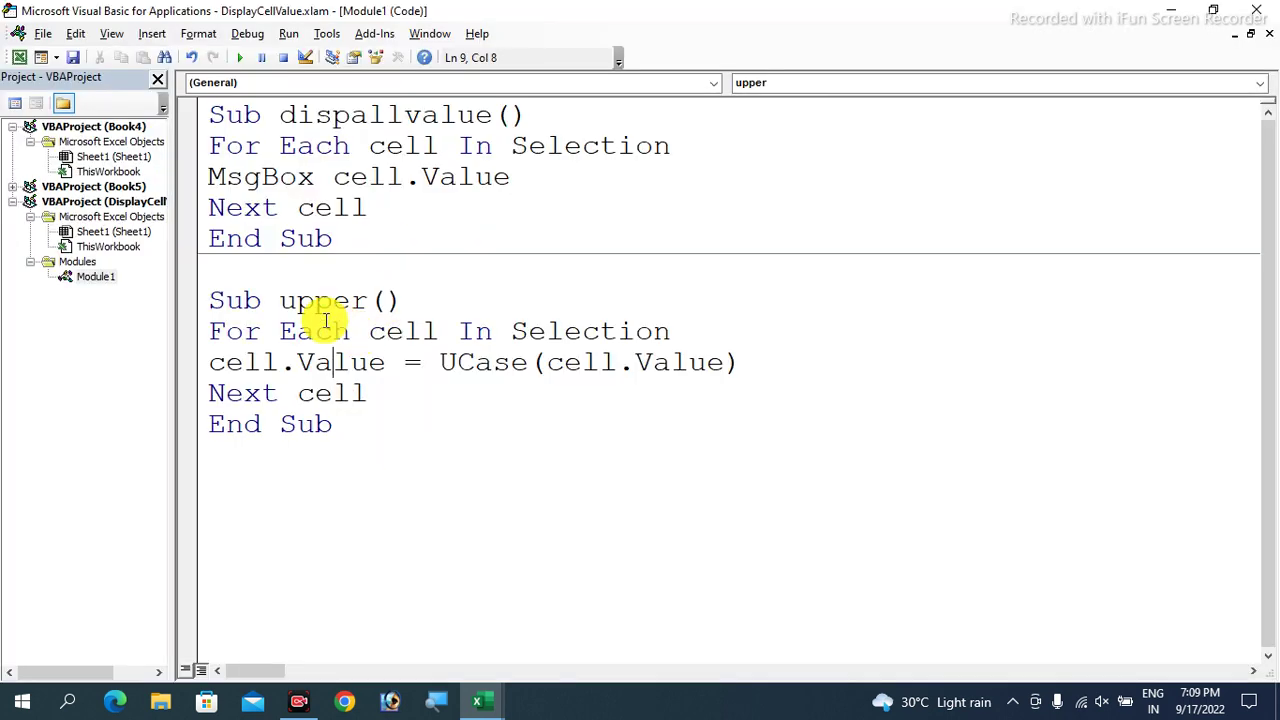
left_click_drag(208, 298, 345, 428)
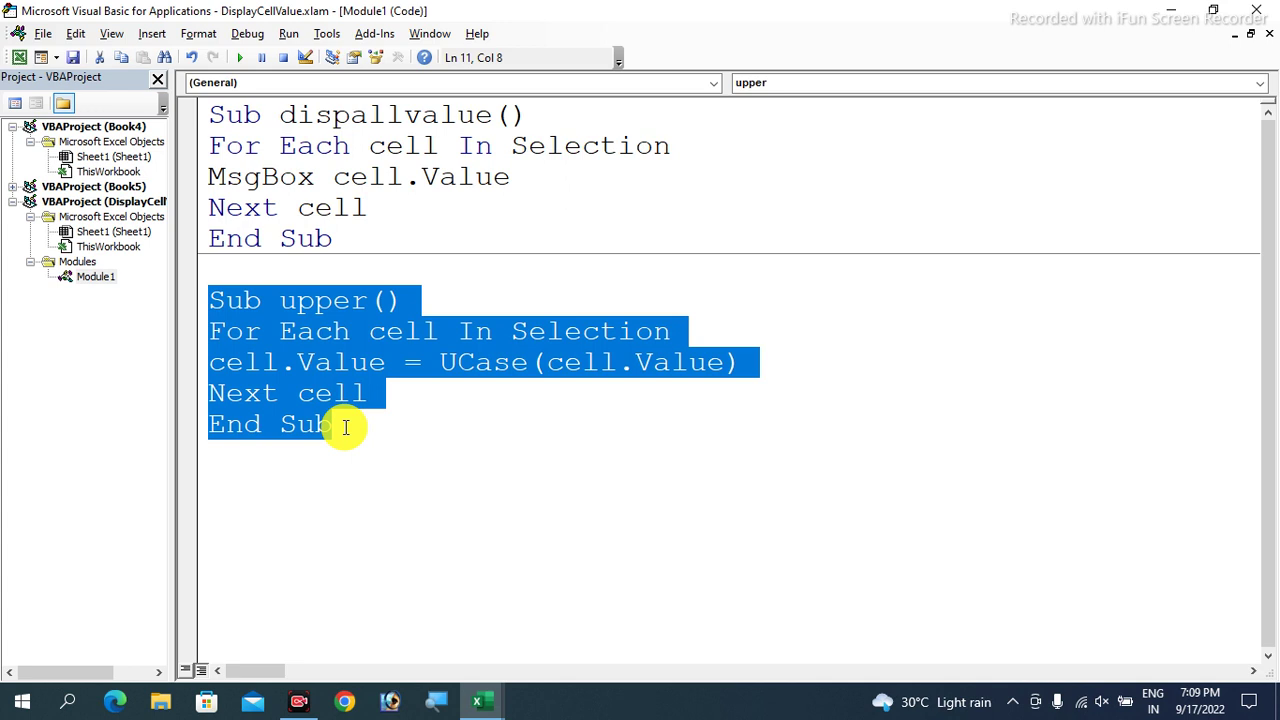
- Duplicate the upper macro as a new lower macro that uses LCase instead of UCase
key("ctrl+c")
left_click(345, 428)
key("Return")
key("Return")
key("ctrl+v")
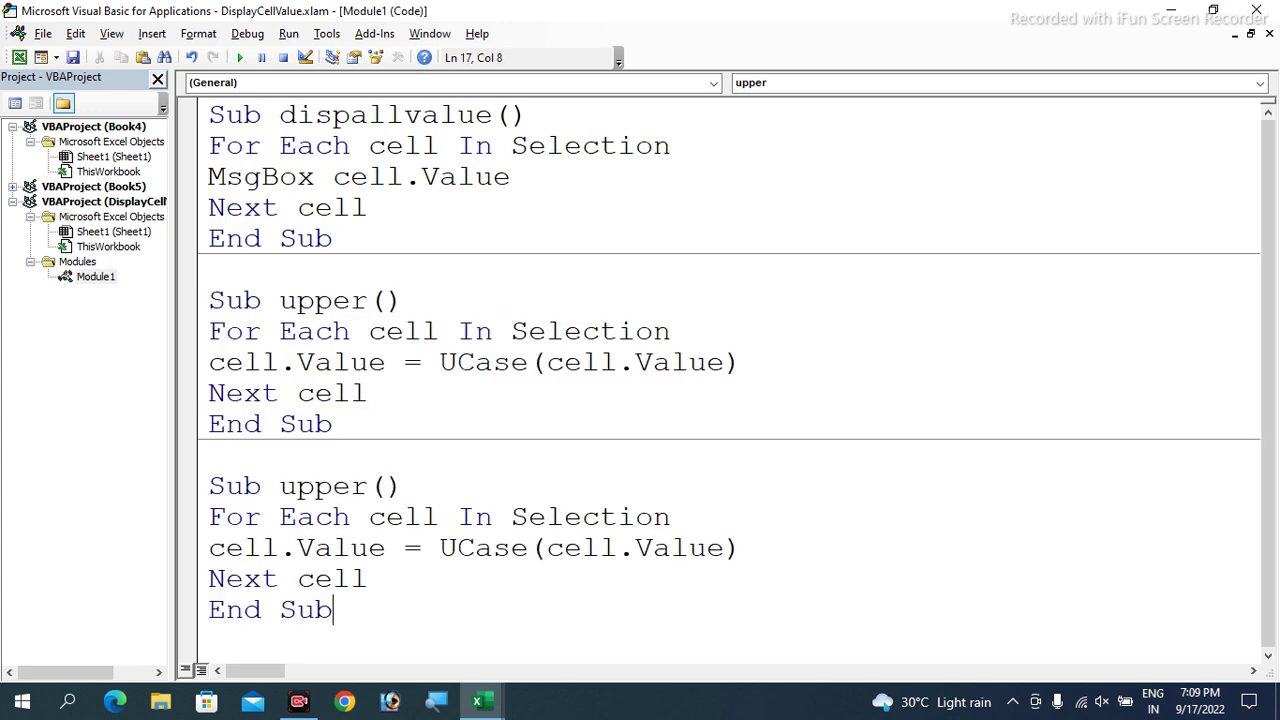
left_click_drag(280, 486, 332, 486)
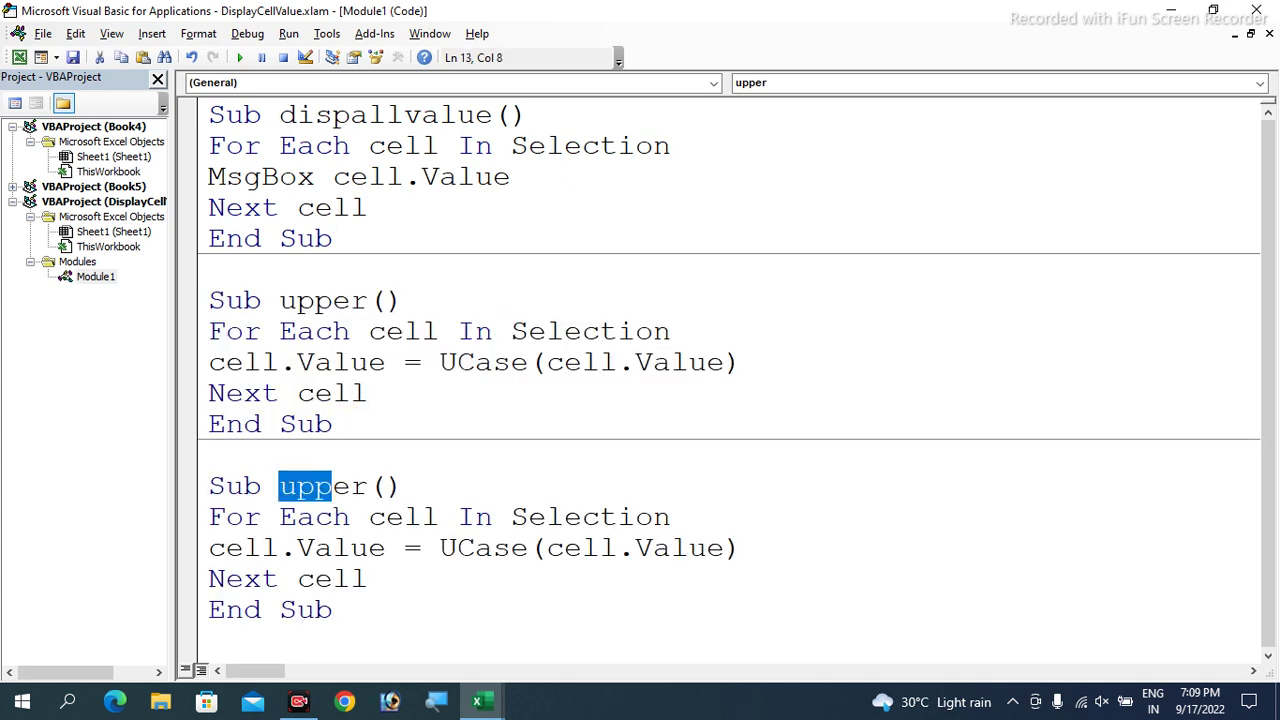
type("lowe")
key("BackSpace")
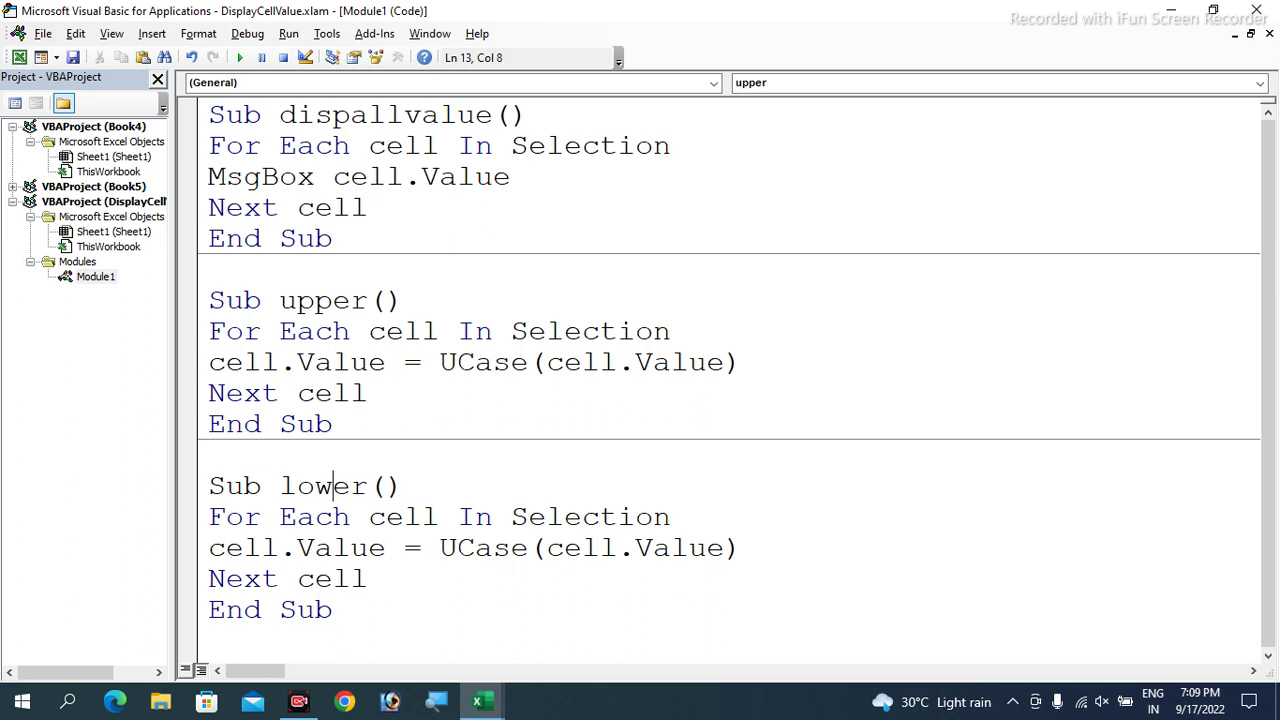
left_click(440, 548)
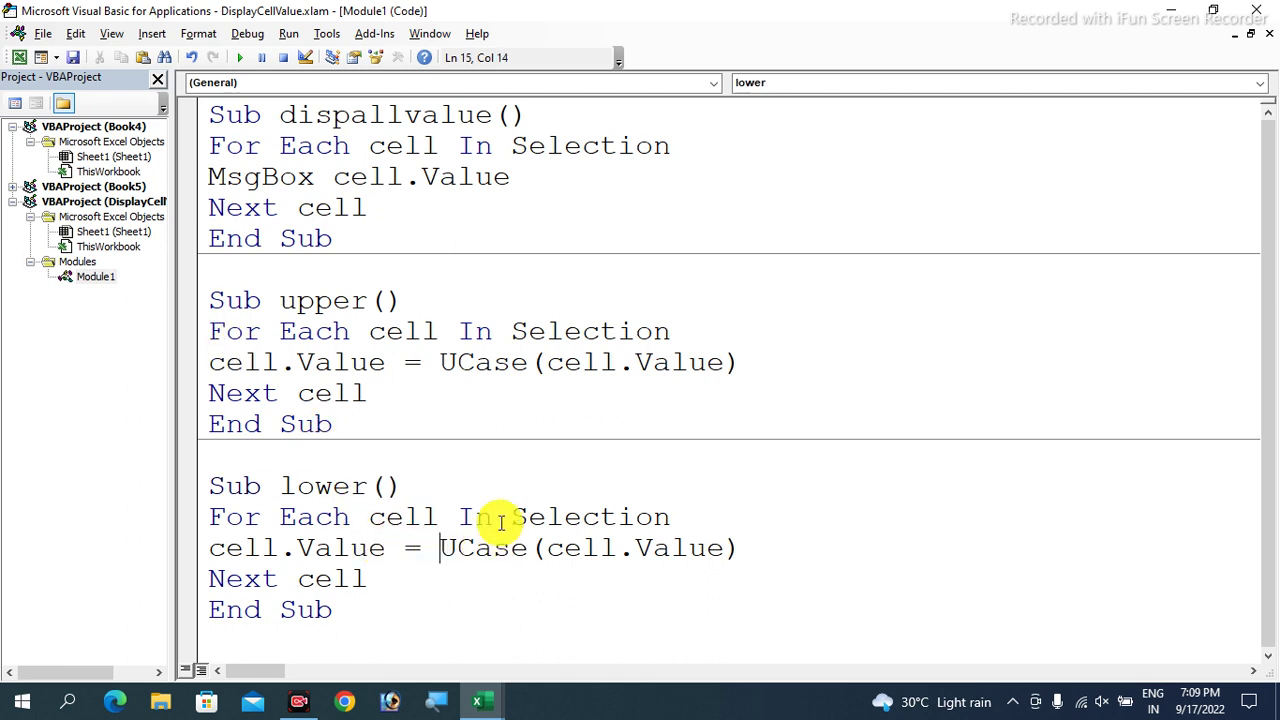
key("Delete")
type("L")
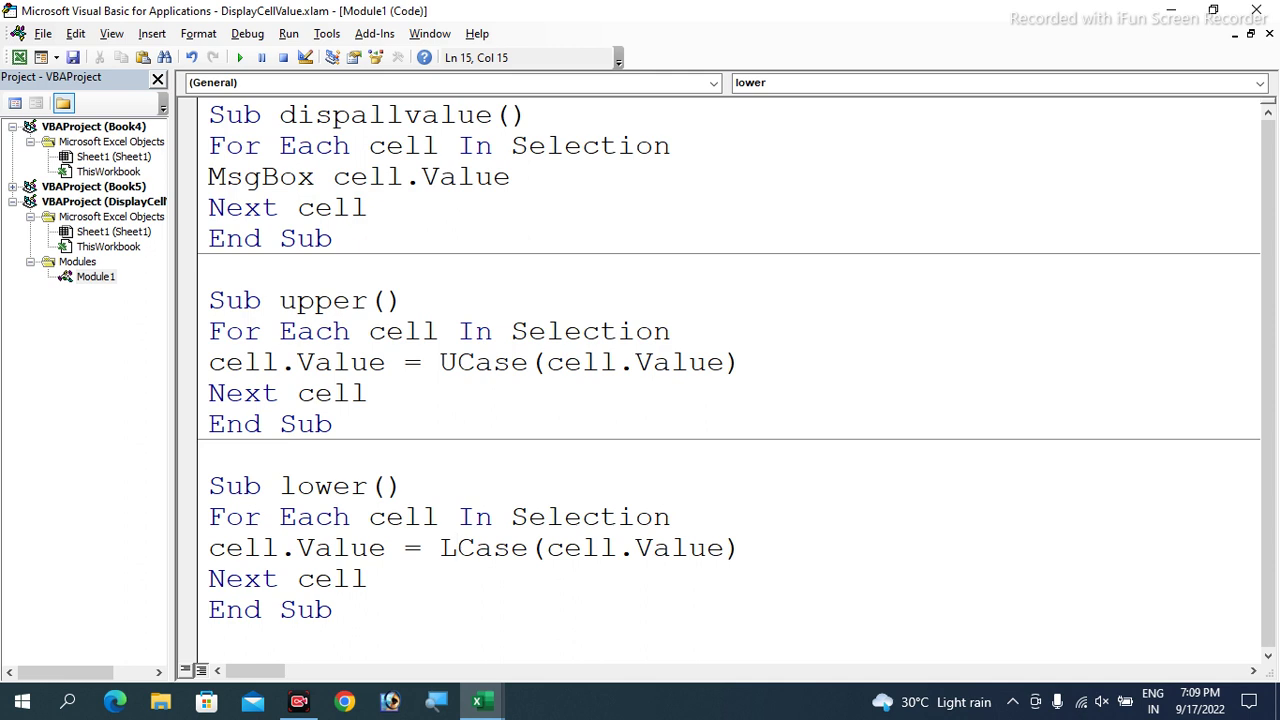
- Add a new 'Sub proper()' header below the lower macro
left_click(333, 610)
key("Return")
key("Return")
type("sub ")
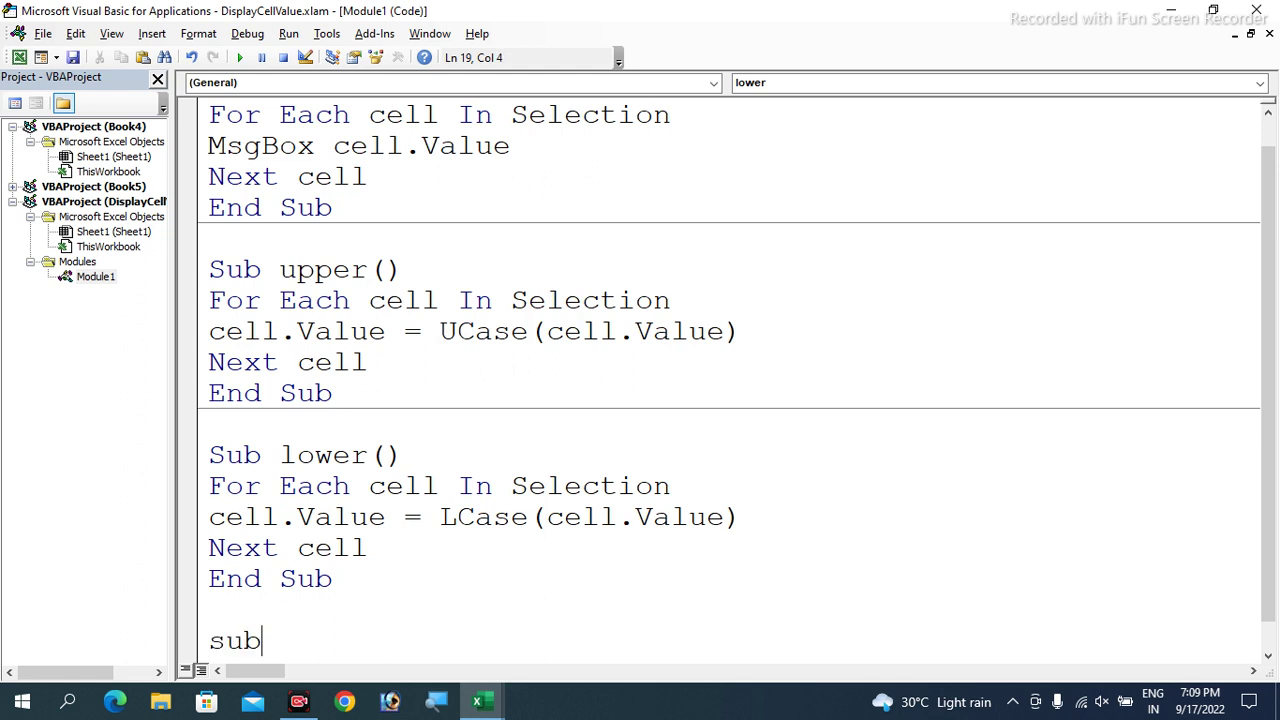
type("proper()")
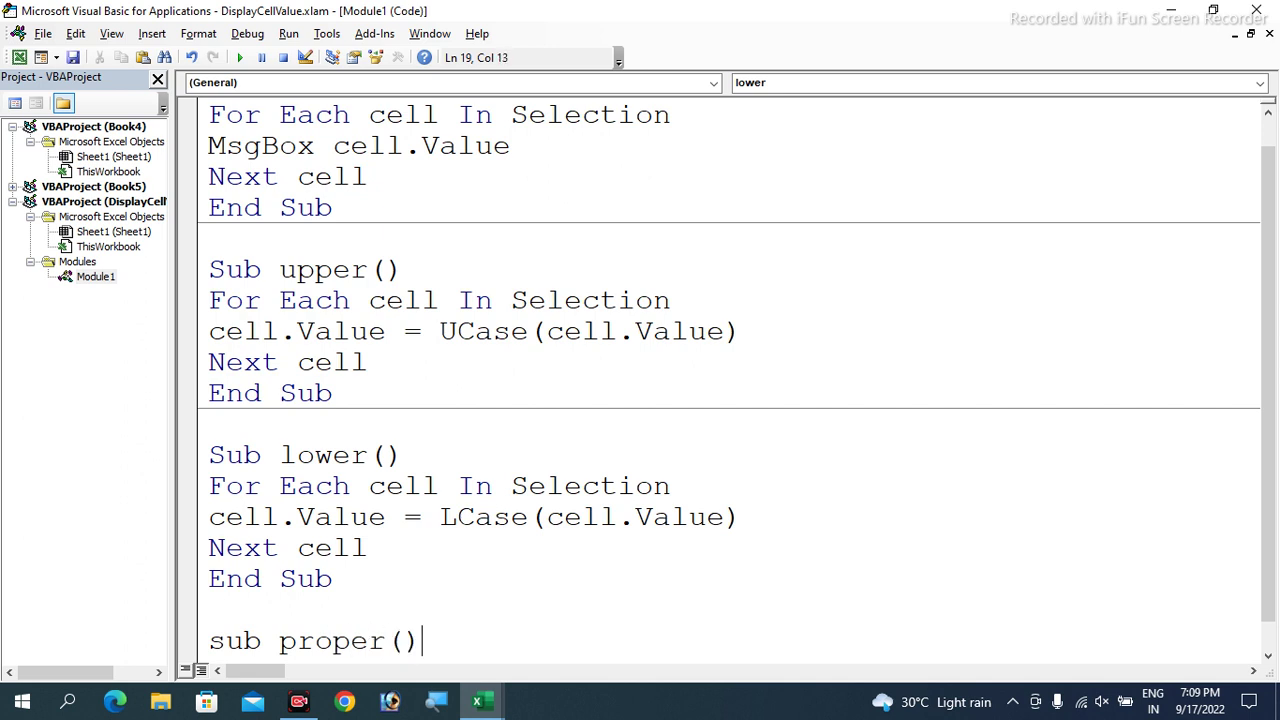
key("Return")
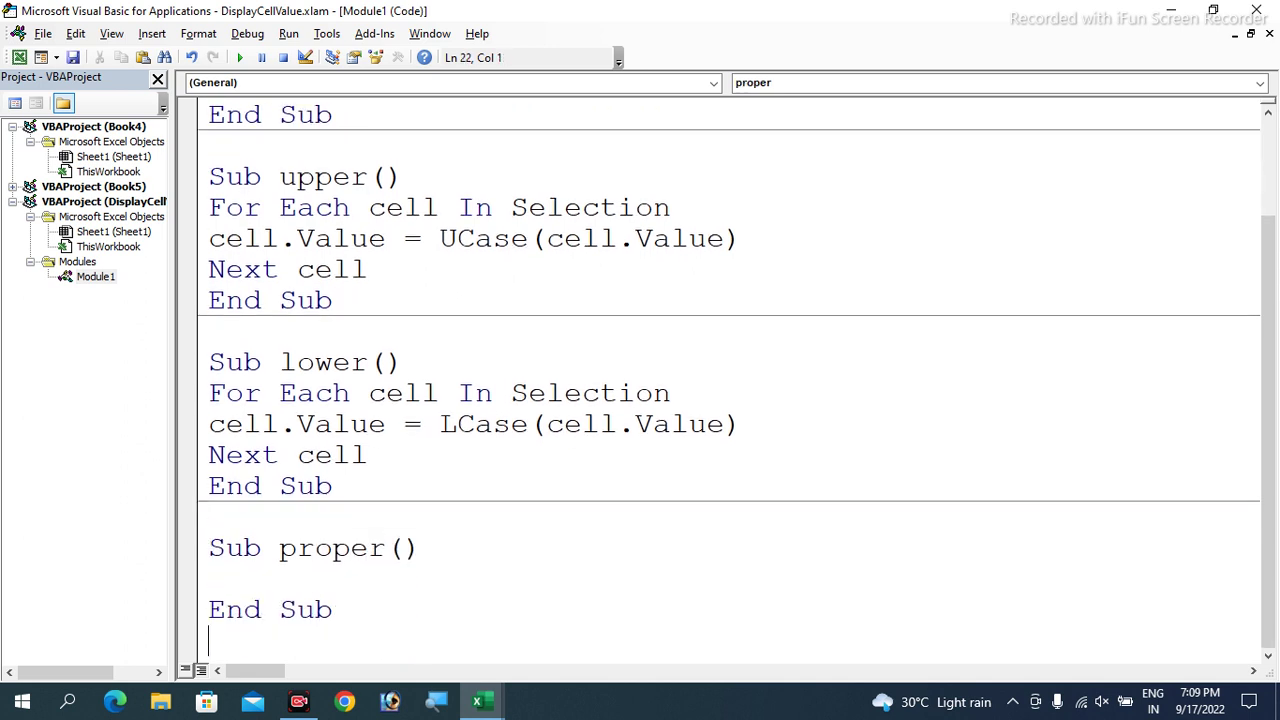
- Copy the lower macro's loop lines into the proper macro
key("Up")
key("Up")
key("Up")
key("Up")
key("Up")
key("Up")
key("Up")
key("shift+End")
key("shift+Down")
key("shift+Down")
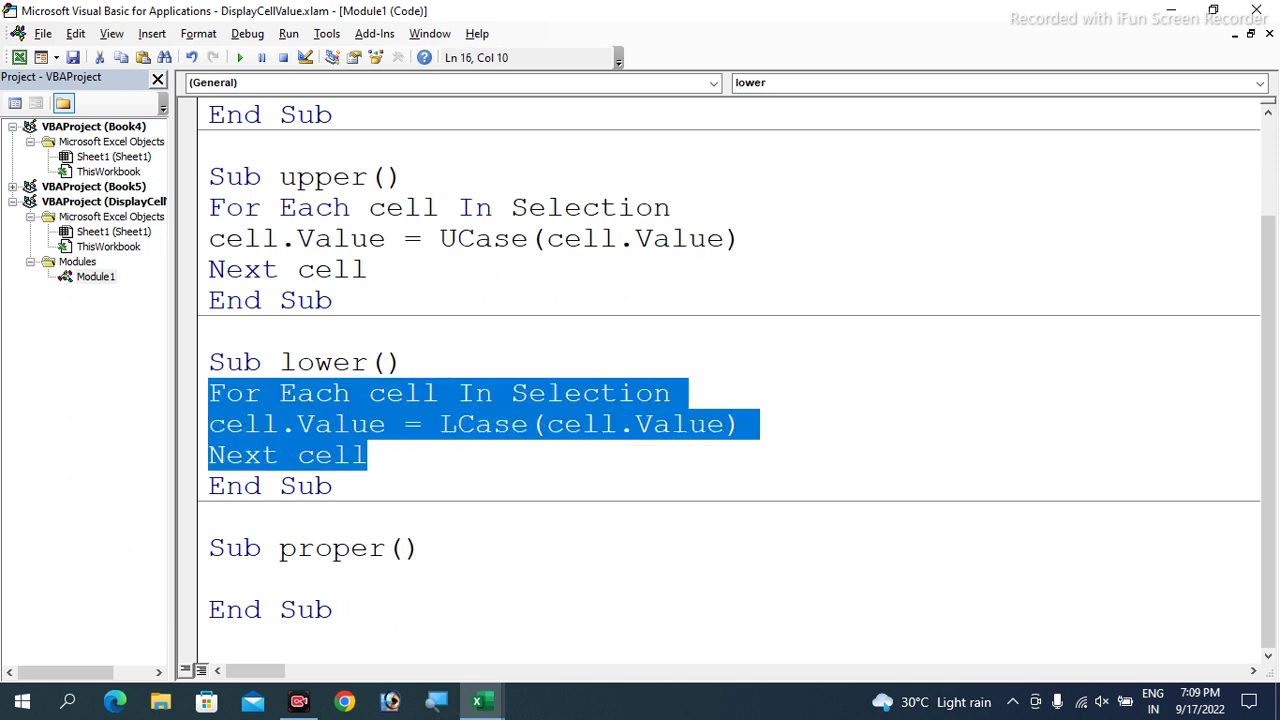
key("ctrl+c")
key("Down")
key("Down")
key("Down")
key("End")
key("Down")
key("ctrl+v")
- Replace the LCase expression with Application.WorksheetFunction.Proper(cell.value) in the proper loop
key("Down")
key("Right")
key("Right")
key("Right")
key("Right")
key("Left")
key("shift+End")
type("application.wor")
key("Down")
type(".")
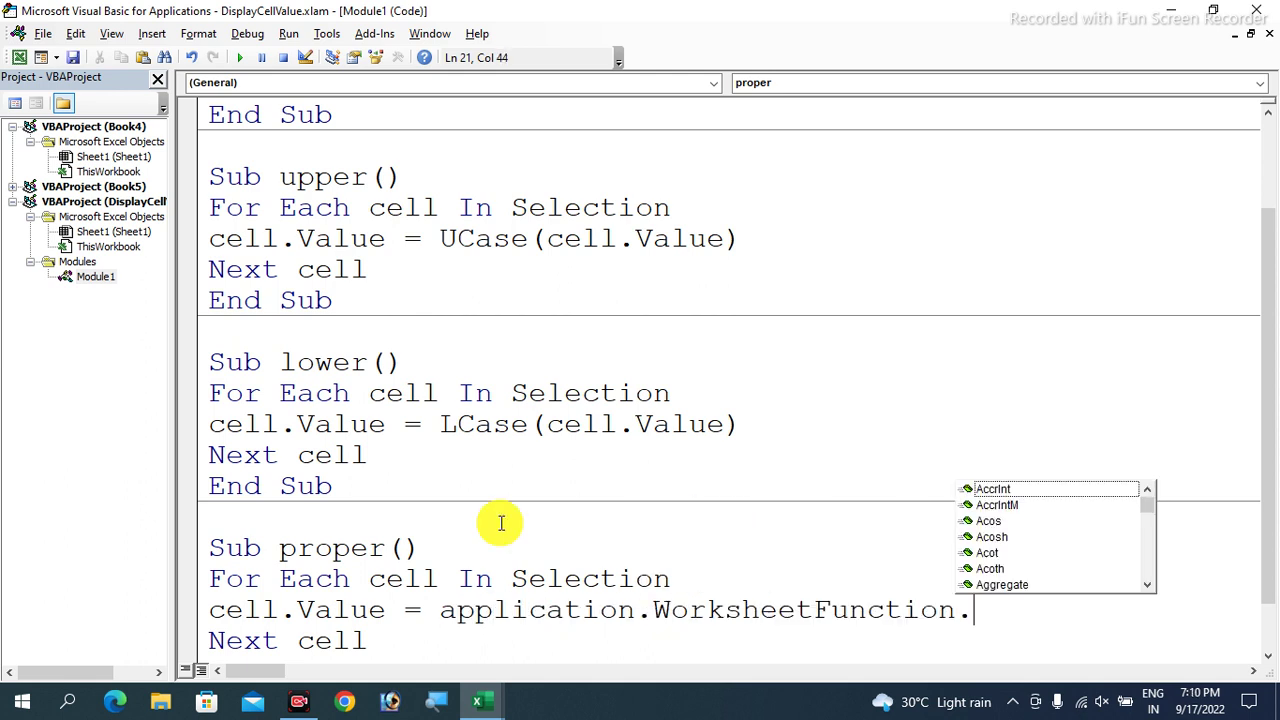
type("prop")
type("(cell.value)")
key("Down")
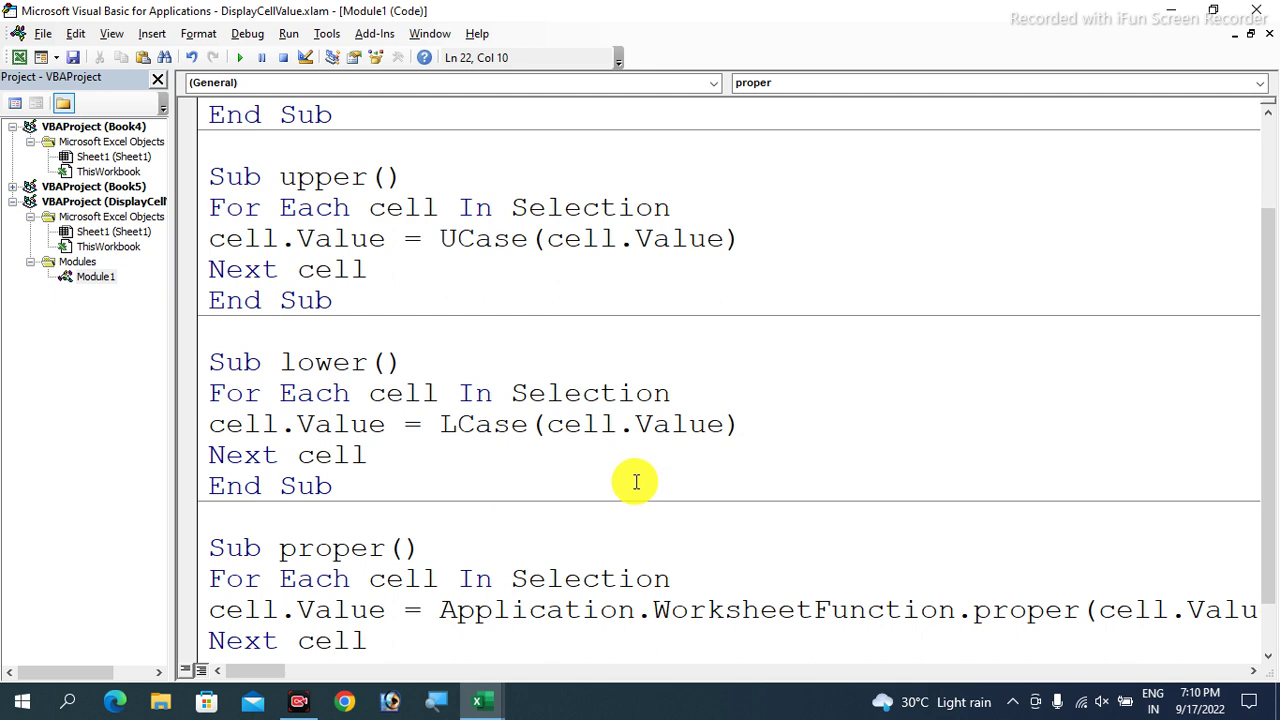
- Return to Excel's Book4 sheet and select cell E3
scroll(640, 485, "down", 1)
left_click(634, 380)
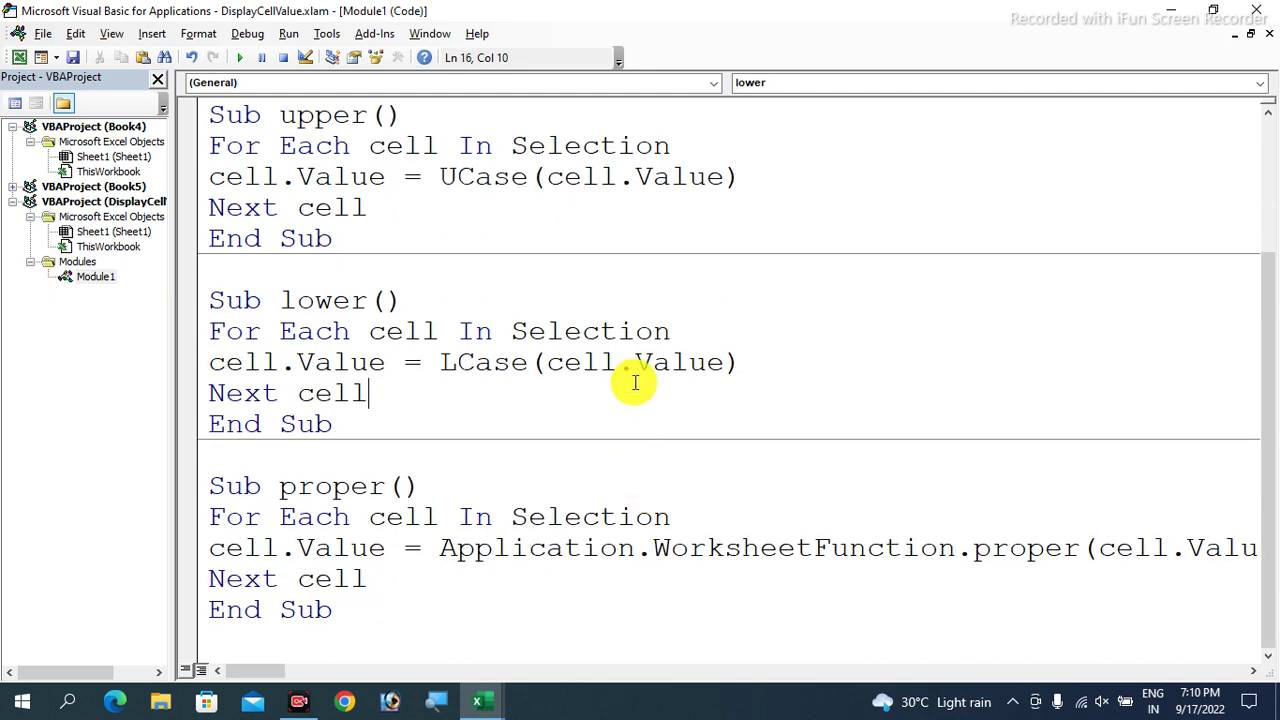
left_click(1257, 10)
left_click(625, 305)
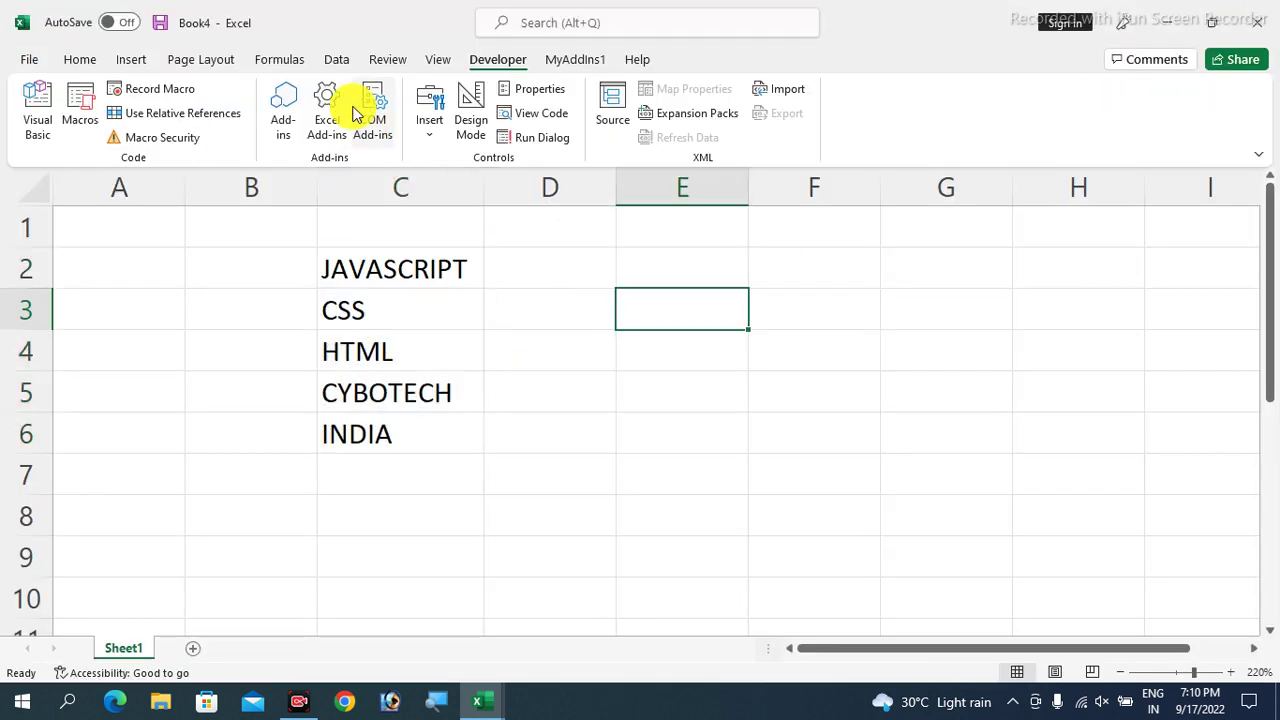
- Save the workbook as Excel Add-in (*.xlam) named 'ChangeCase and Disp' in AddIns
left_click(27, 62)
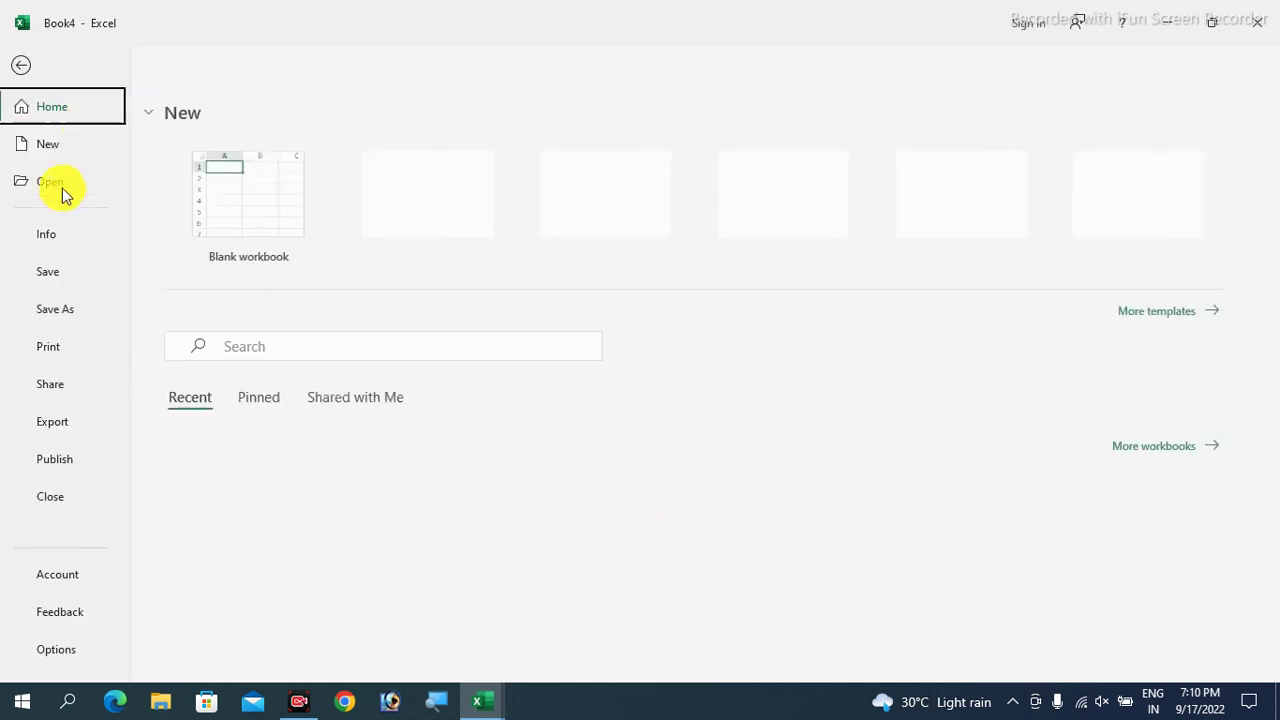
left_click(60, 309)
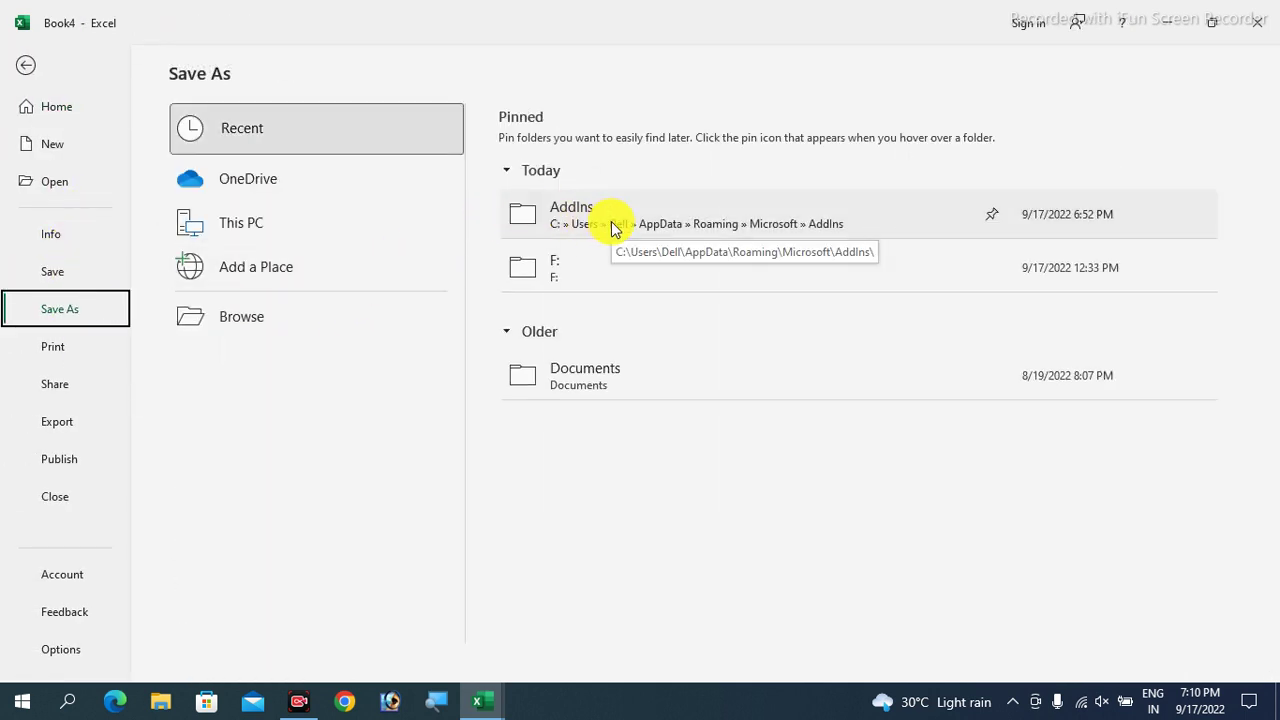
left_click(595, 378)
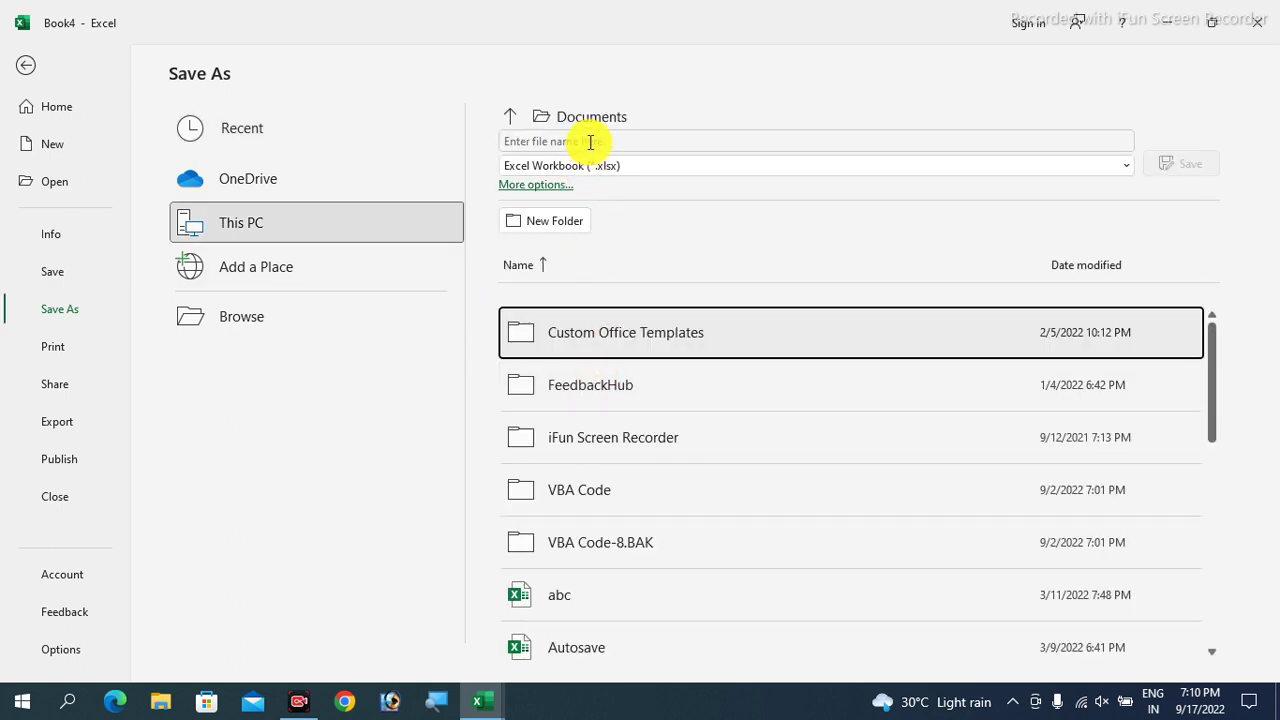
left_click(590, 142)
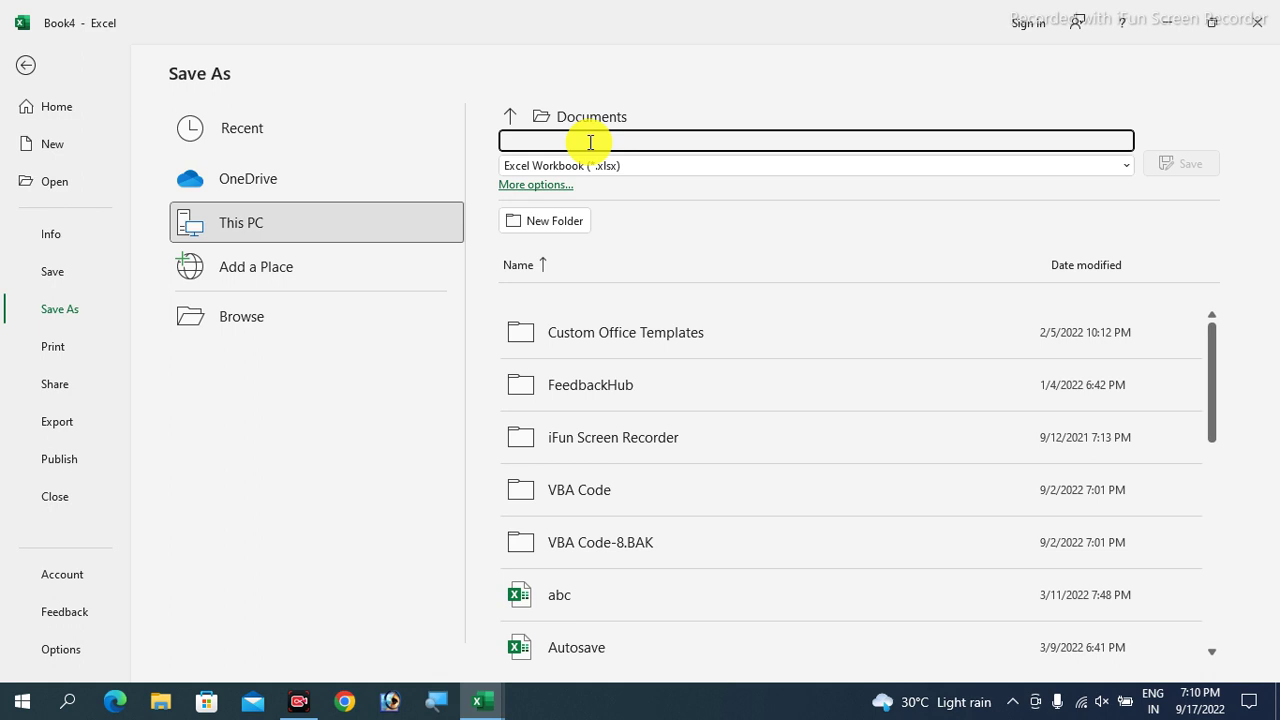
type("ChangeCase and Disp")
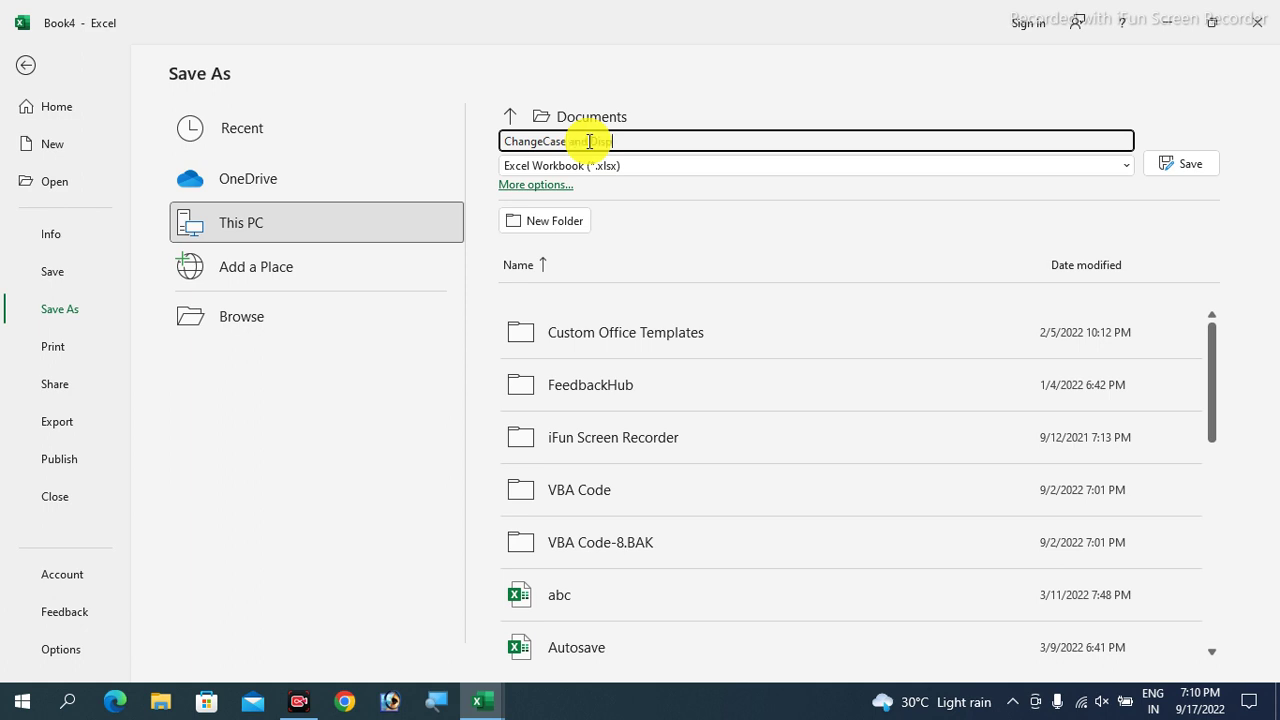
left_click(1123, 164)
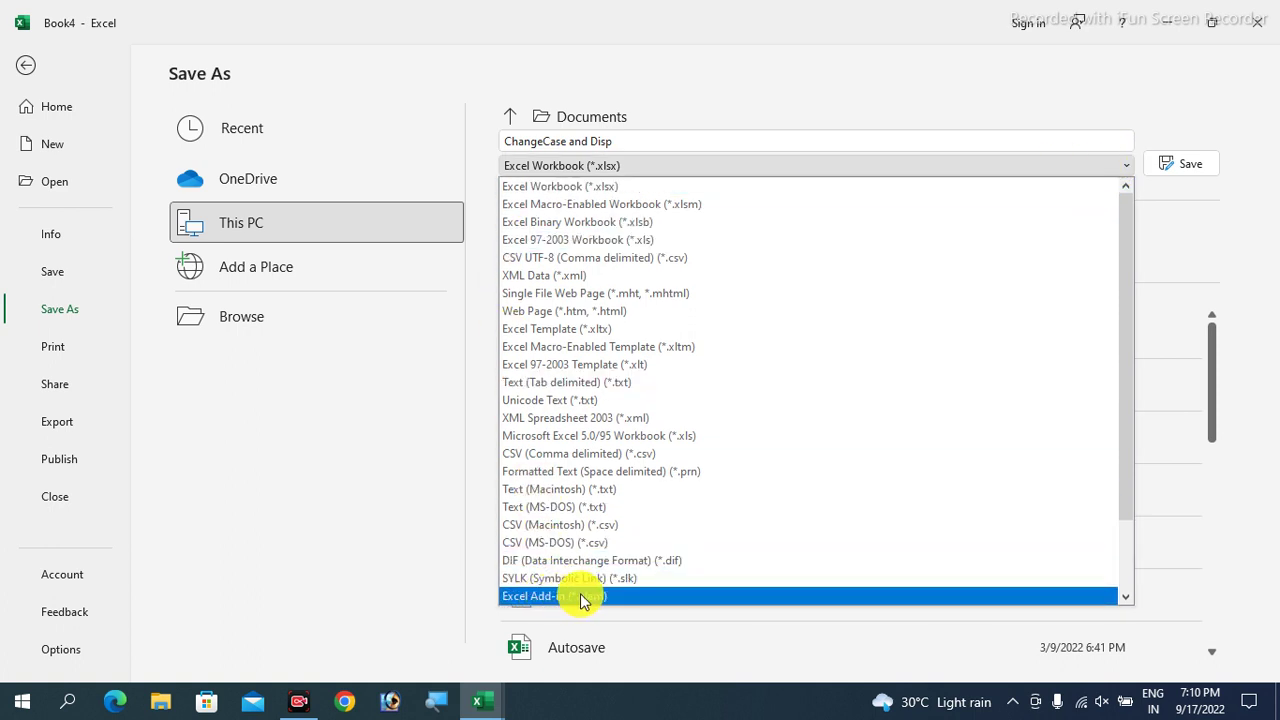
left_click(584, 597)
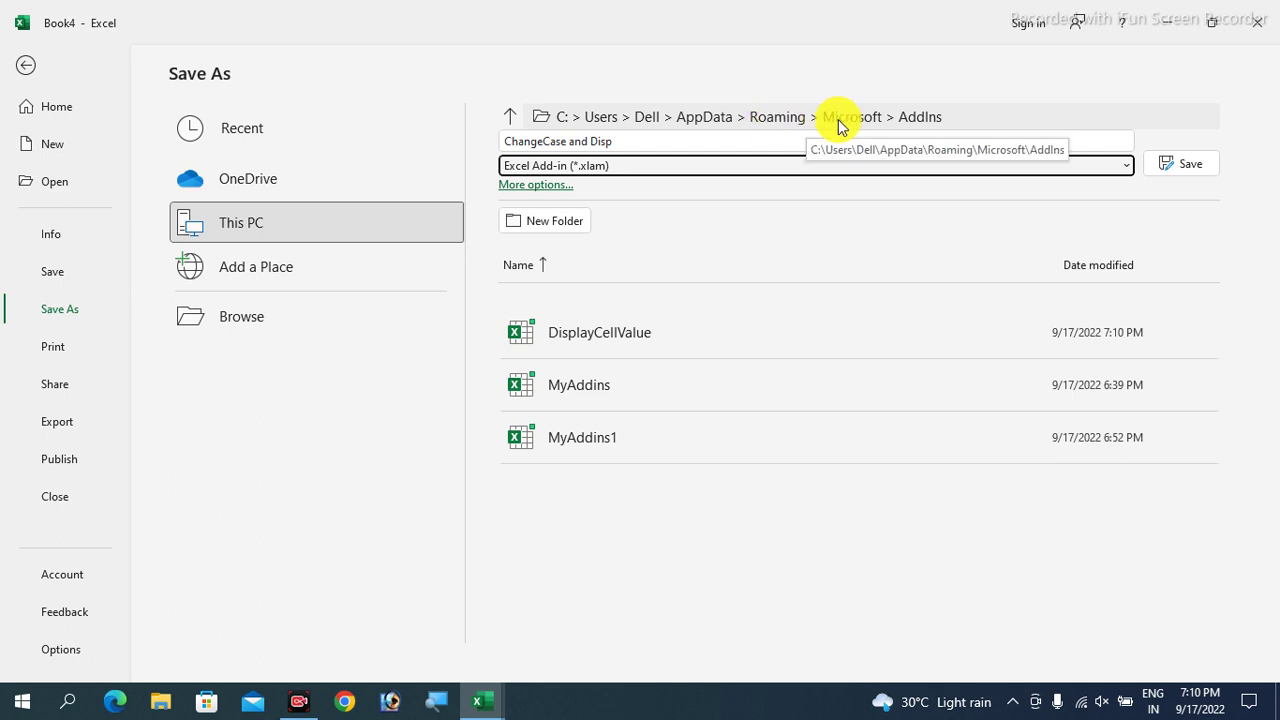
left_click(1195, 162)
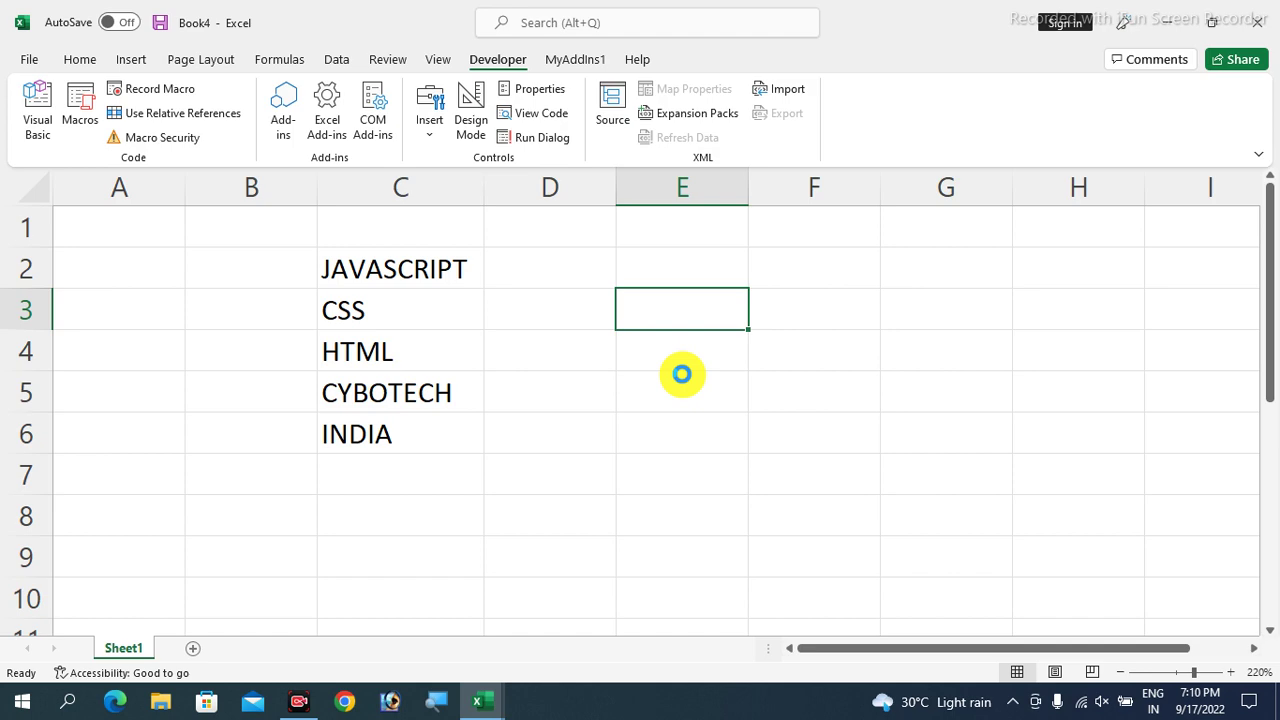
- Create new workbook Book6 and confirm its MyAddIns1 tab still shows the four macro buttons
key("ctrl+n")
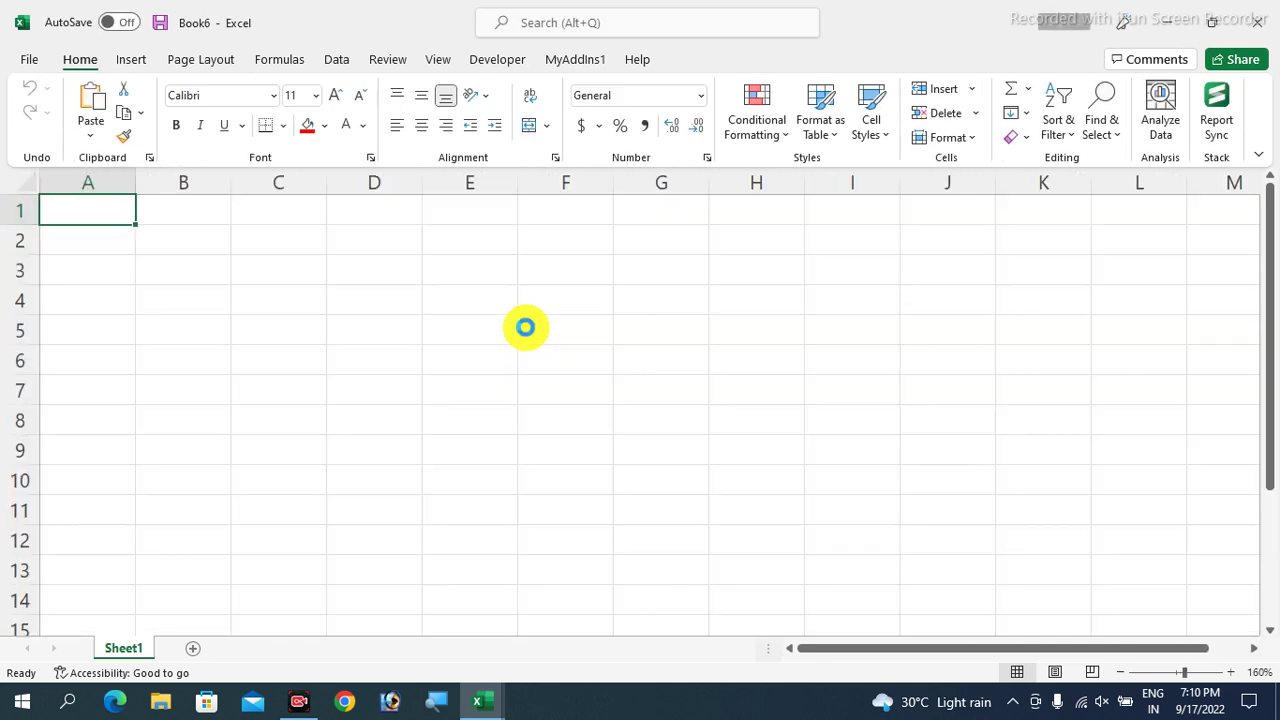
scroll(525, 327, "up", 4)
scroll(523, 326, "up", 2)
left_click(509, 280)
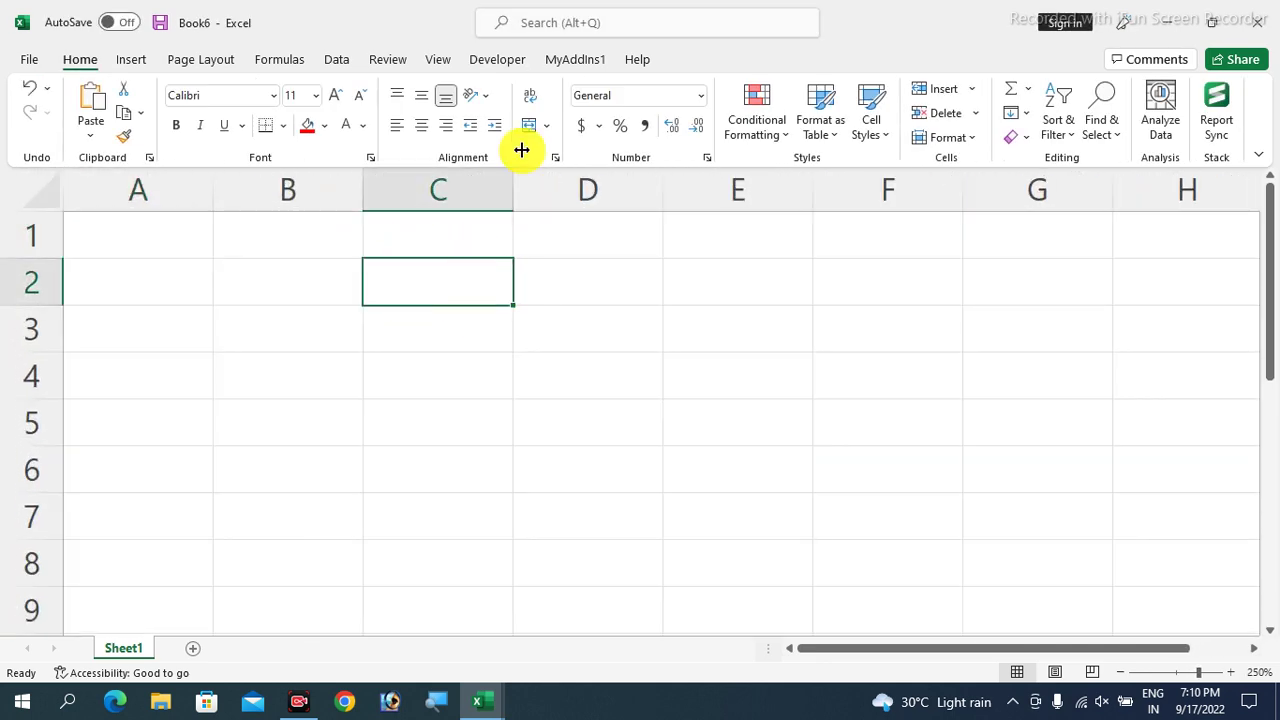
left_click(580, 60)
left_click(153, 237)
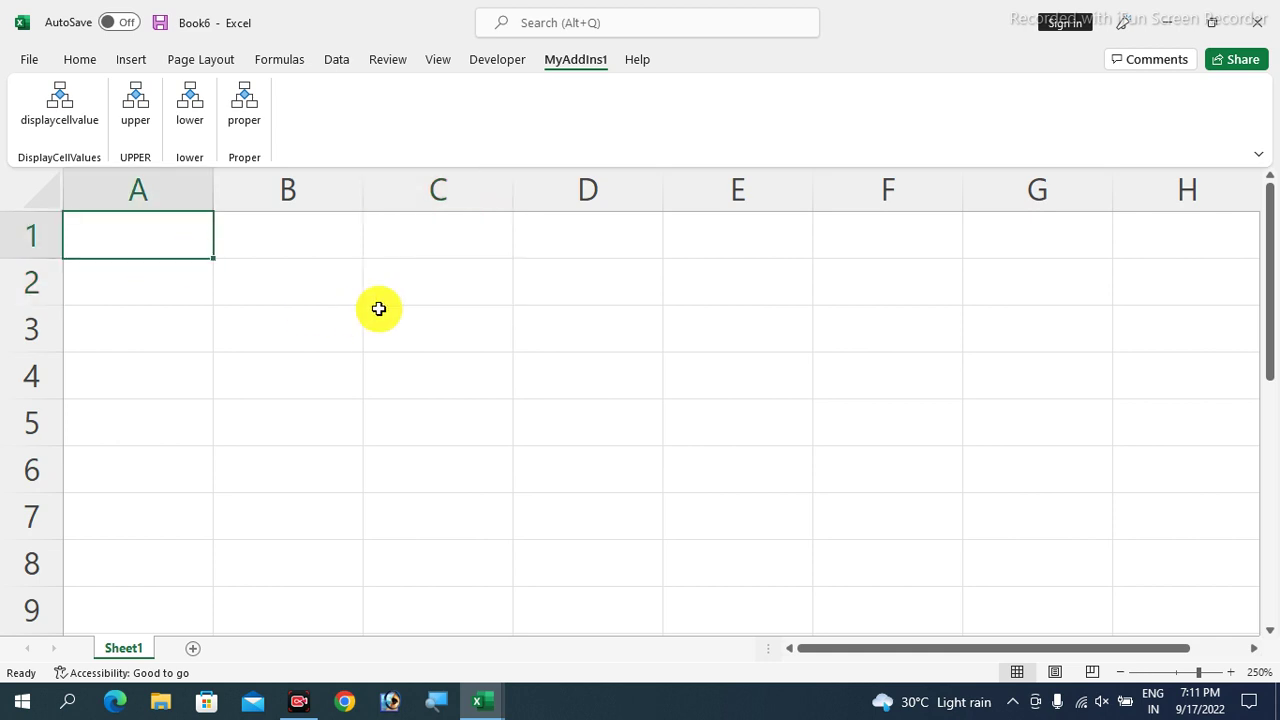
scroll(379, 309, "down", 1)
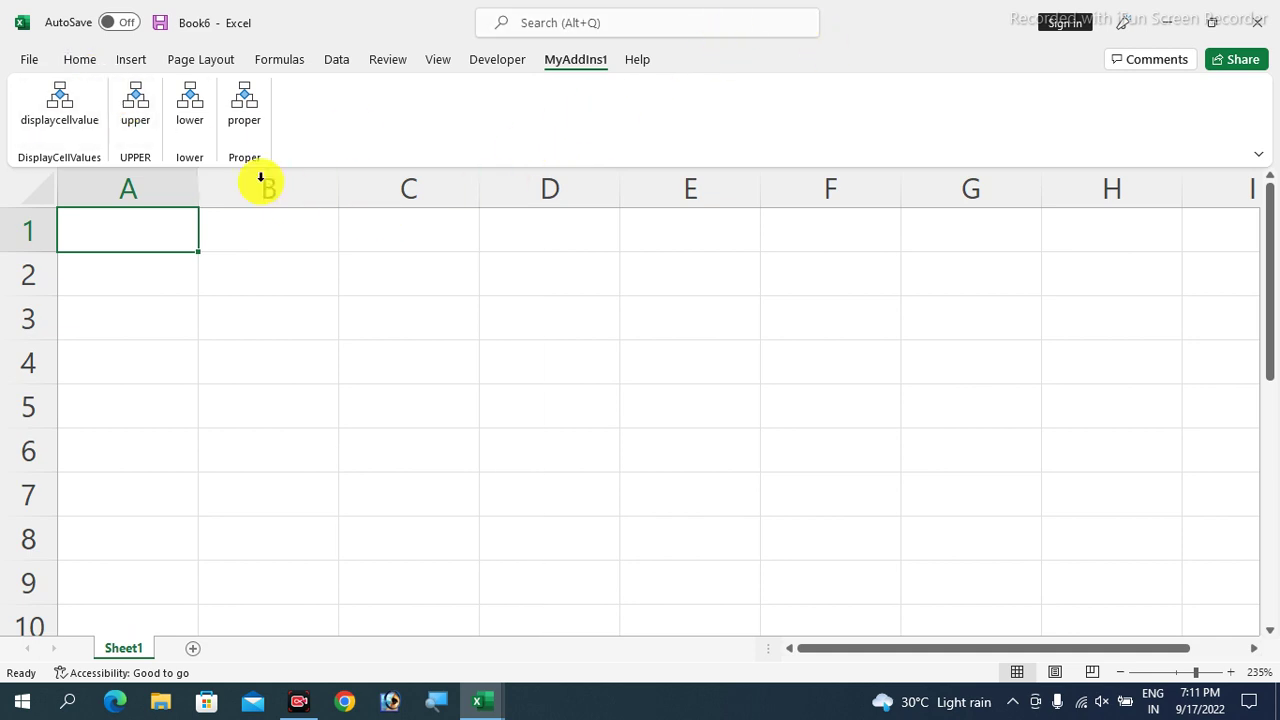
left_click(80, 59)
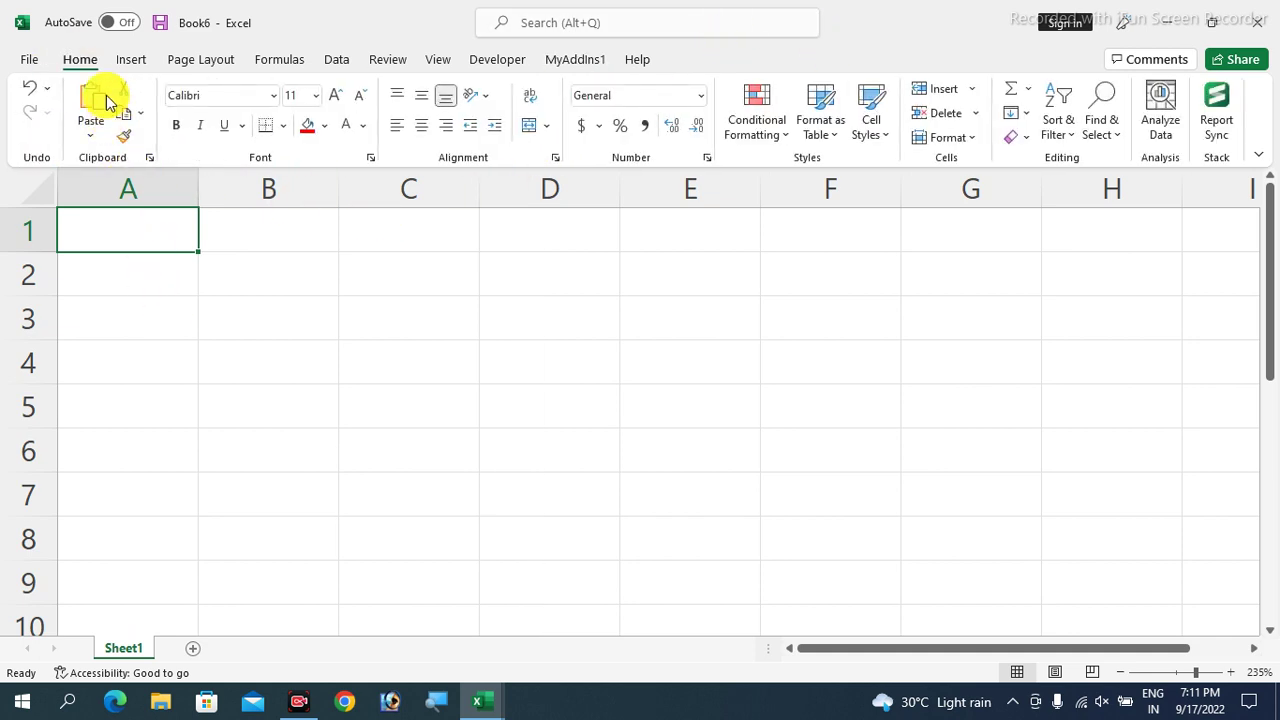
left_click(31, 62)
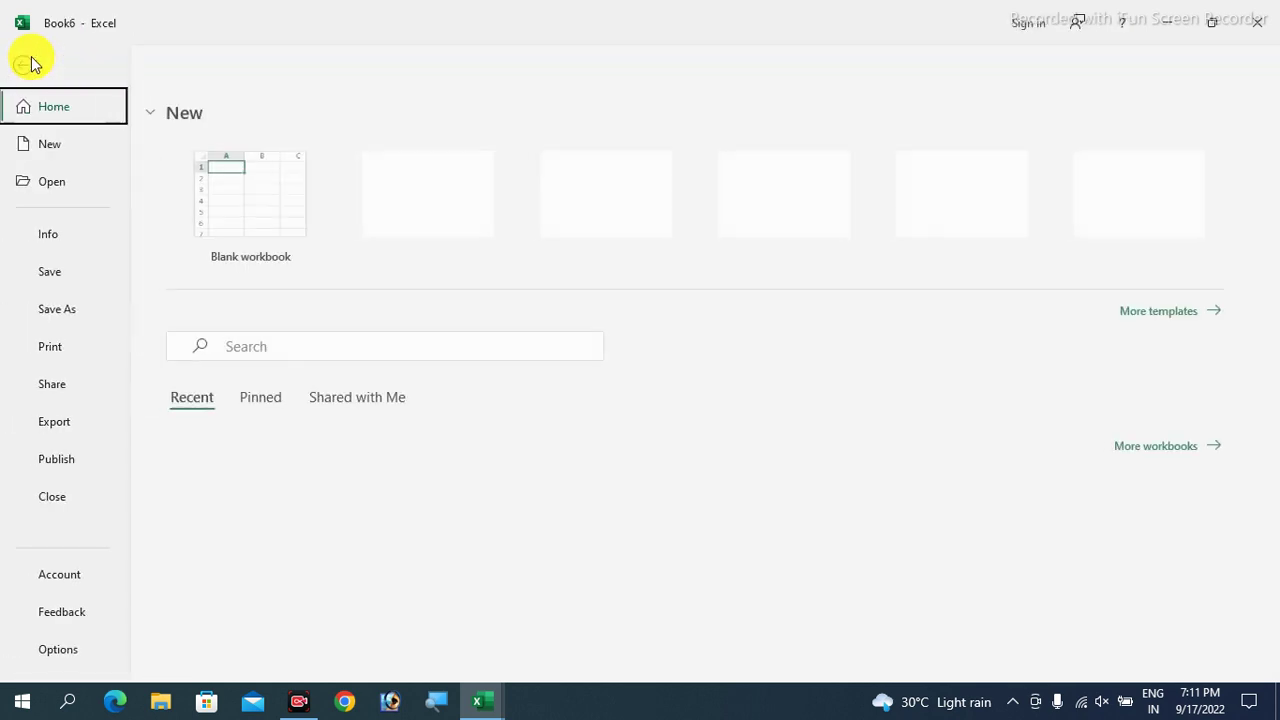
- Add a new custom ribbon tab in Excel Options and rename it My Options
left_click(77, 654)
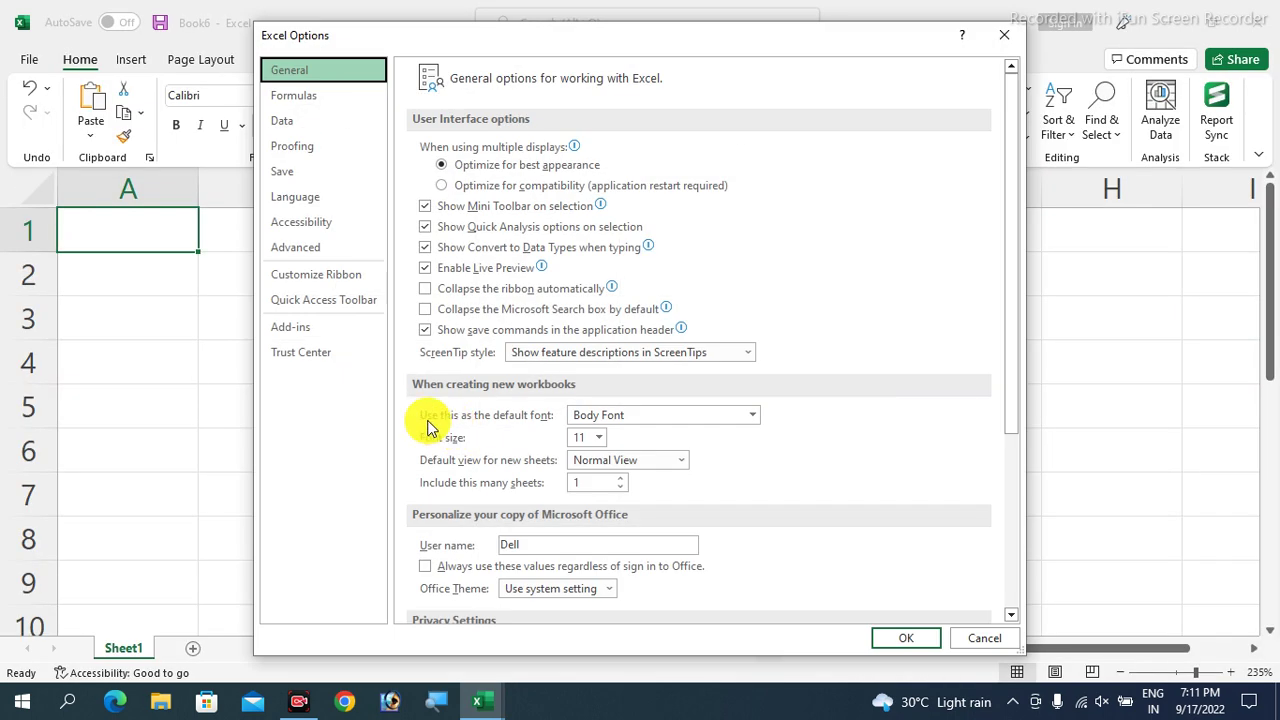
left_click(313, 276)
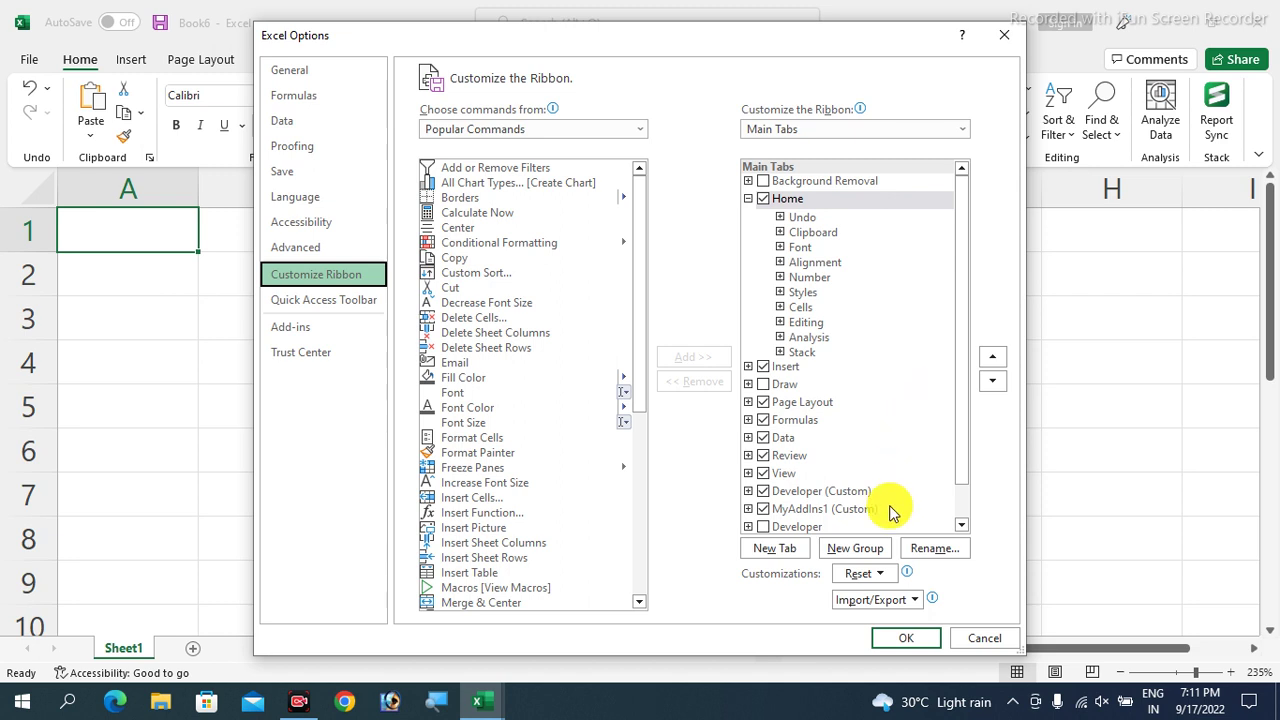
left_click(790, 552)
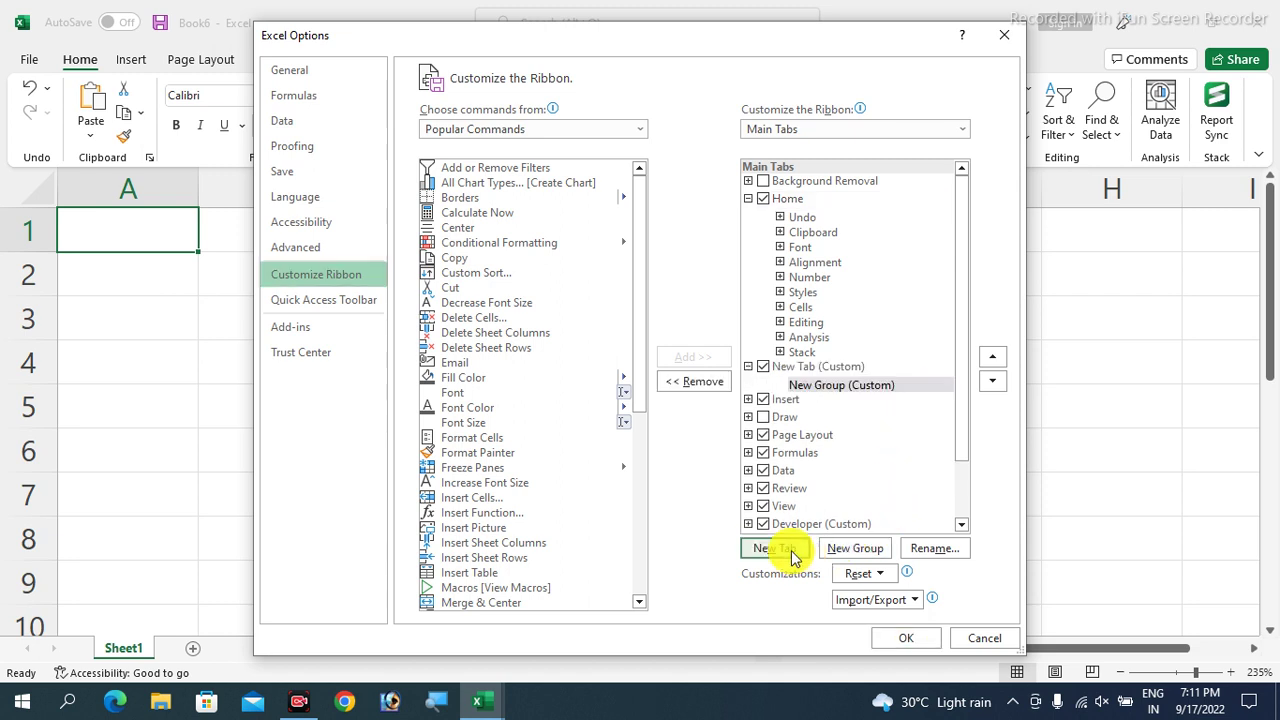
left_click(813, 371)
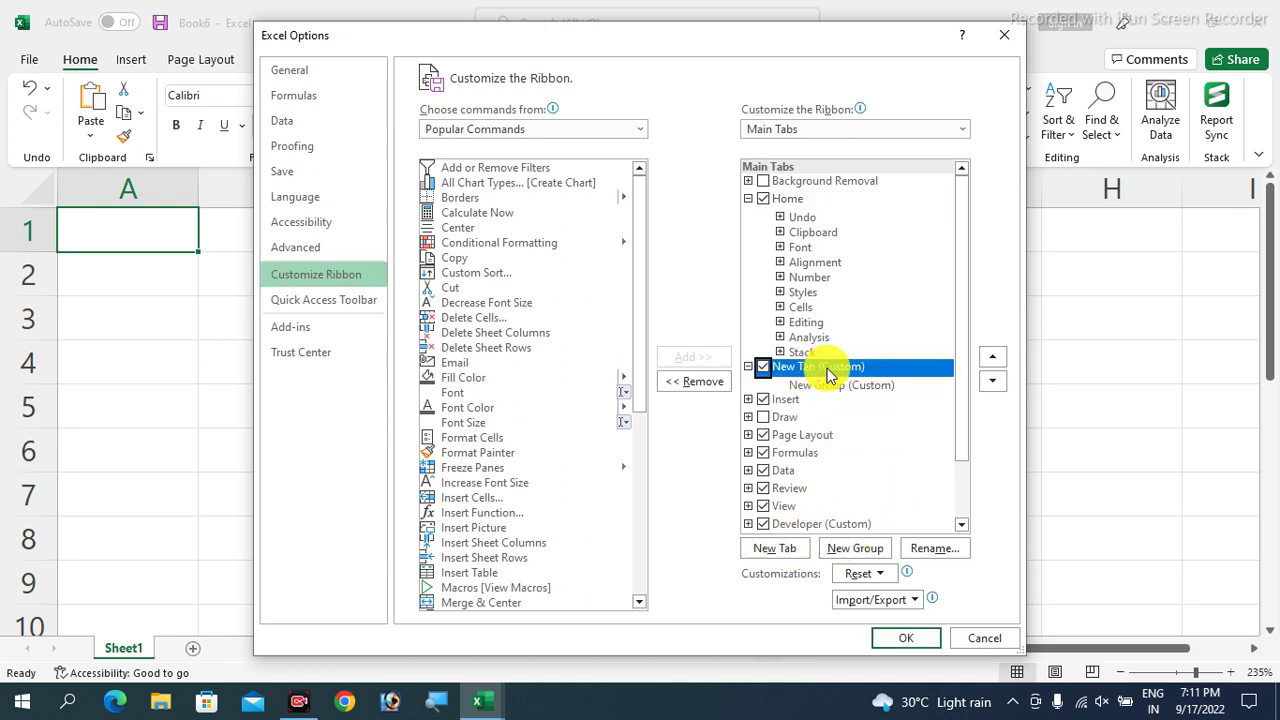
right_click(813, 371)
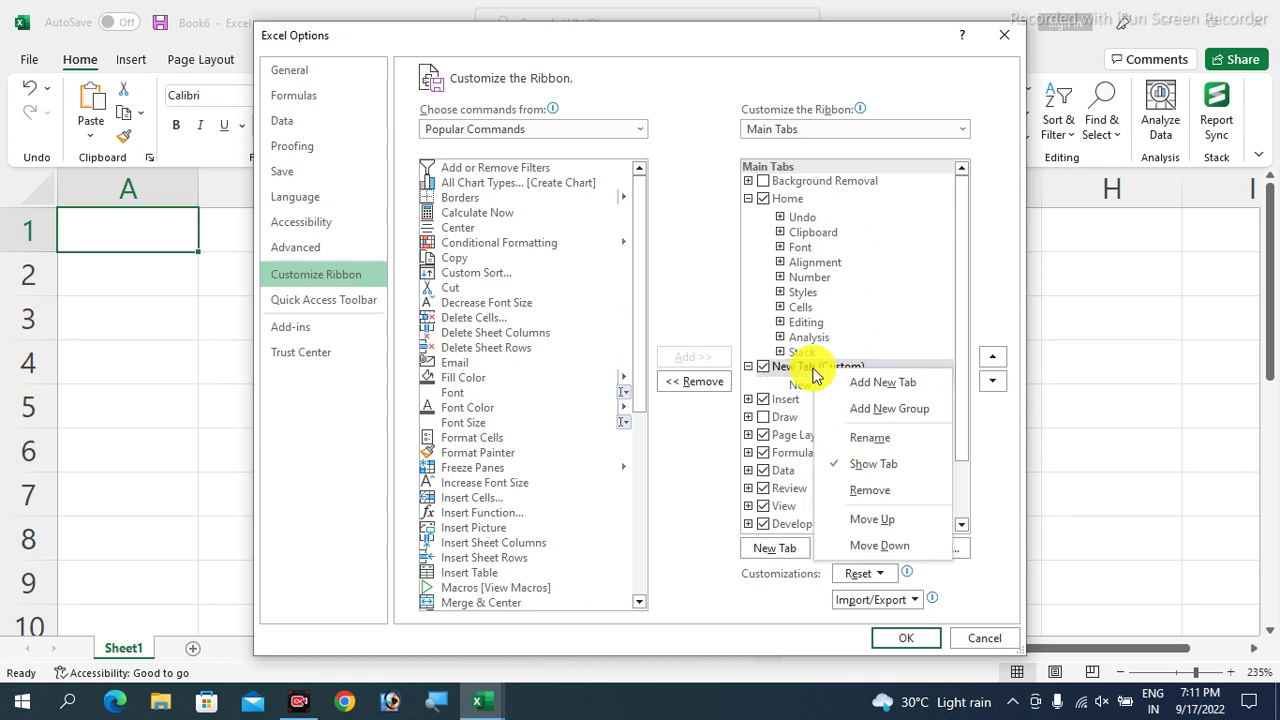
left_click(864, 436)
type("My Options")
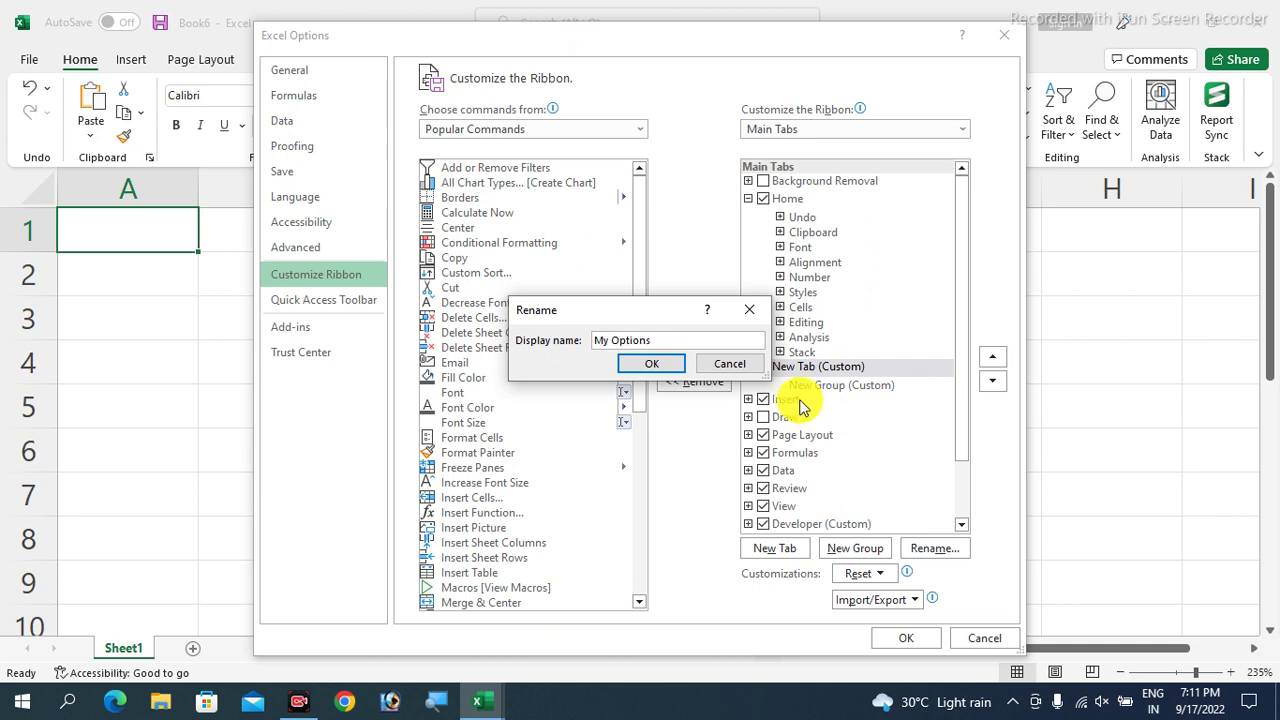
left_click(655, 370)
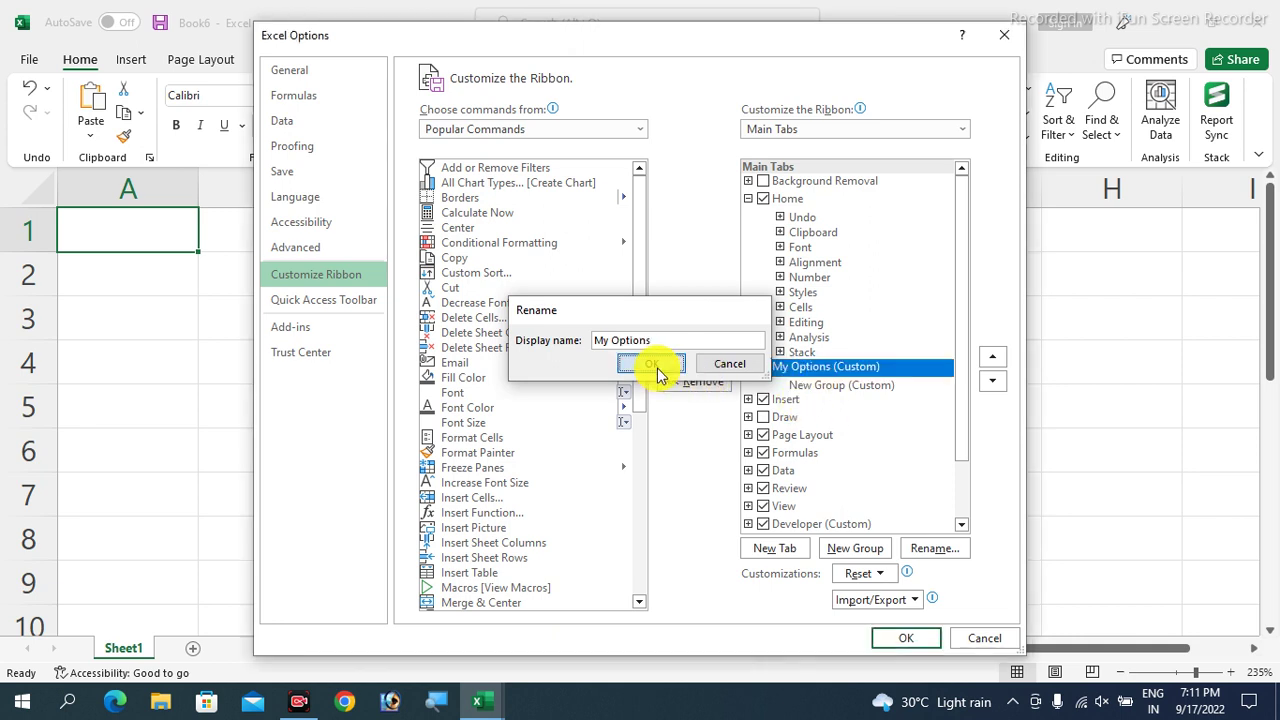
- Rename the tab's new group to Display and give it an icon
left_click(831, 389)
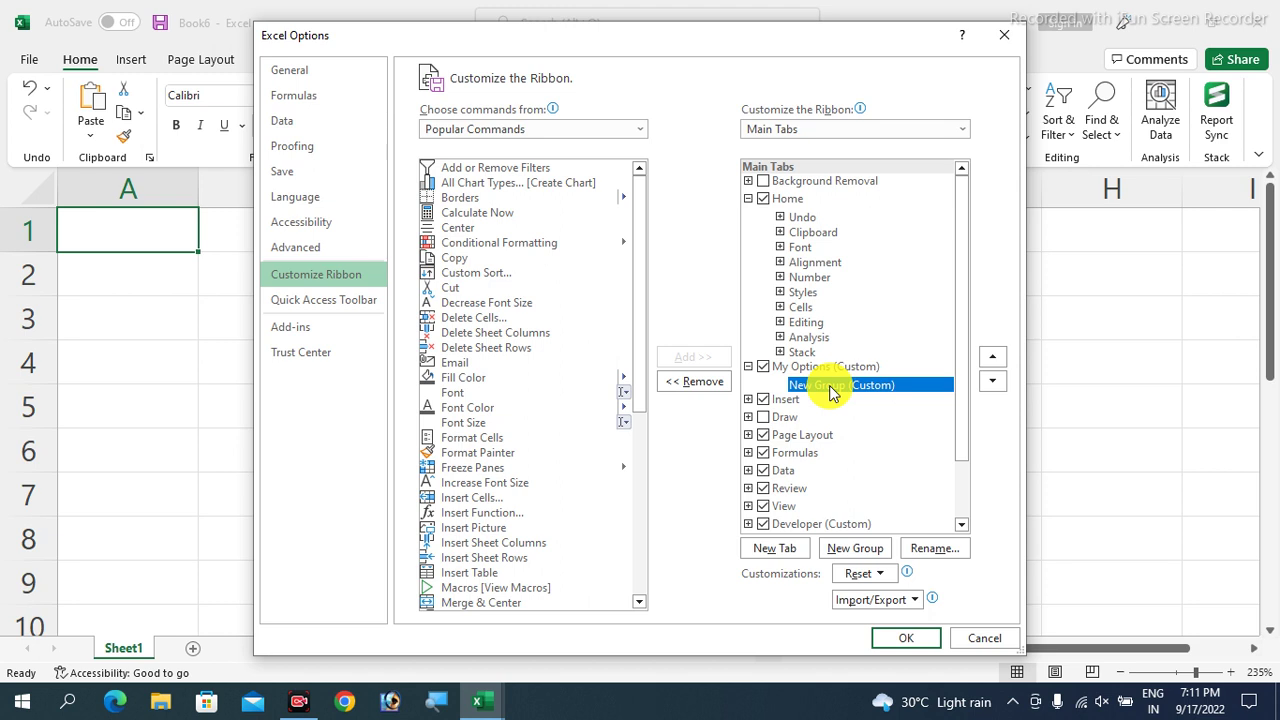
right_click(831, 389)
left_click(870, 452)
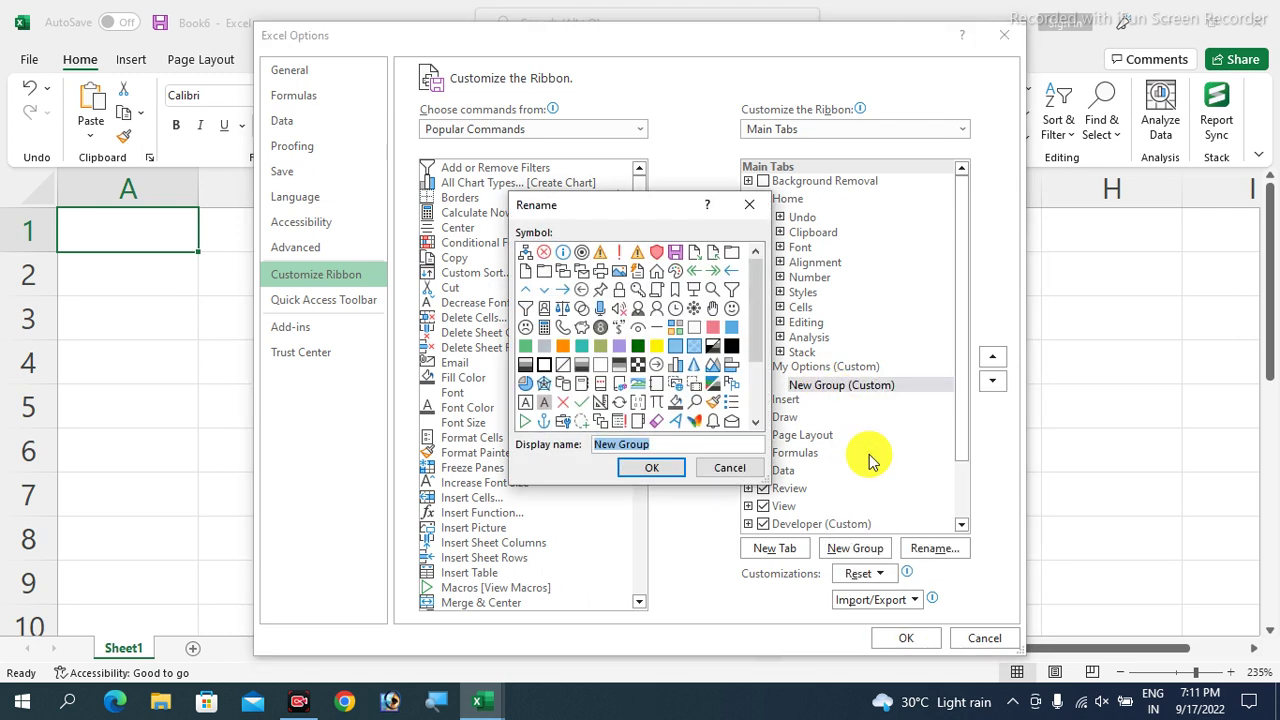
type("d")
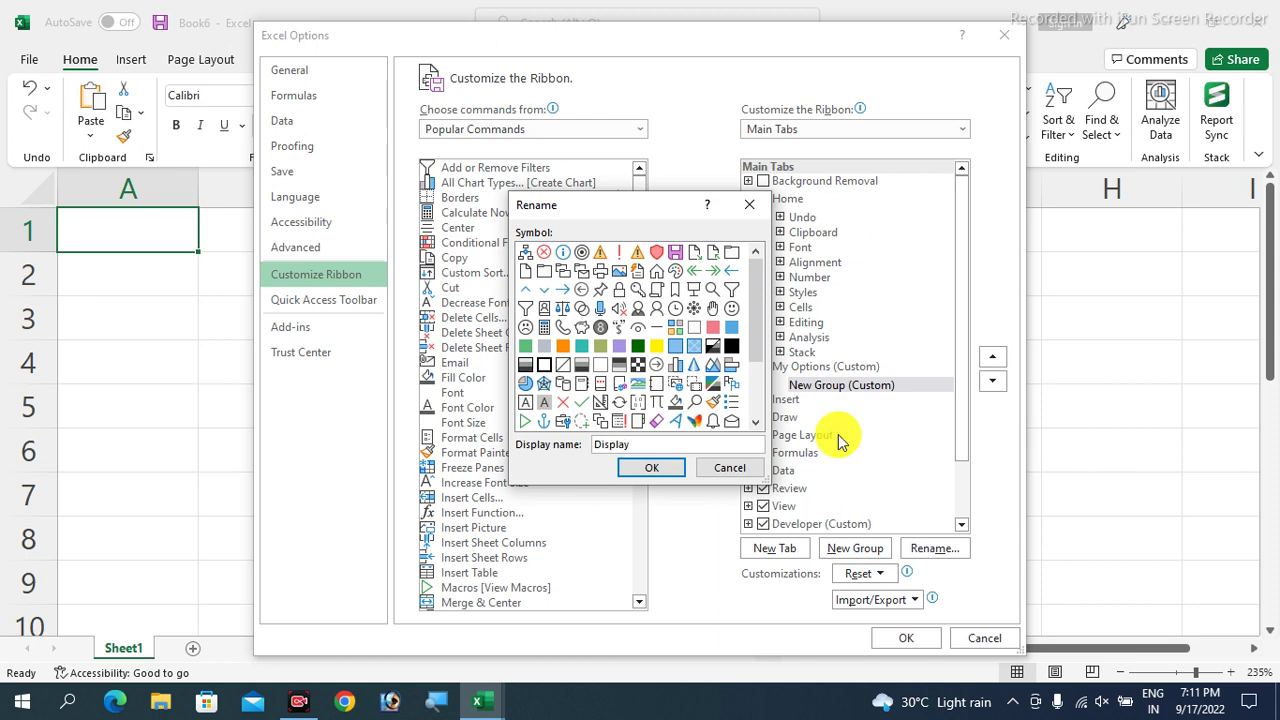
left_click(603, 312)
left_click(638, 472)
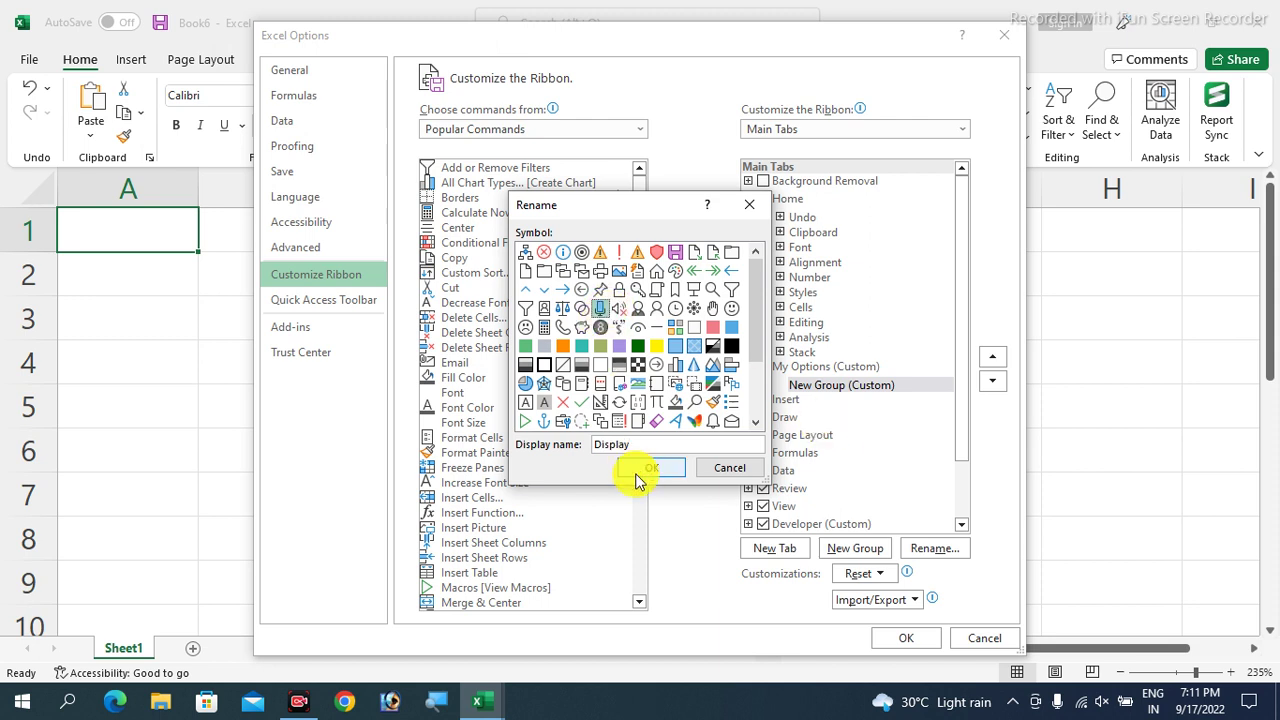
left_click(830, 388)
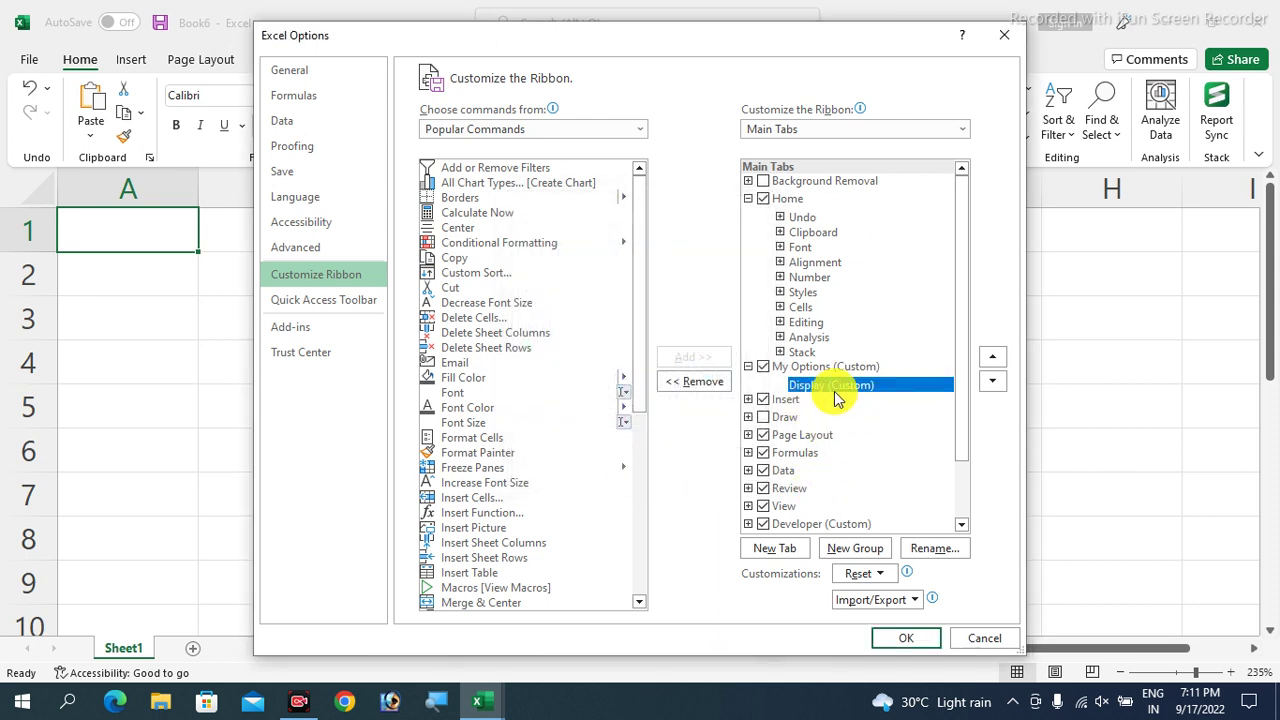
- Add two more groups to My Options, named UPPER (with an icon) and lower
left_click(855, 548)
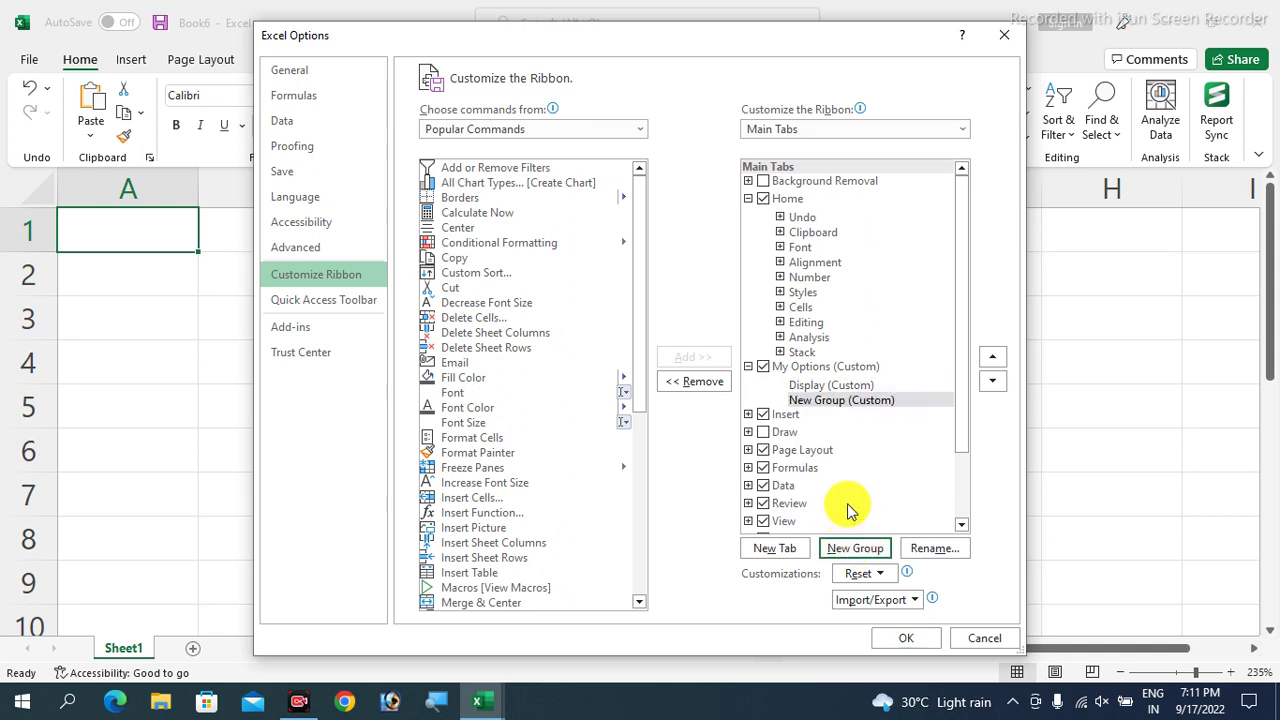
right_click(860, 405)
left_click(910, 465)
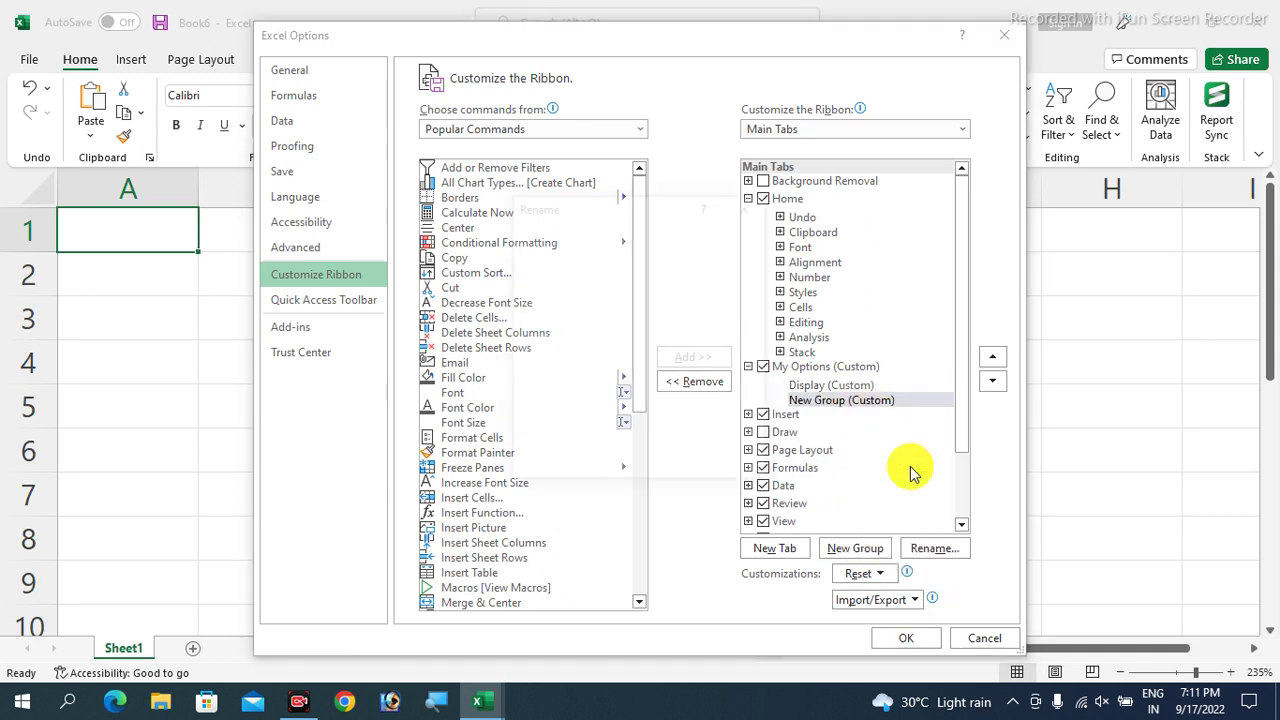
type("UPPER")
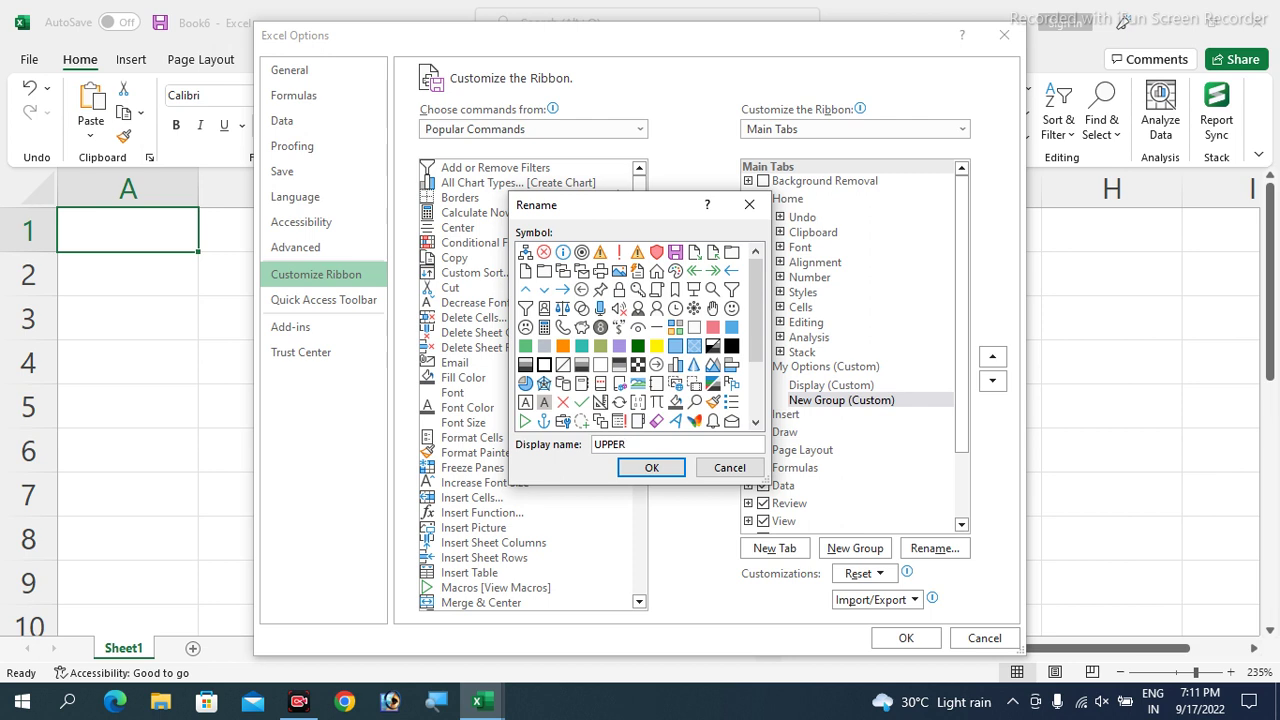
left_click(600, 383)
left_click(648, 476)
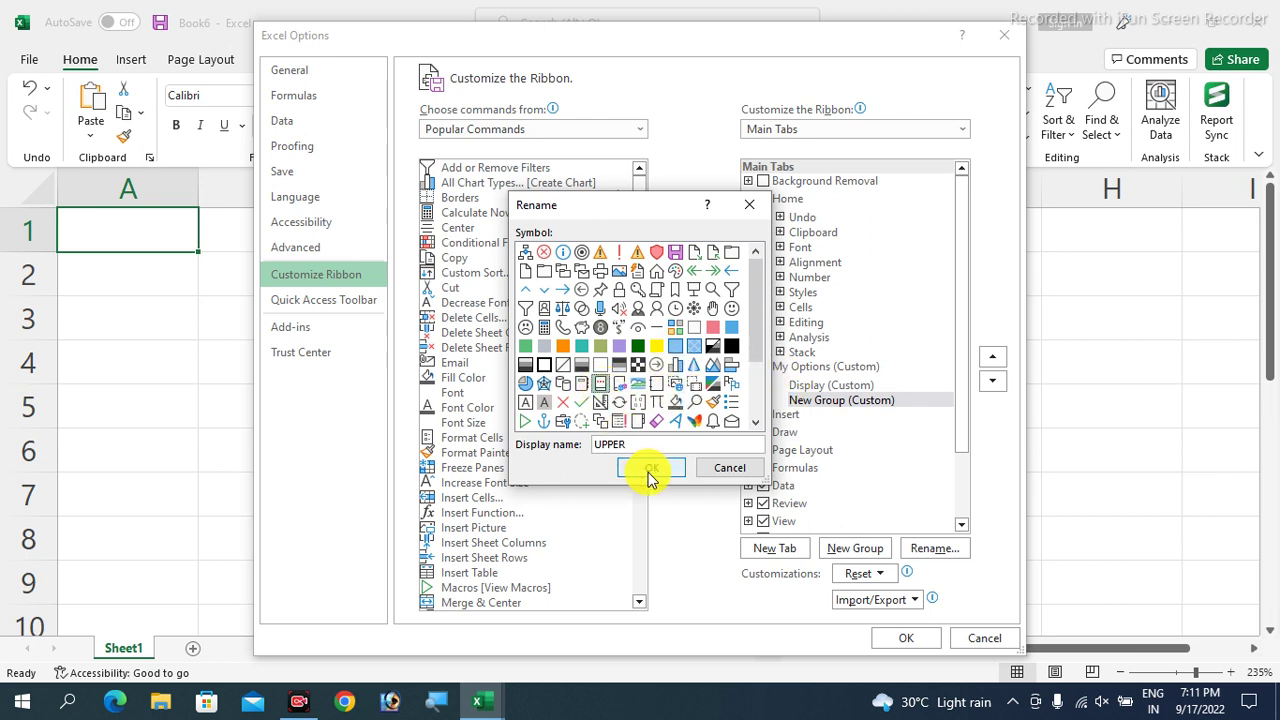
left_click(857, 552)
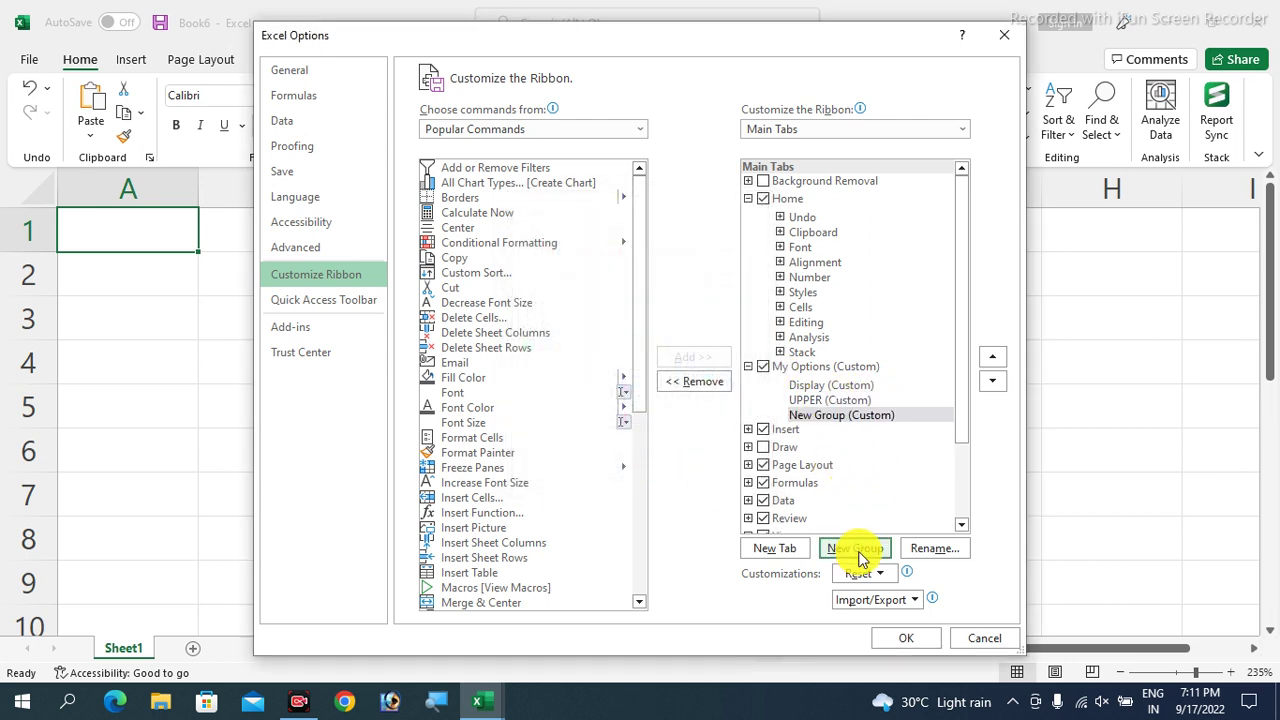
right_click(845, 420)
left_click(891, 483)
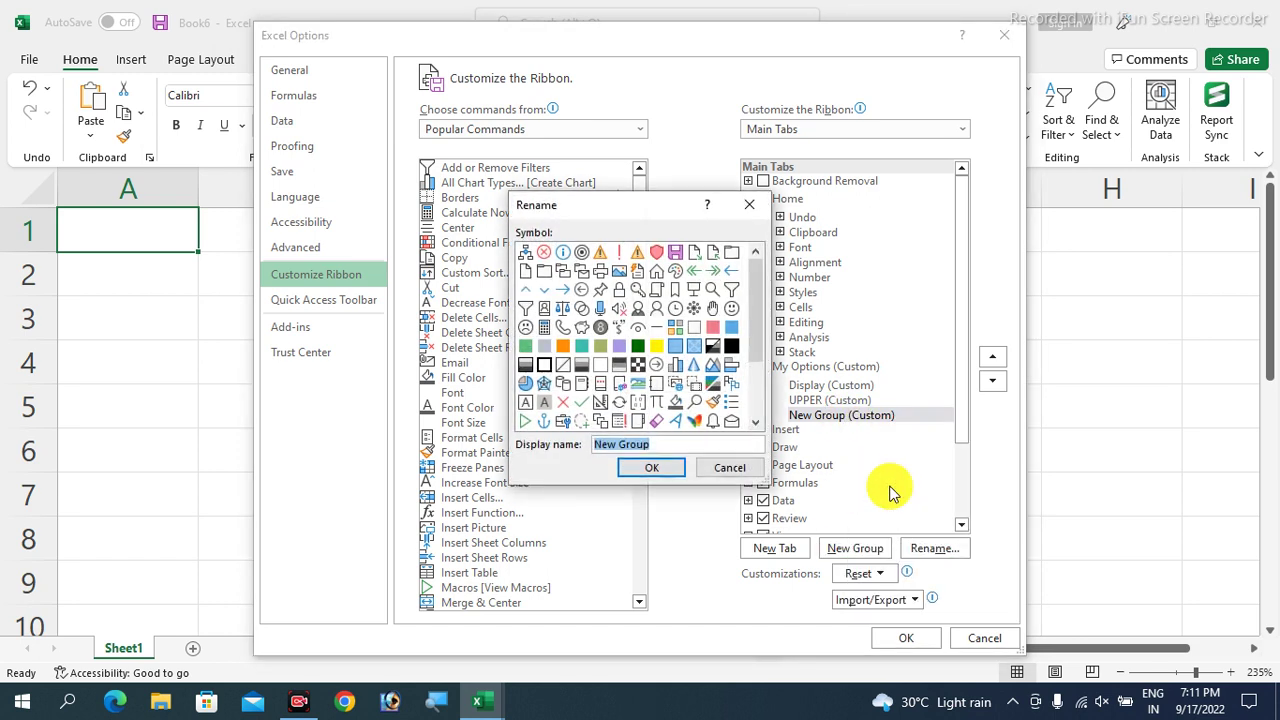
type("lower")
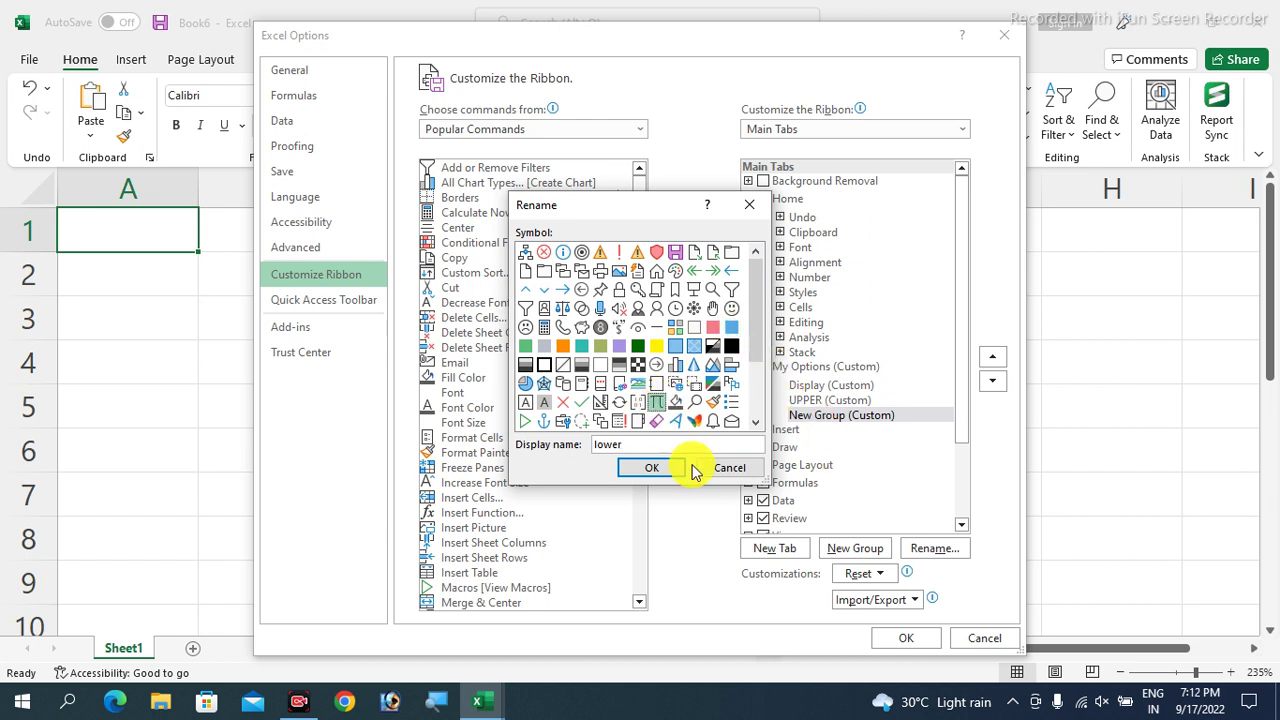
left_click(657, 468)
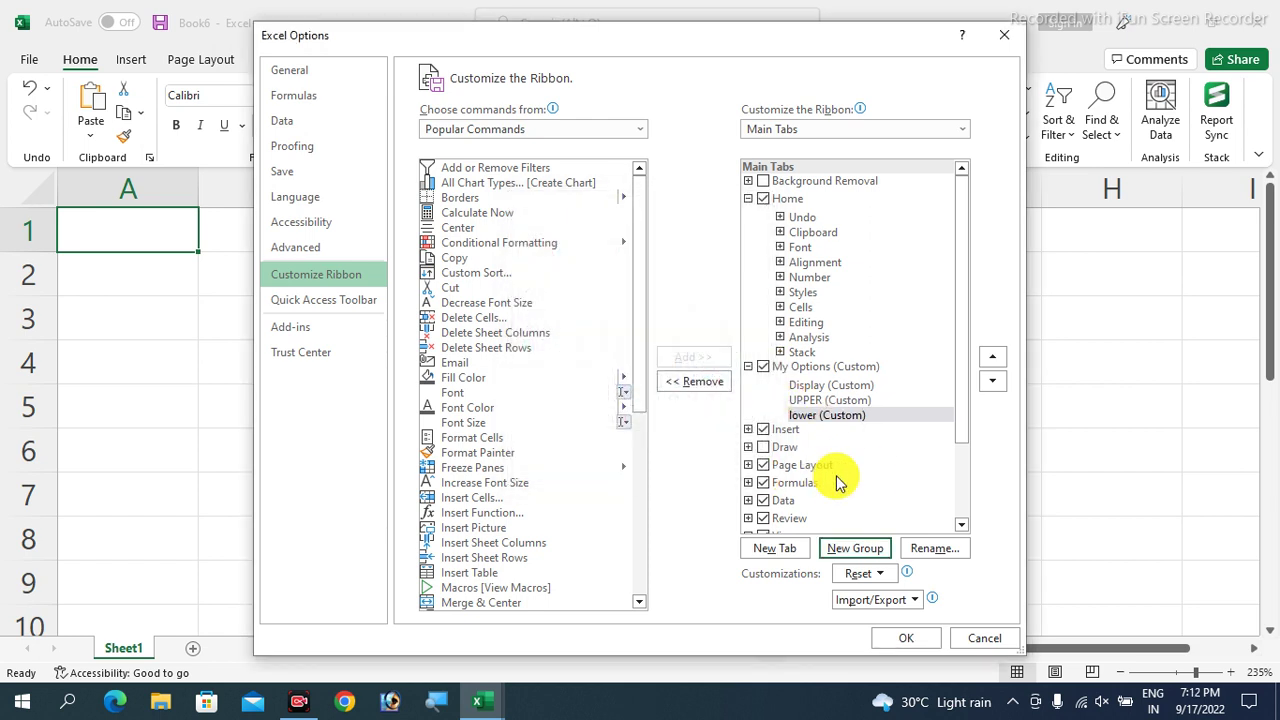
- Add a fourth group named Proper with a magnifier symbol
left_click(856, 550)
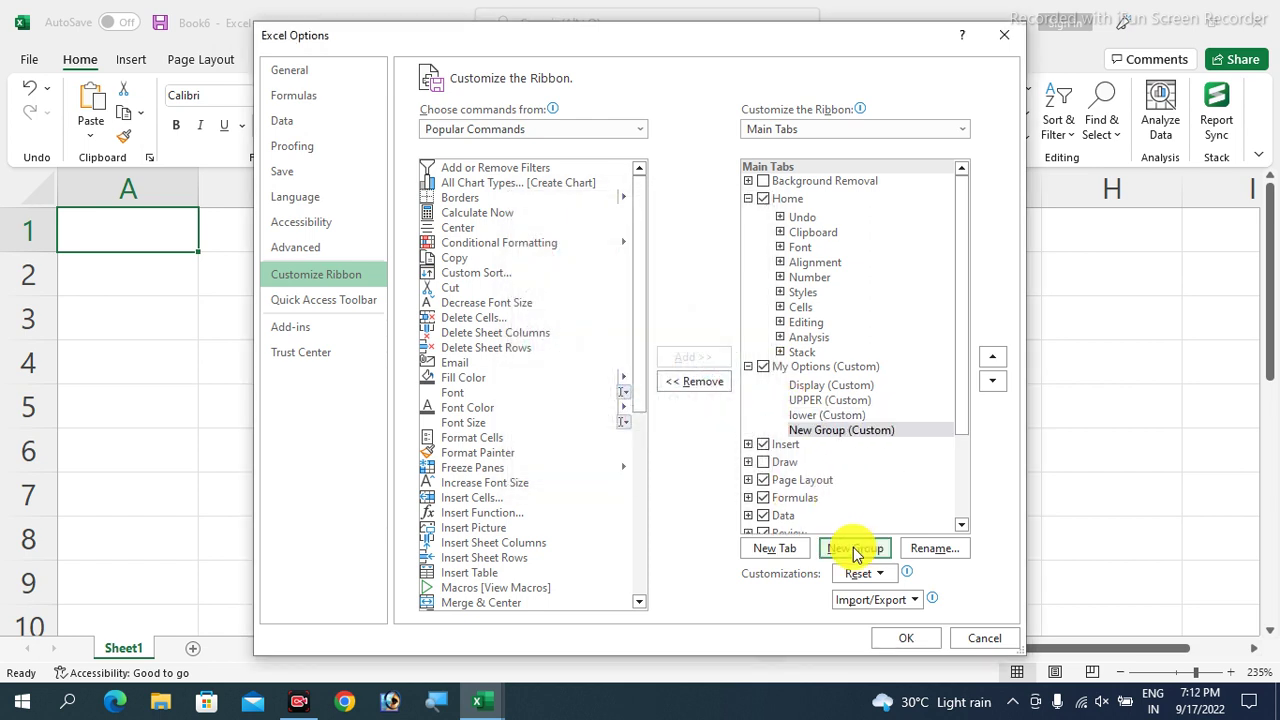
right_click(846, 437)
left_click(894, 499)
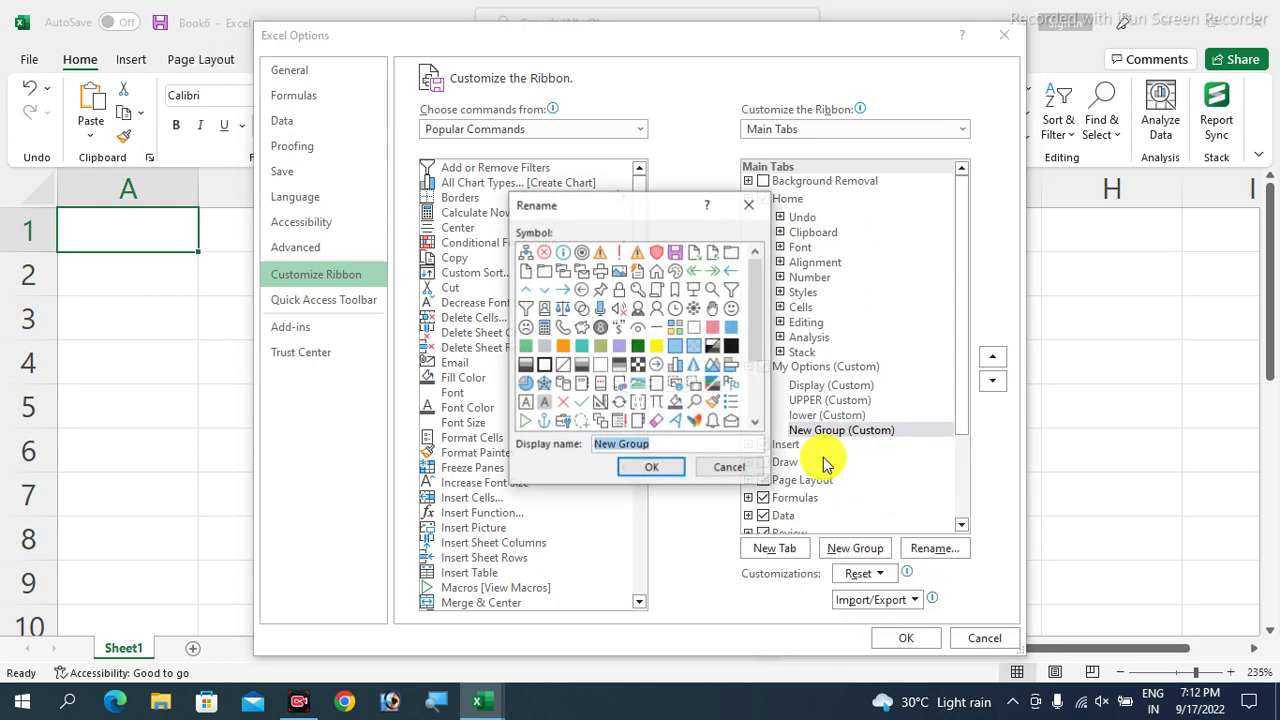
type("Proper")
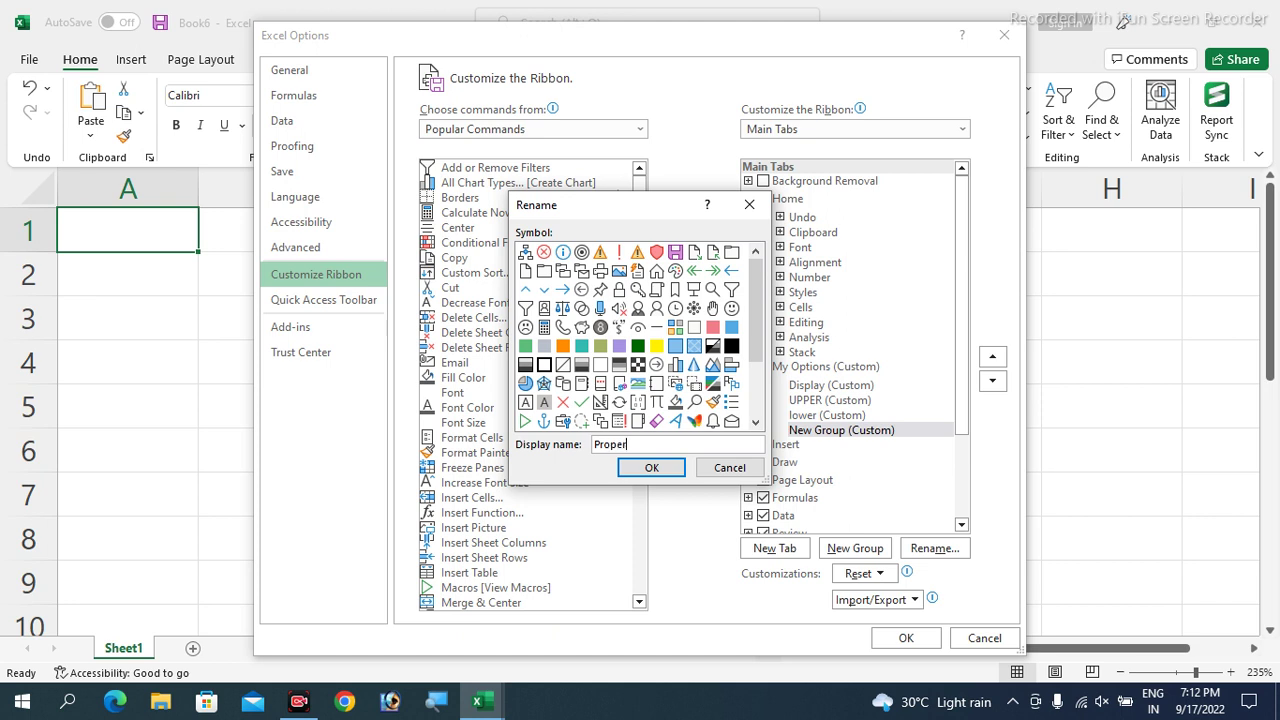
left_click(637, 289)
left_click(637, 470)
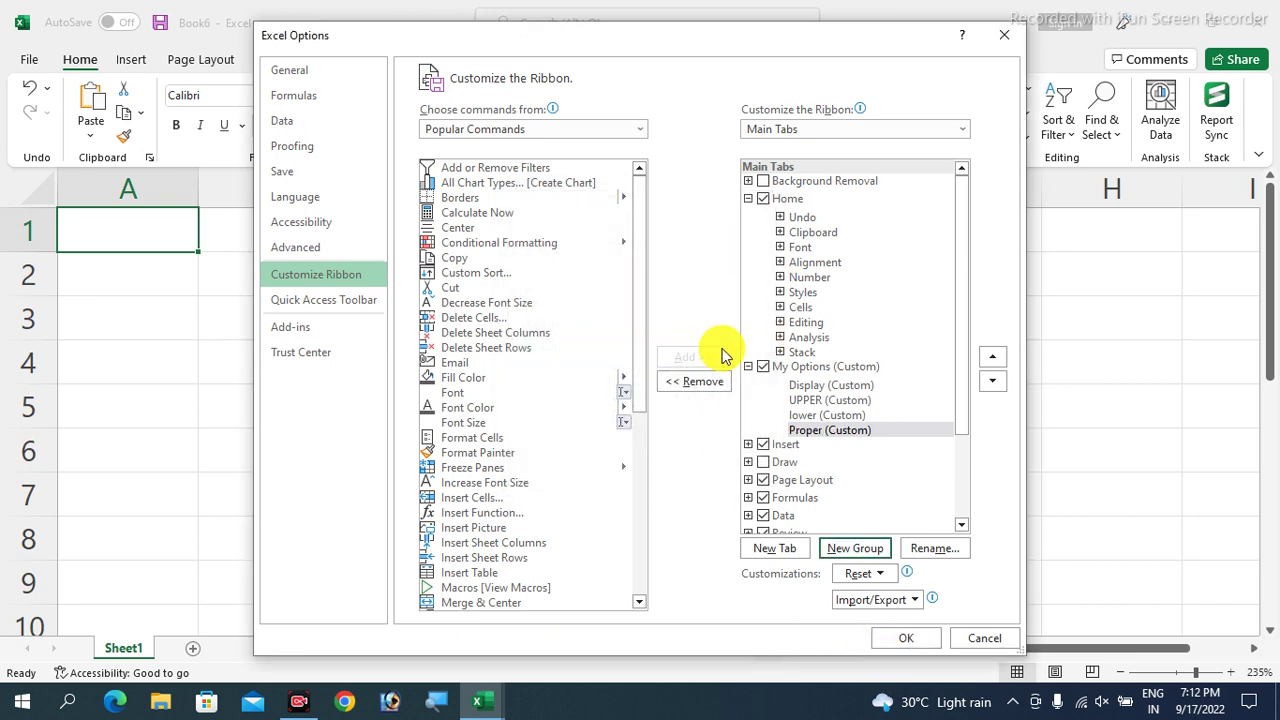
- Review the Display, UPPER, lower and Proper groups, then go to Add-ins settings
left_click(811, 388)
left_click(818, 401)
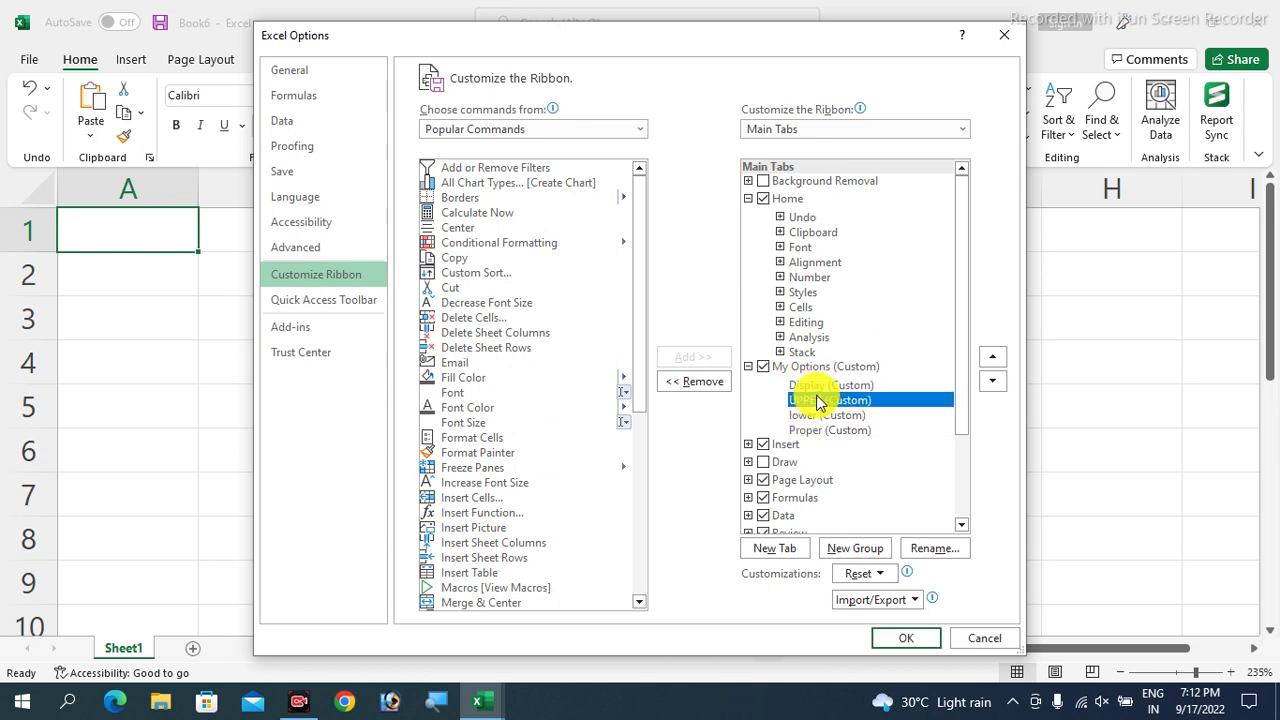
left_click(817, 418)
left_click(817, 431)
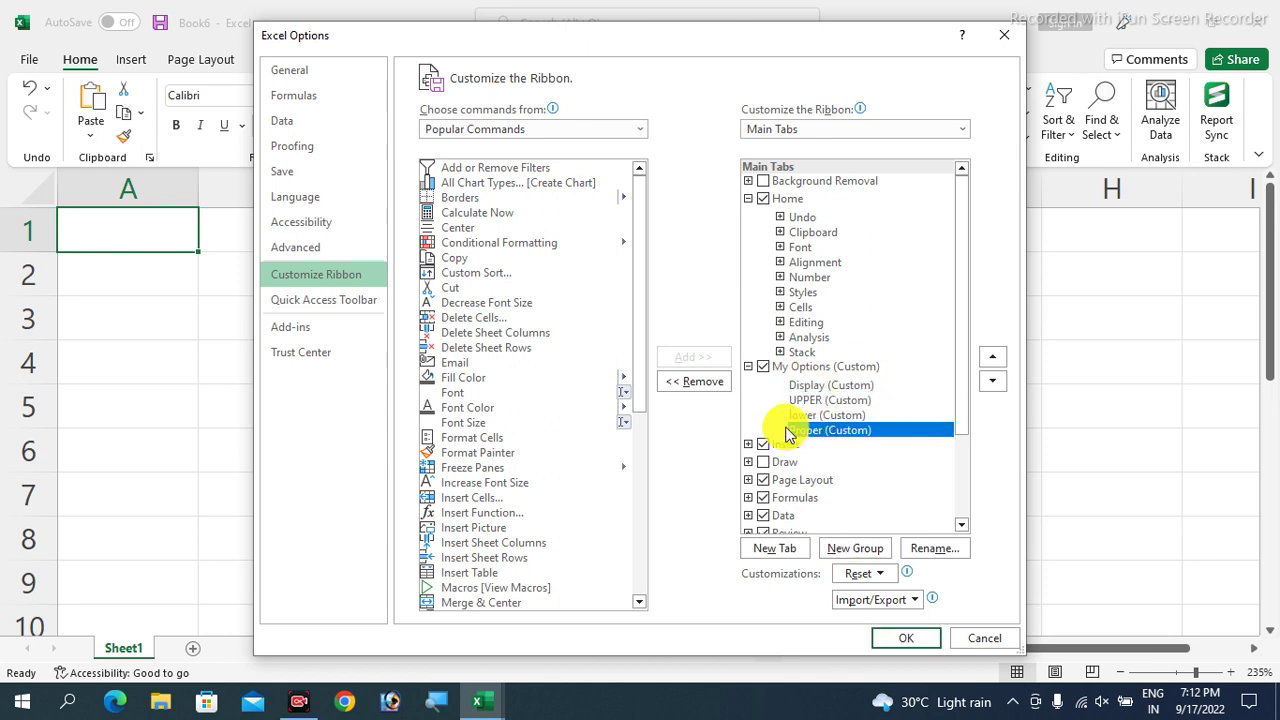
left_click(819, 388)
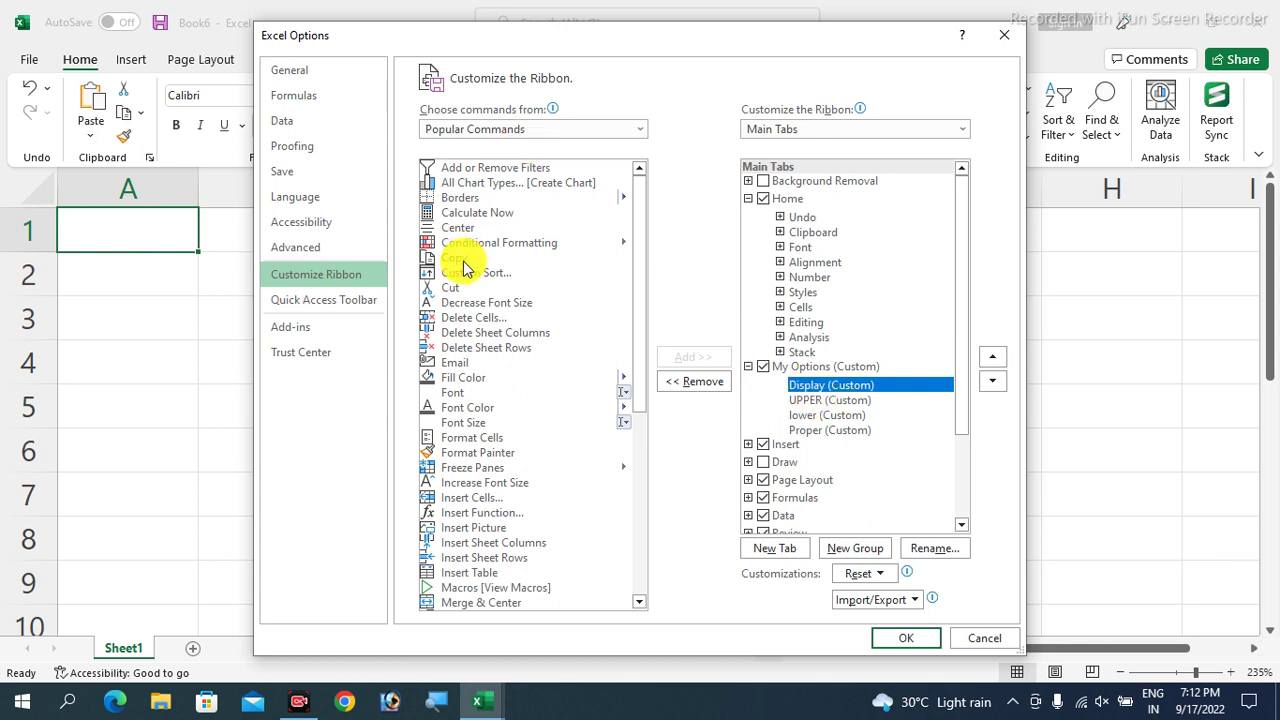
left_click(305, 331)
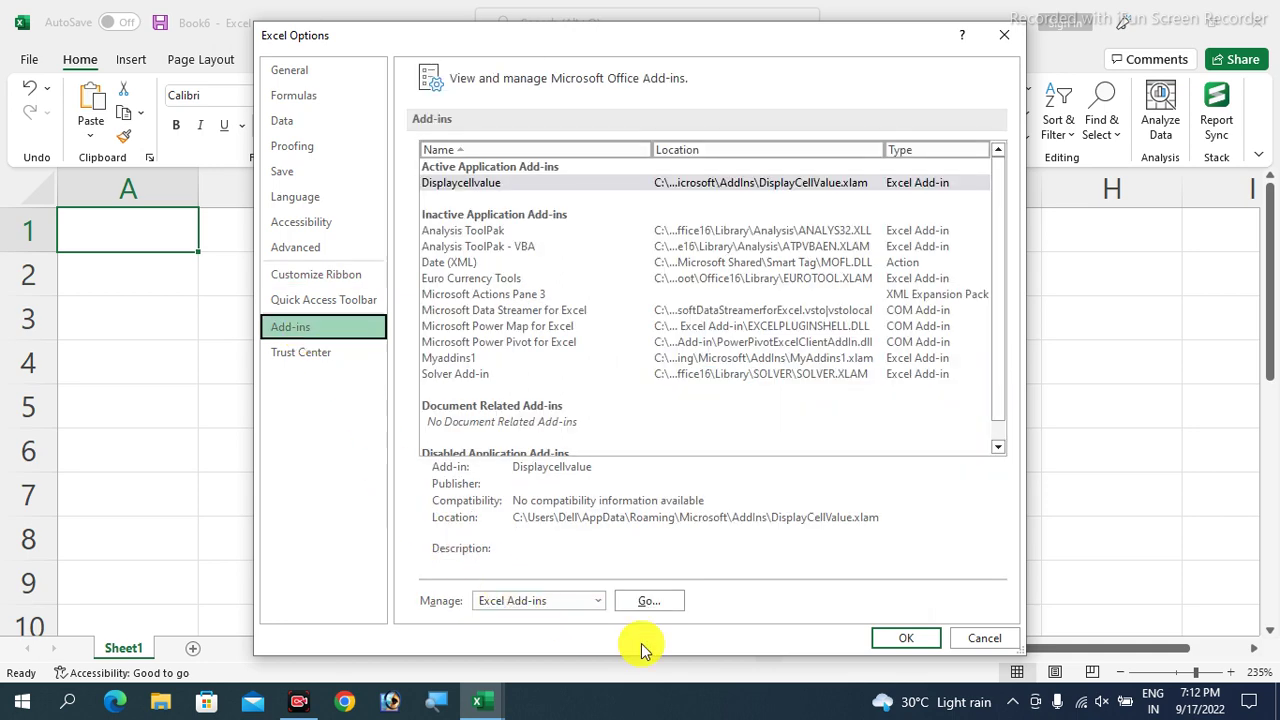
- Browse to and load the 'ChangeCase and Disp' add-in into Excel's add-ins list
left_click(652, 601)
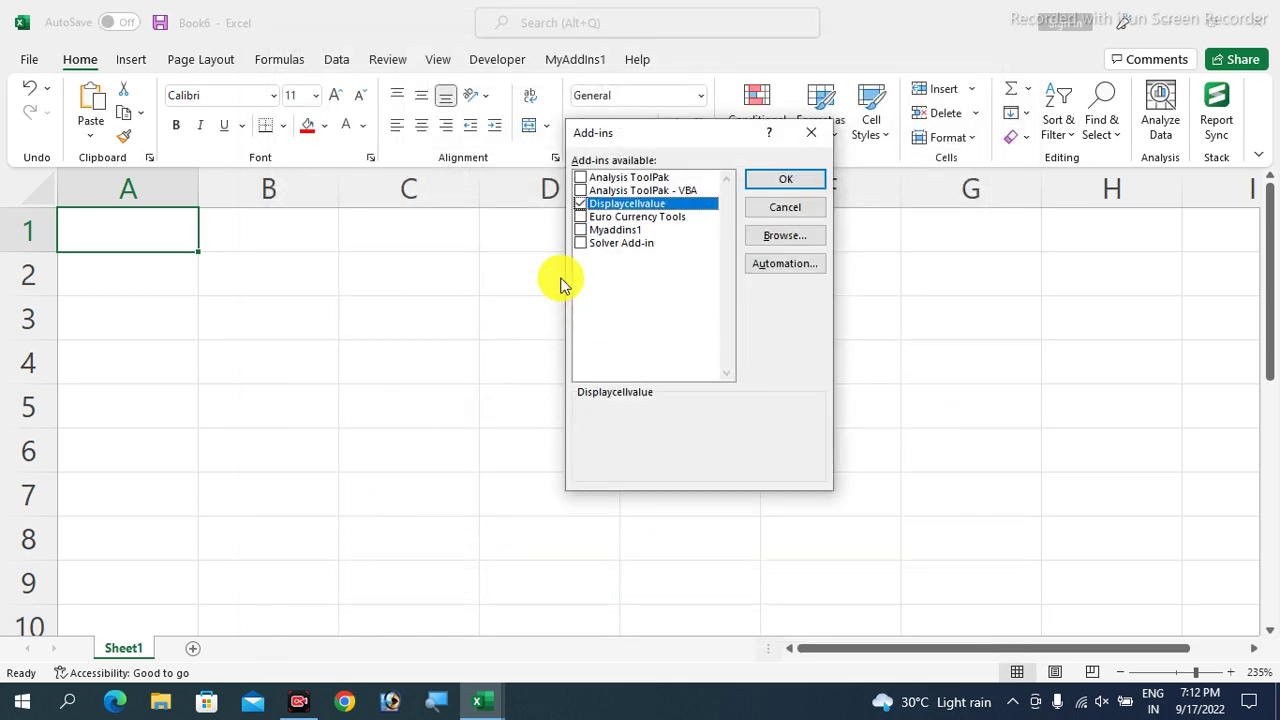
left_click(782, 238)
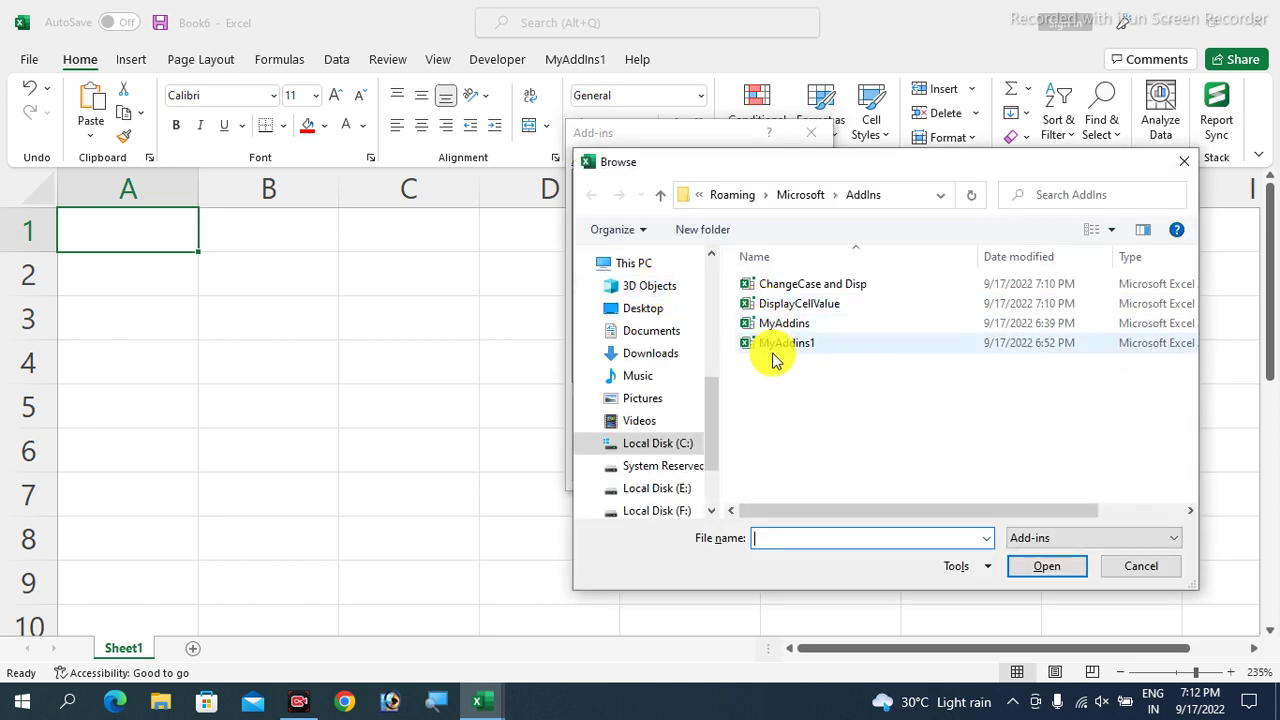
left_click(817, 286)
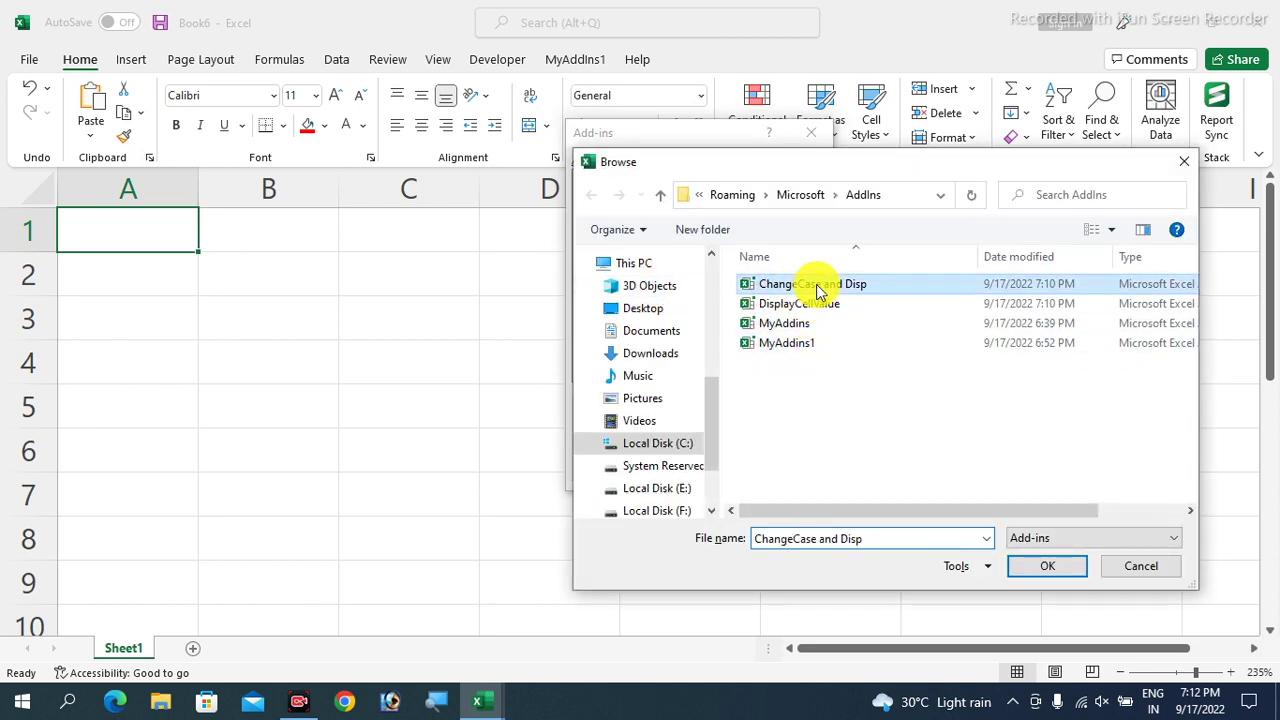
left_click(1046, 570)
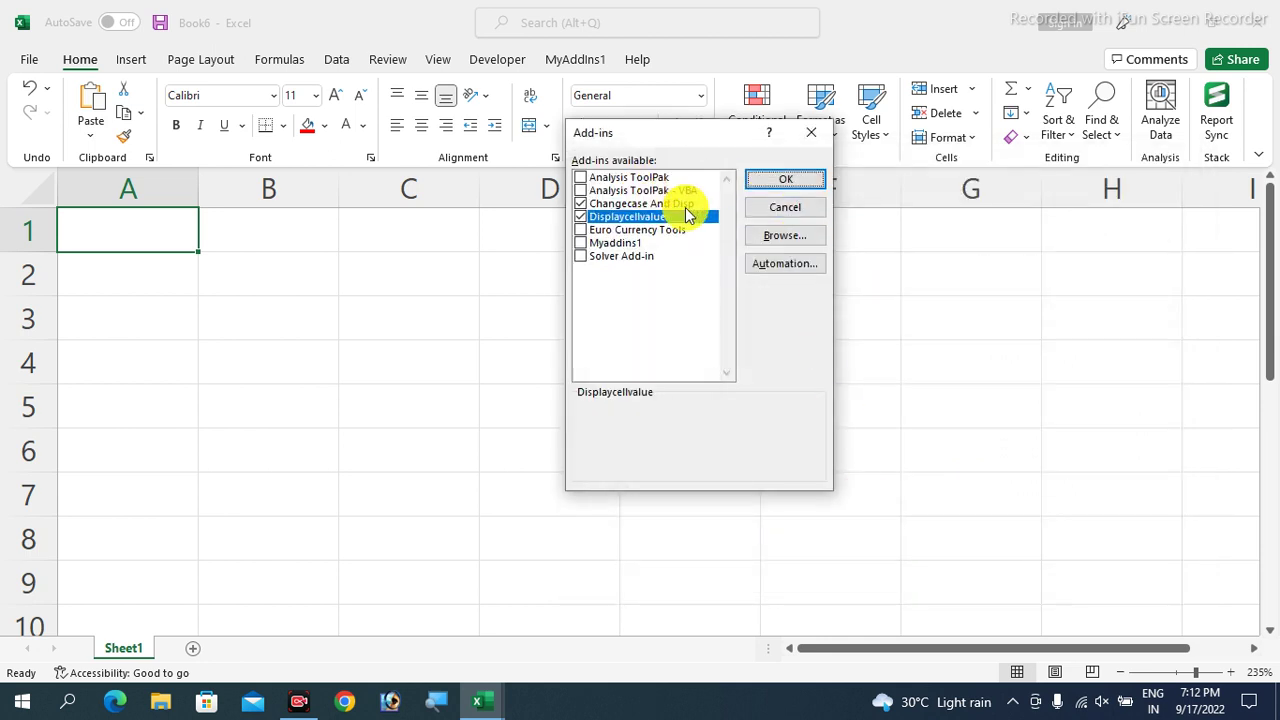
left_click(805, 184)
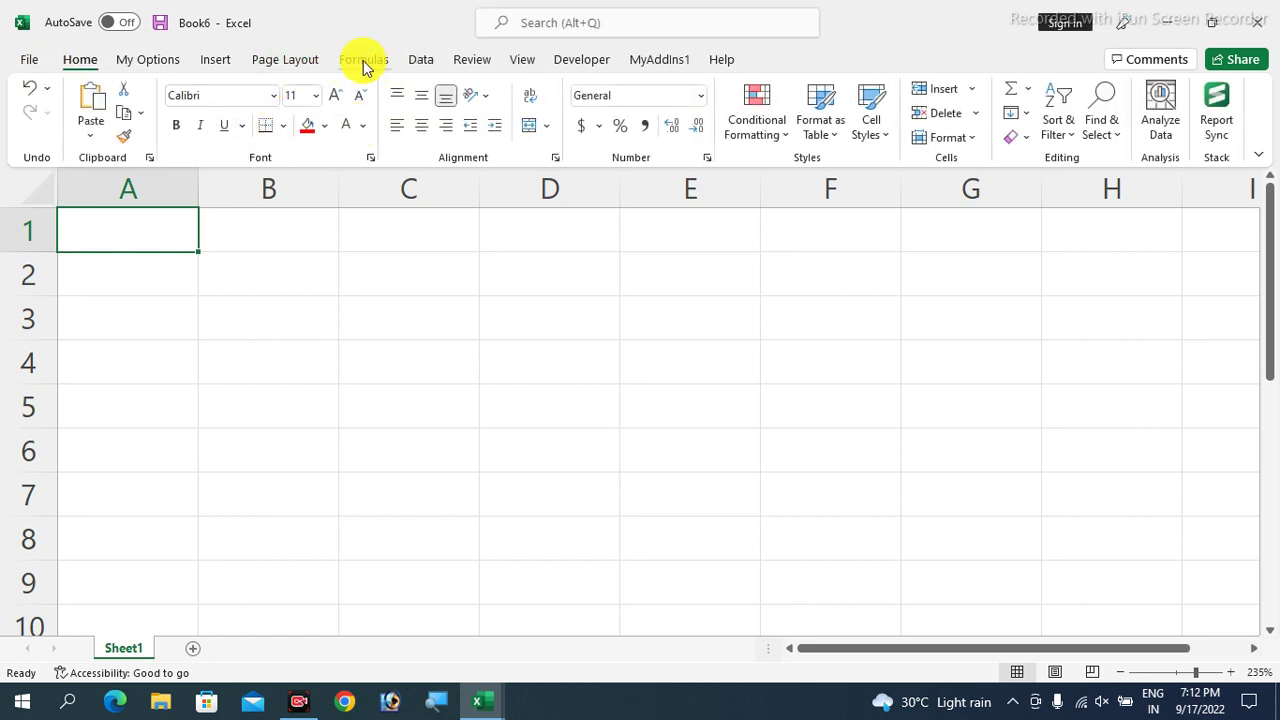
- Verify the loaded add-ins from the Developer tab's Excel Add-ins list
left_click(580, 60)
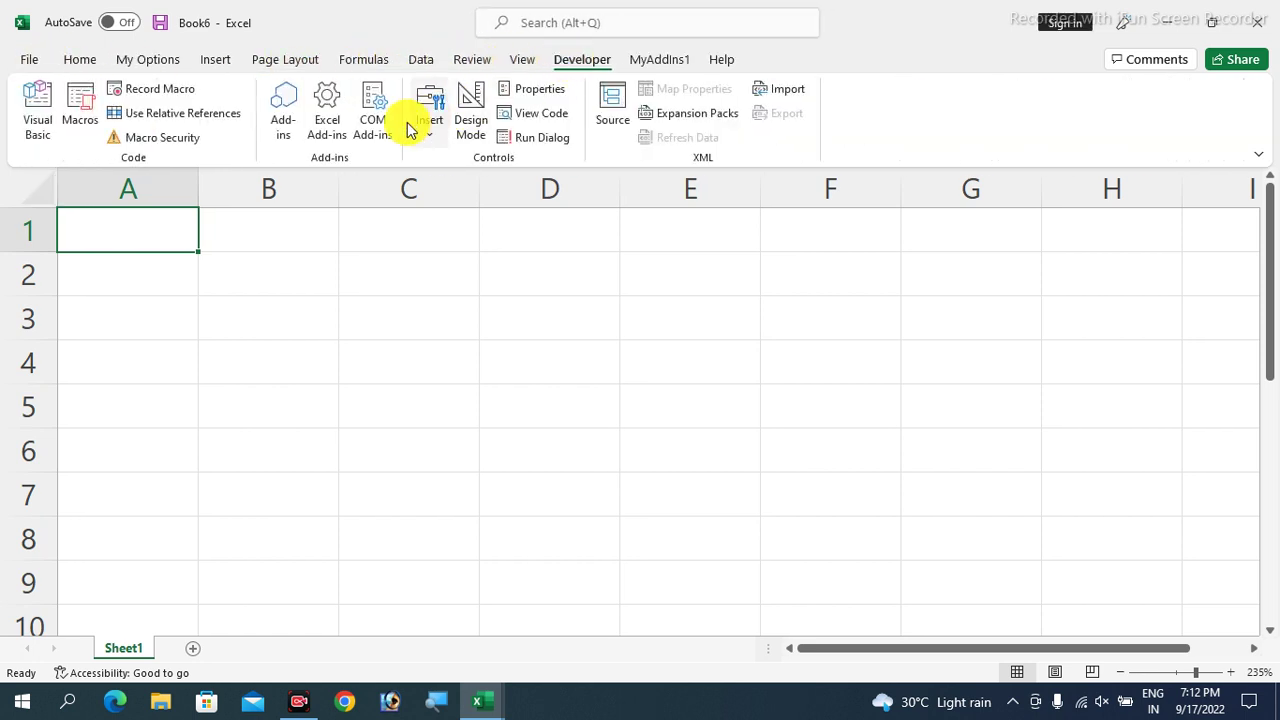
left_click(325, 122)
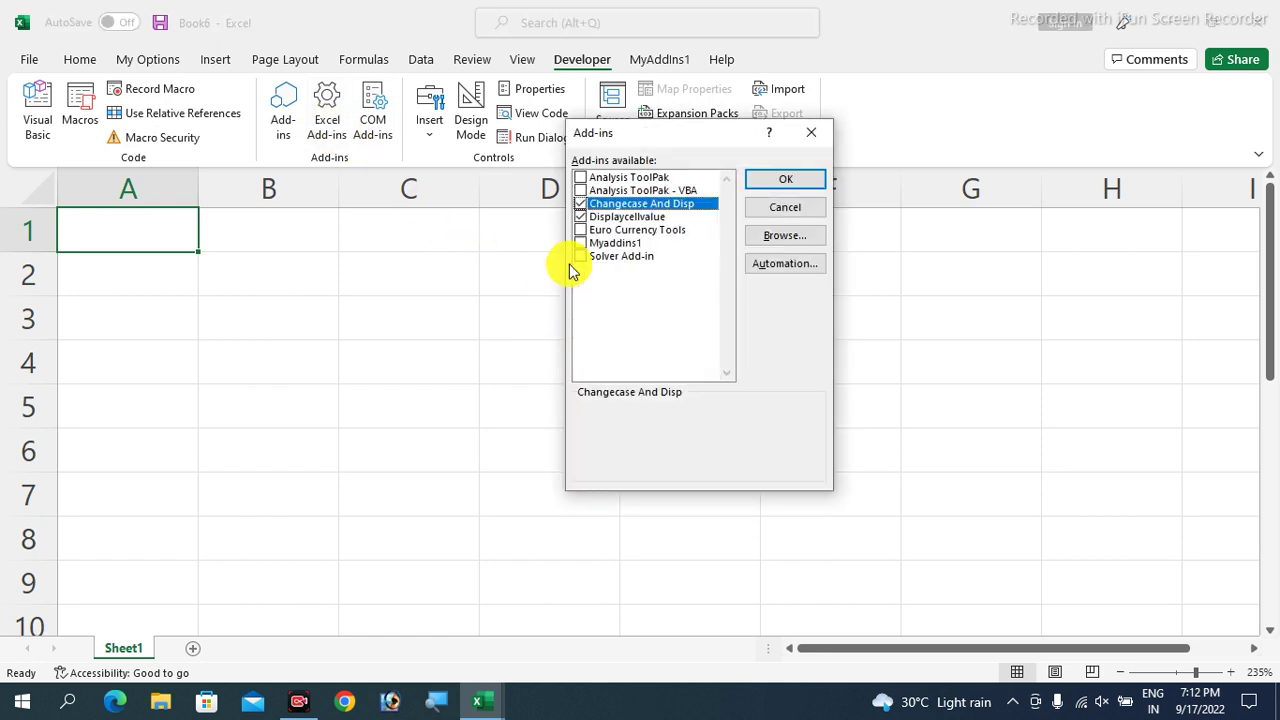
left_click(782, 188)
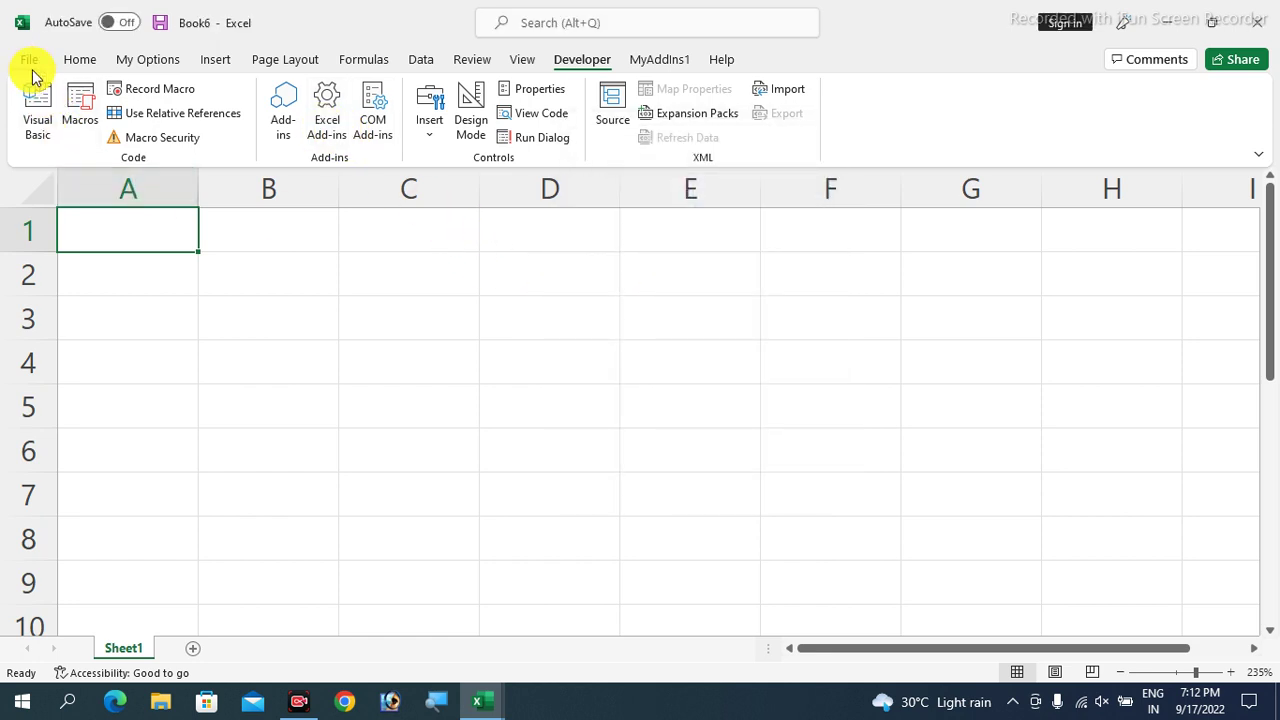
- Reopen Customize Ribbon, expand MyAddIns1 and select its DisplayCellValues group
left_click(29, 60)
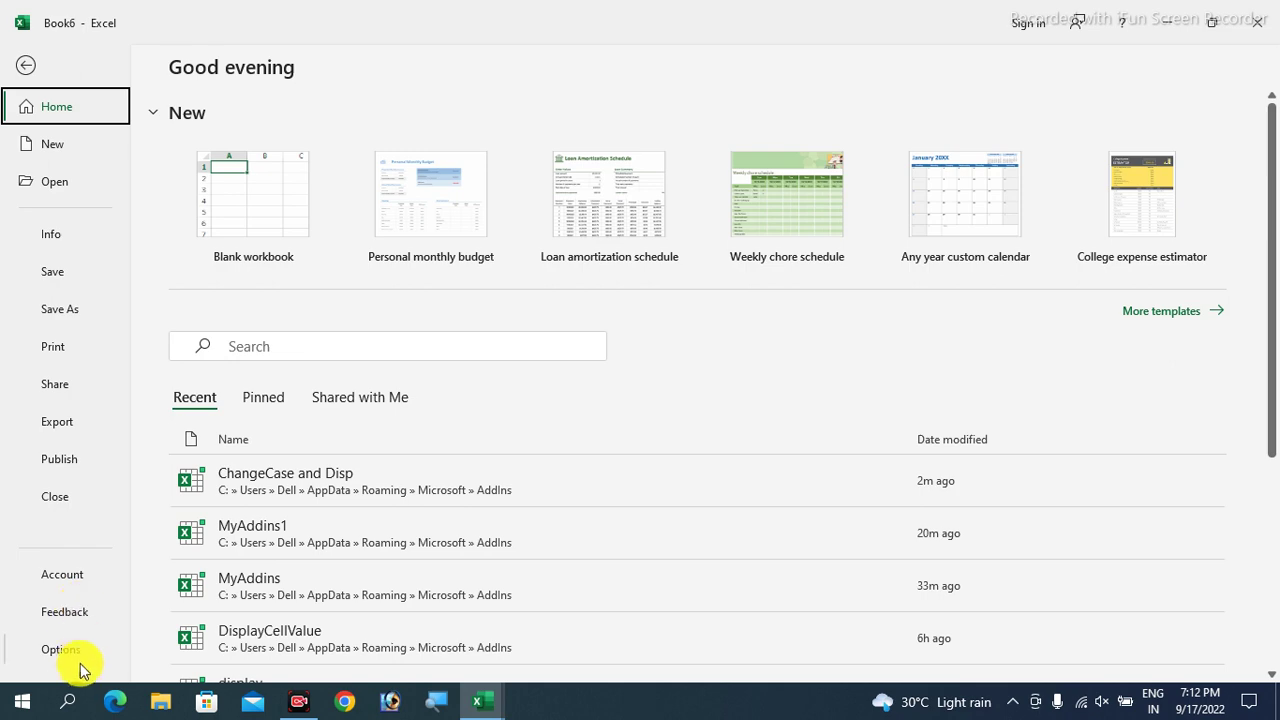
key("Escape")
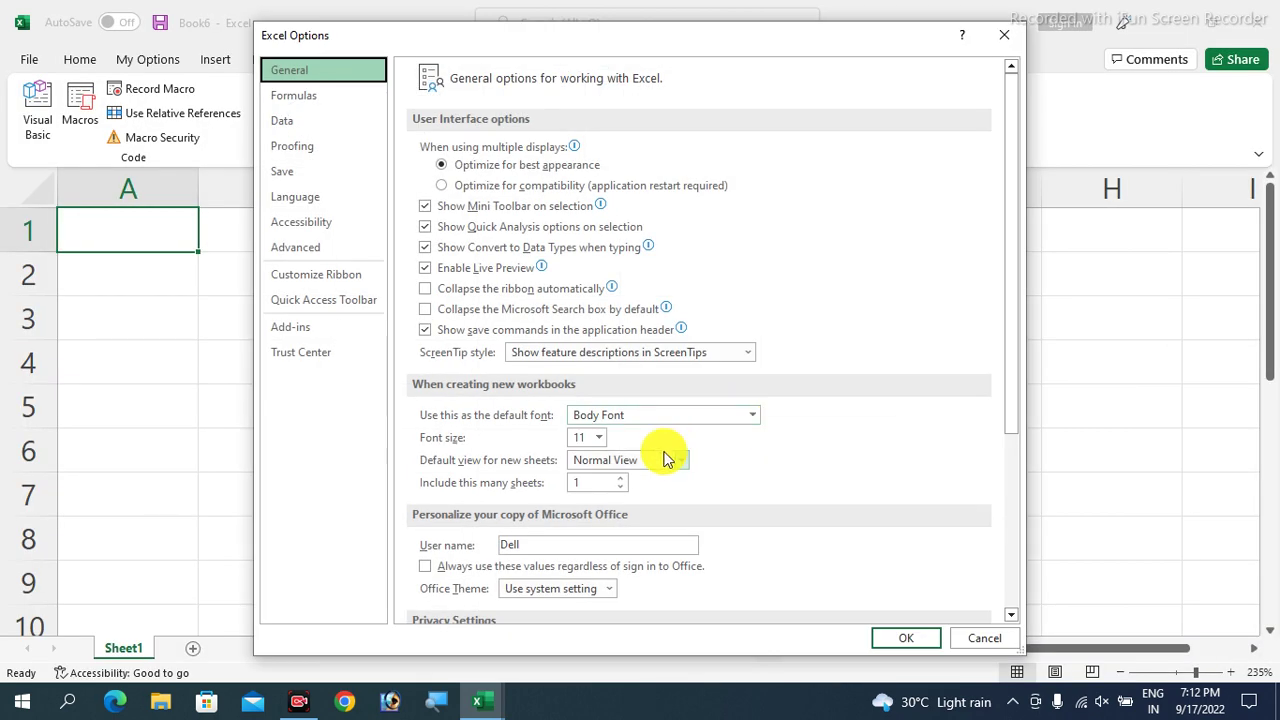
left_click(324, 279)
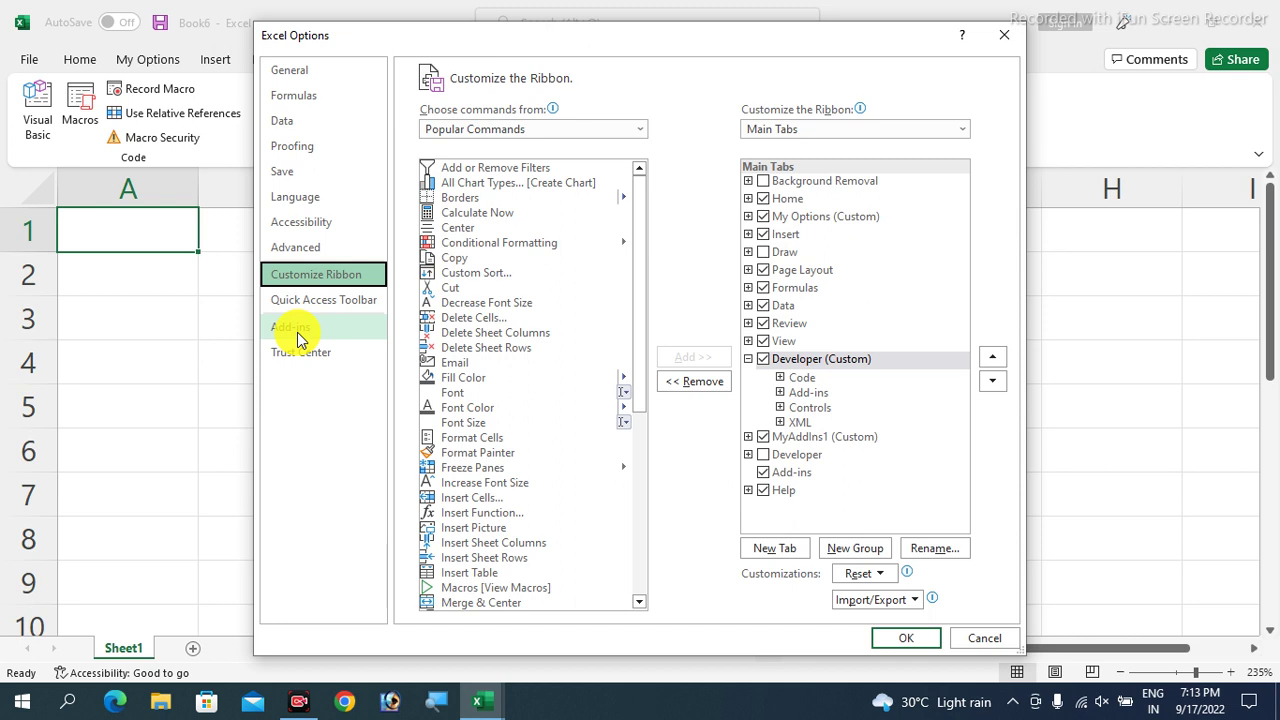
left_click(748, 438)
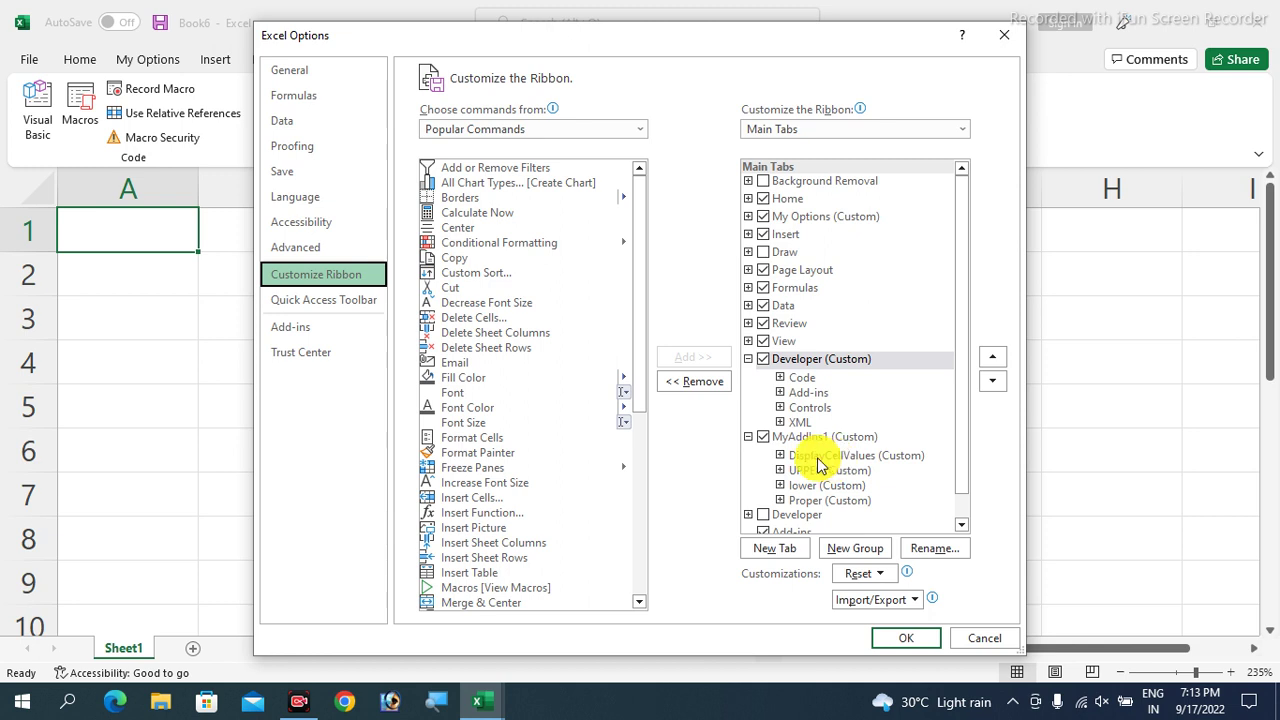
left_click(818, 457)
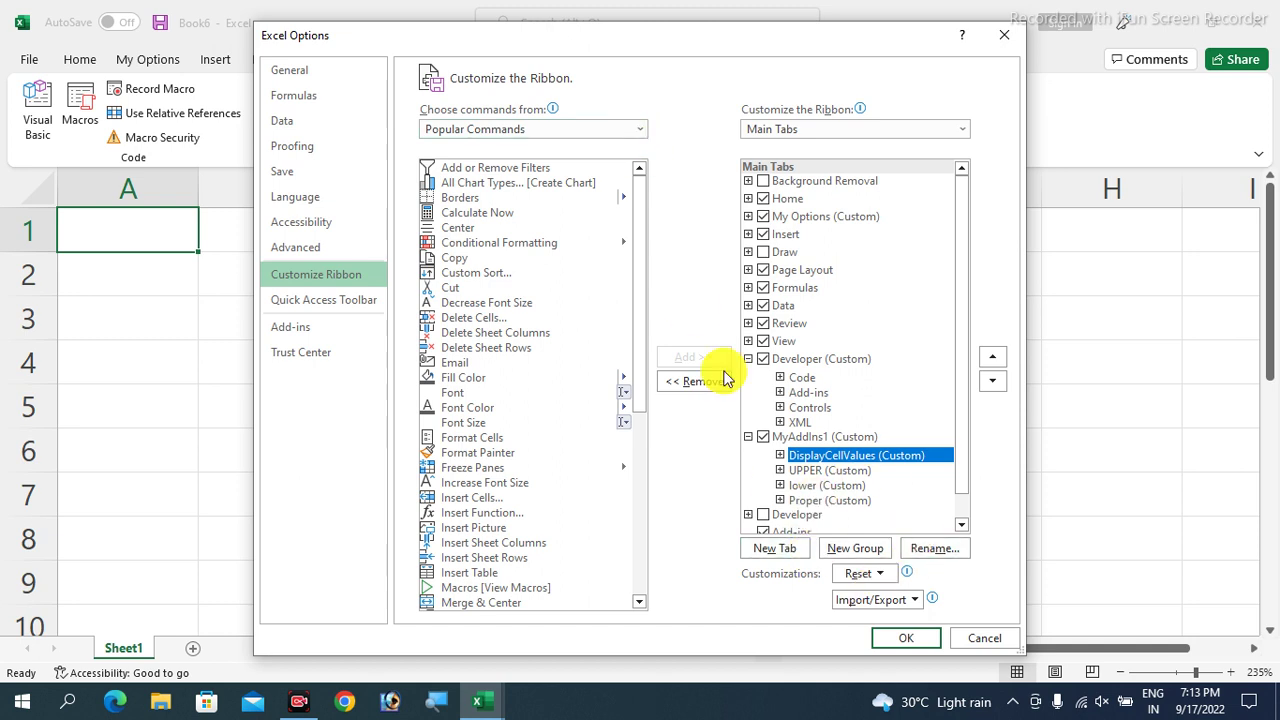
left_click(640, 129)
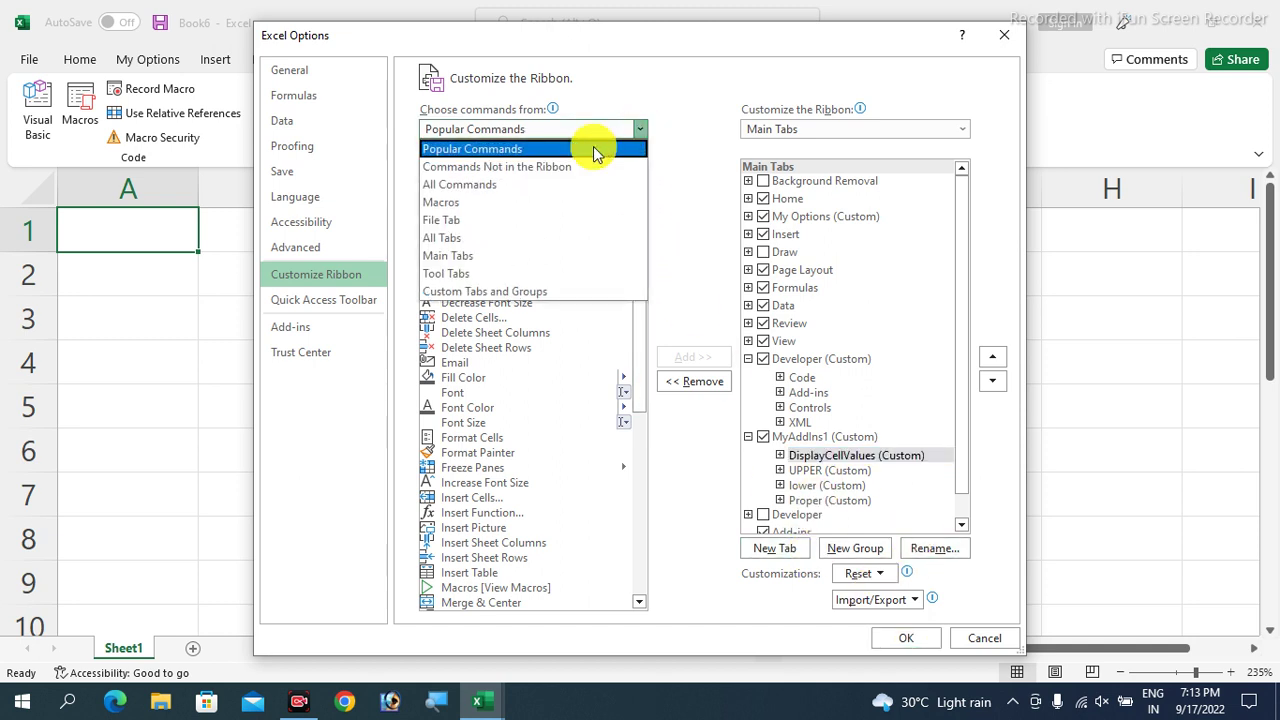
- Put the dispallvalue macro in DisplayCellValues, replacing the old displaycellvalue command
left_click(475, 203)
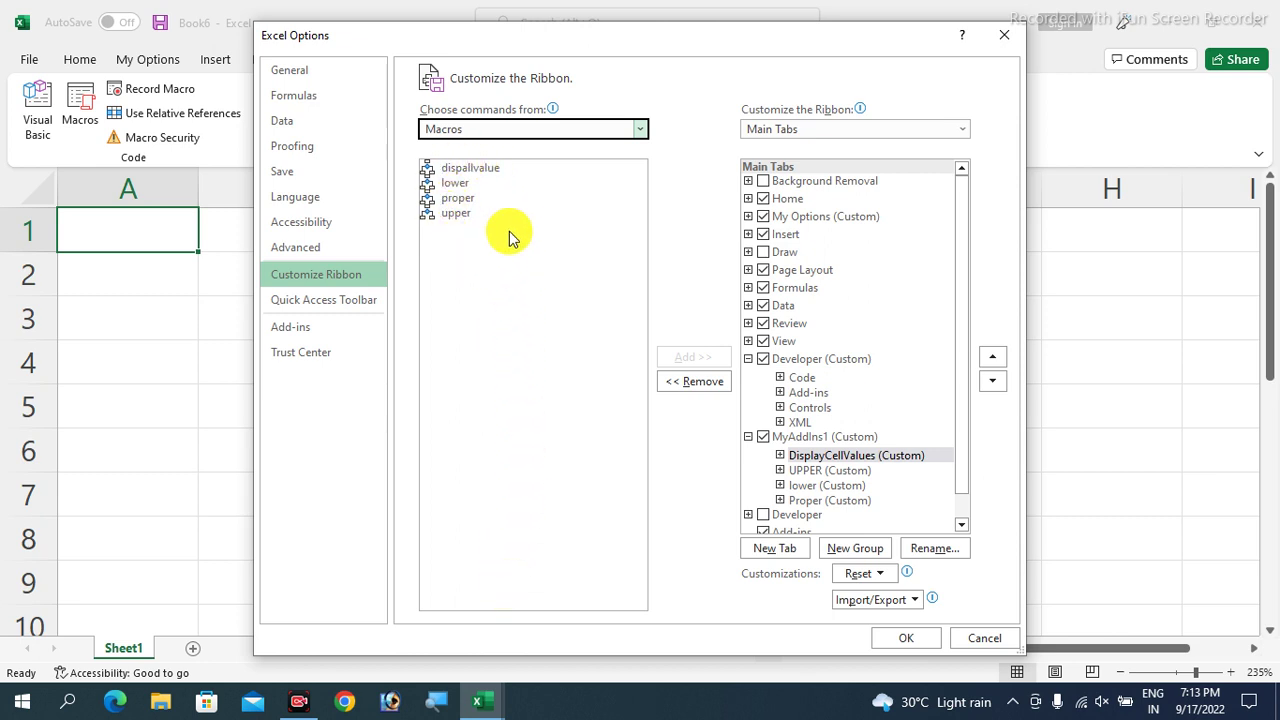
left_click(457, 168)
left_click(679, 359)
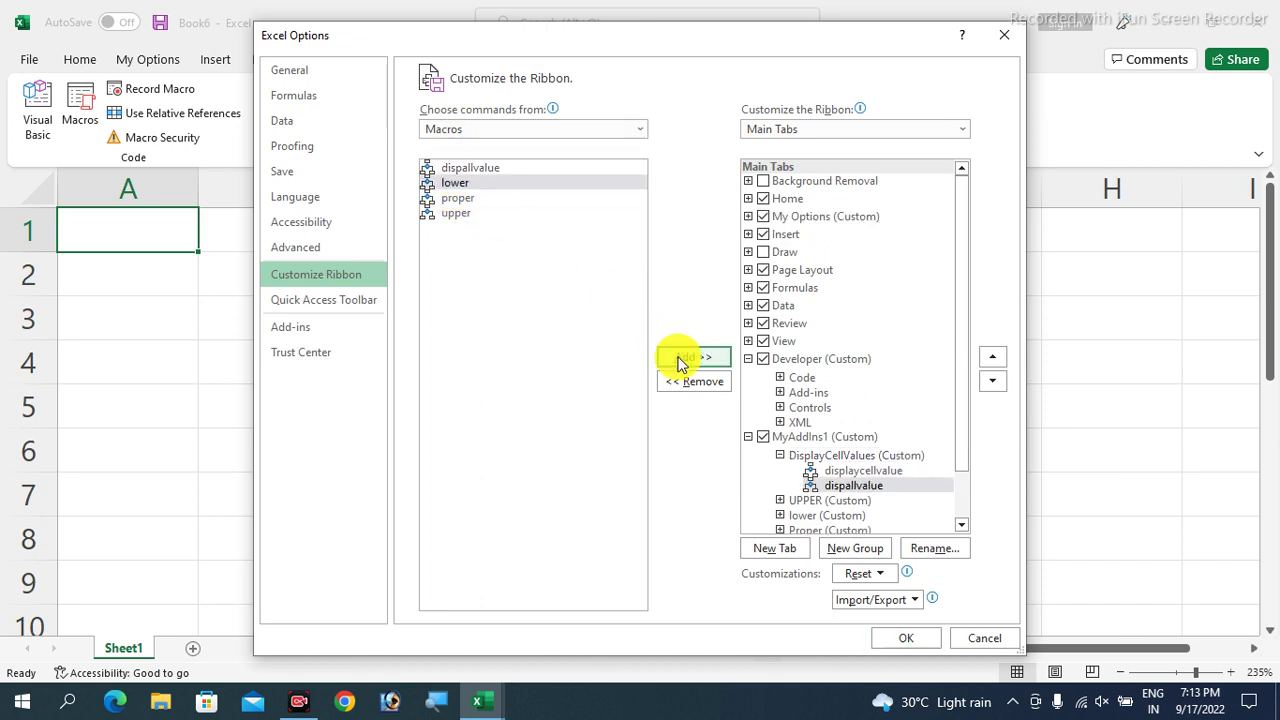
left_click(863, 473)
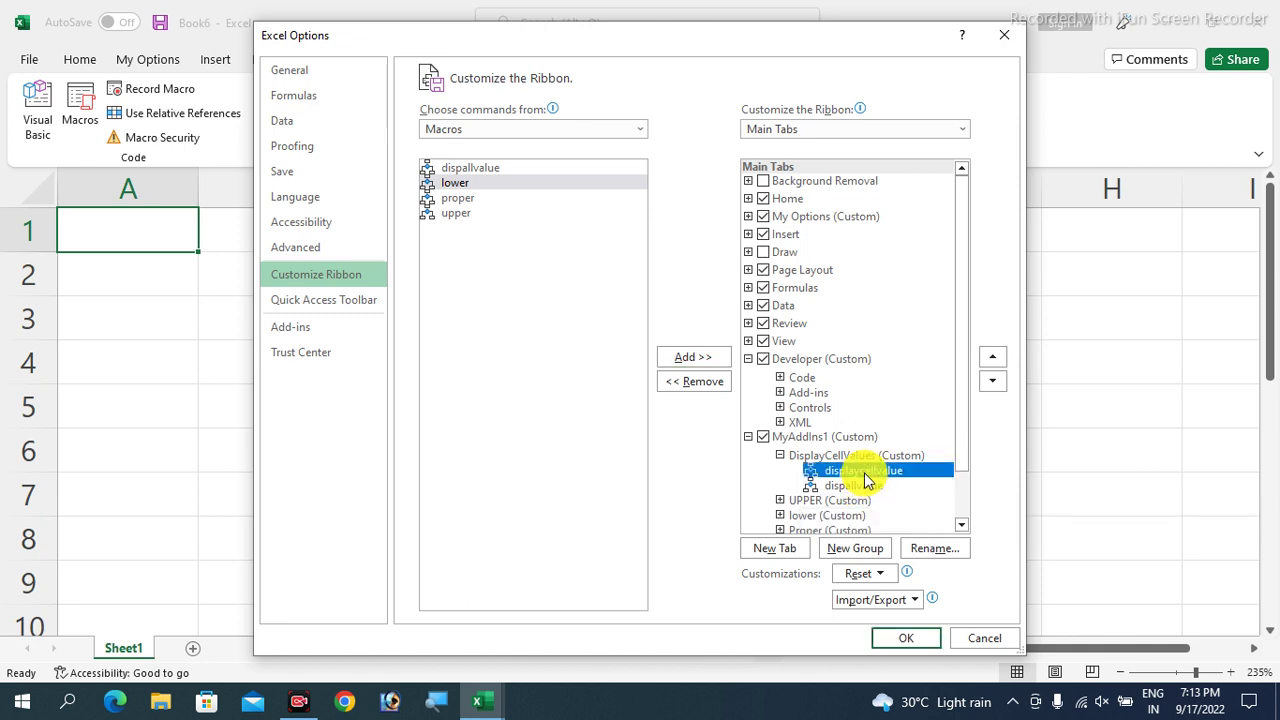
right_click(866, 480)
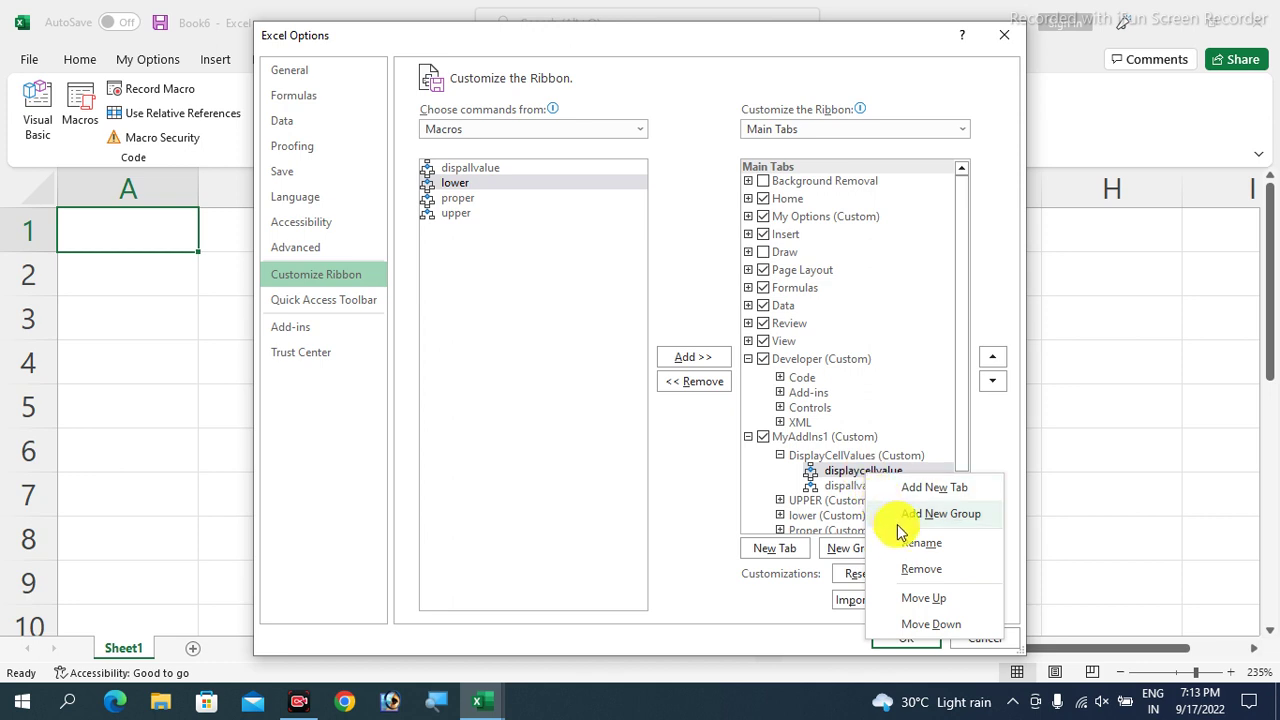
left_click(910, 568)
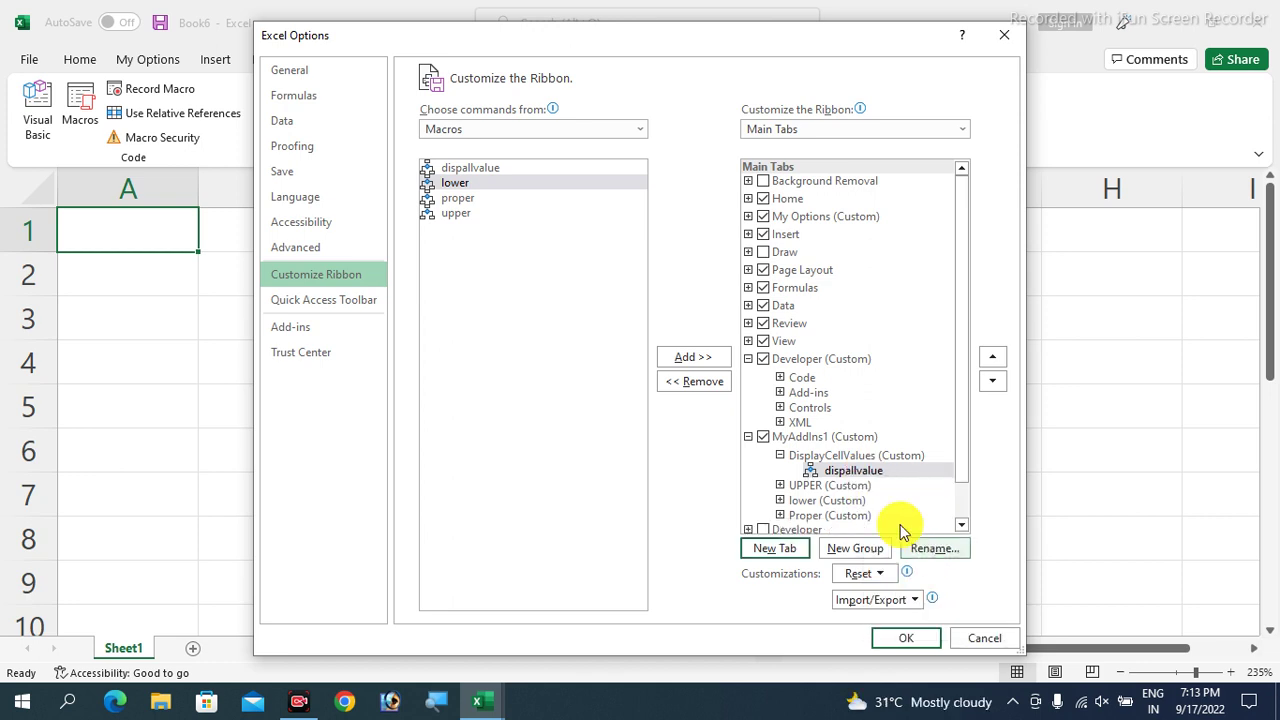
- Remove the upper command from the UPPER group
left_click(781, 486)
left_click(833, 497)
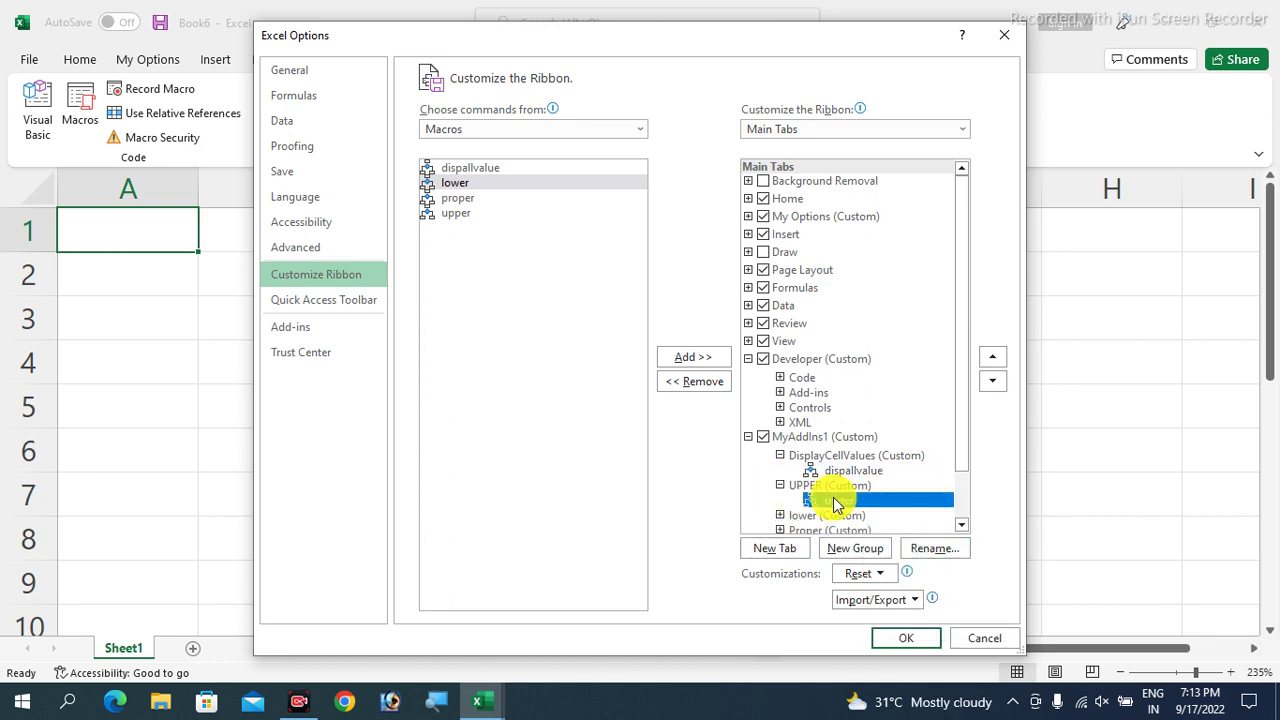
right_click(833, 497)
left_click(895, 594)
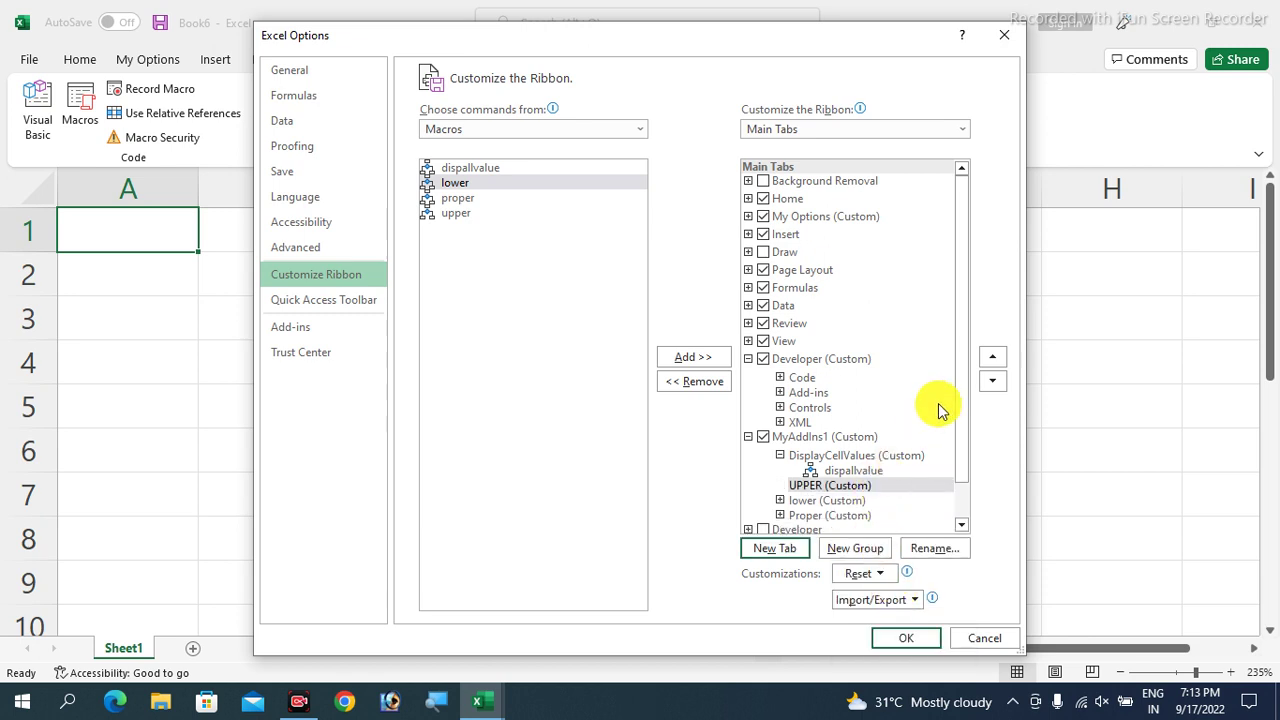
left_click_drag(963, 423, 966, 462)
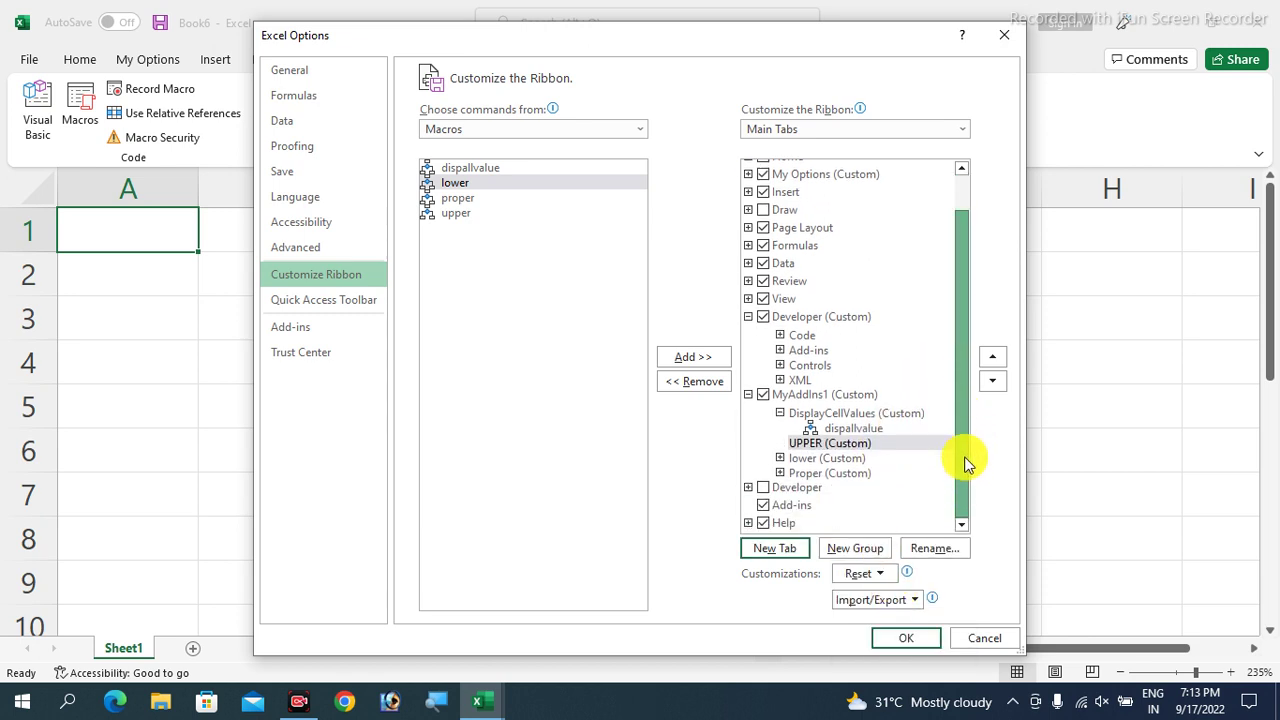
- Remove the lower and proper commands from their groups, then select the UPPER group
left_click(845, 458)
left_click(780, 459)
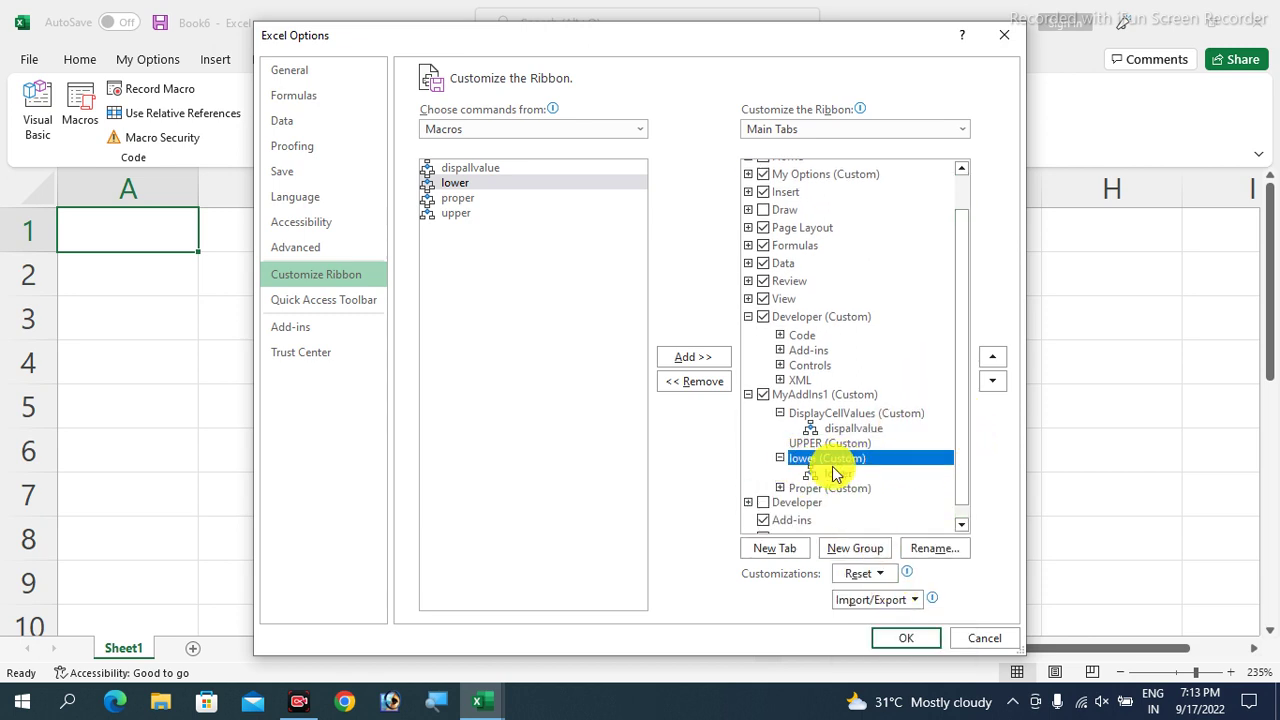
left_click(838, 474)
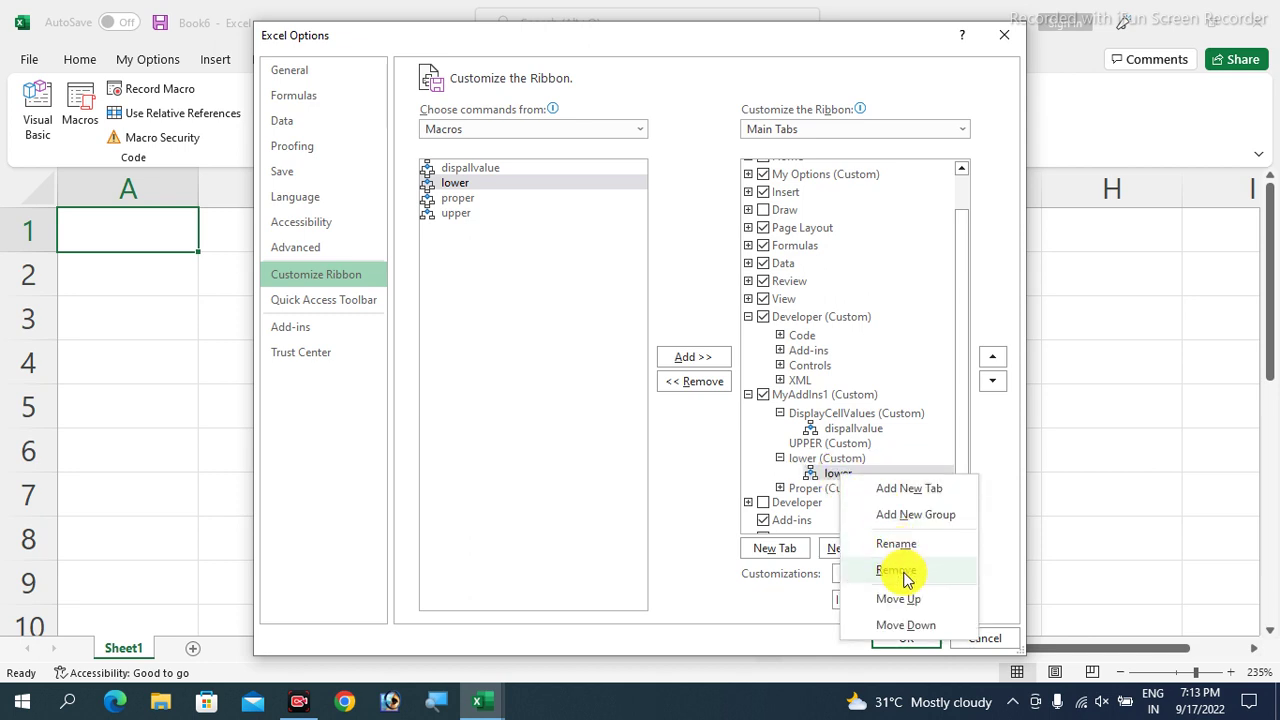
left_click(900, 570)
left_click(780, 473)
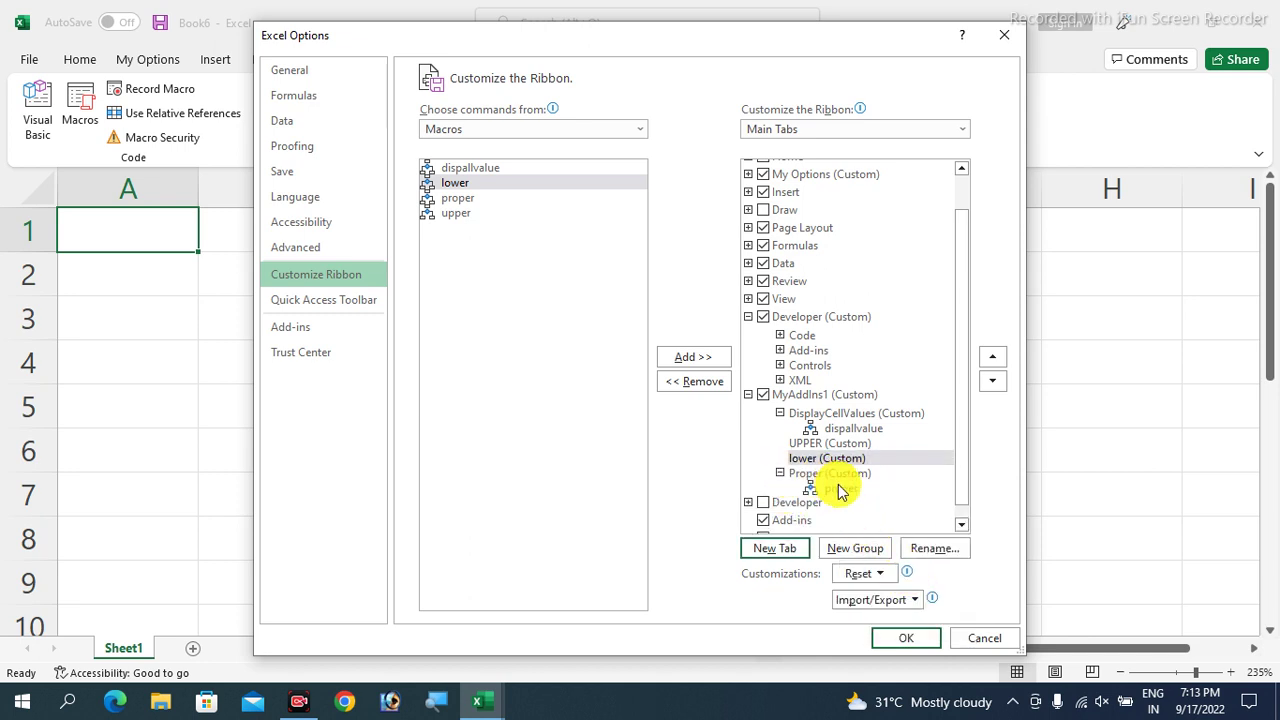
left_click(843, 488)
right_click(840, 488)
left_click(898, 581)
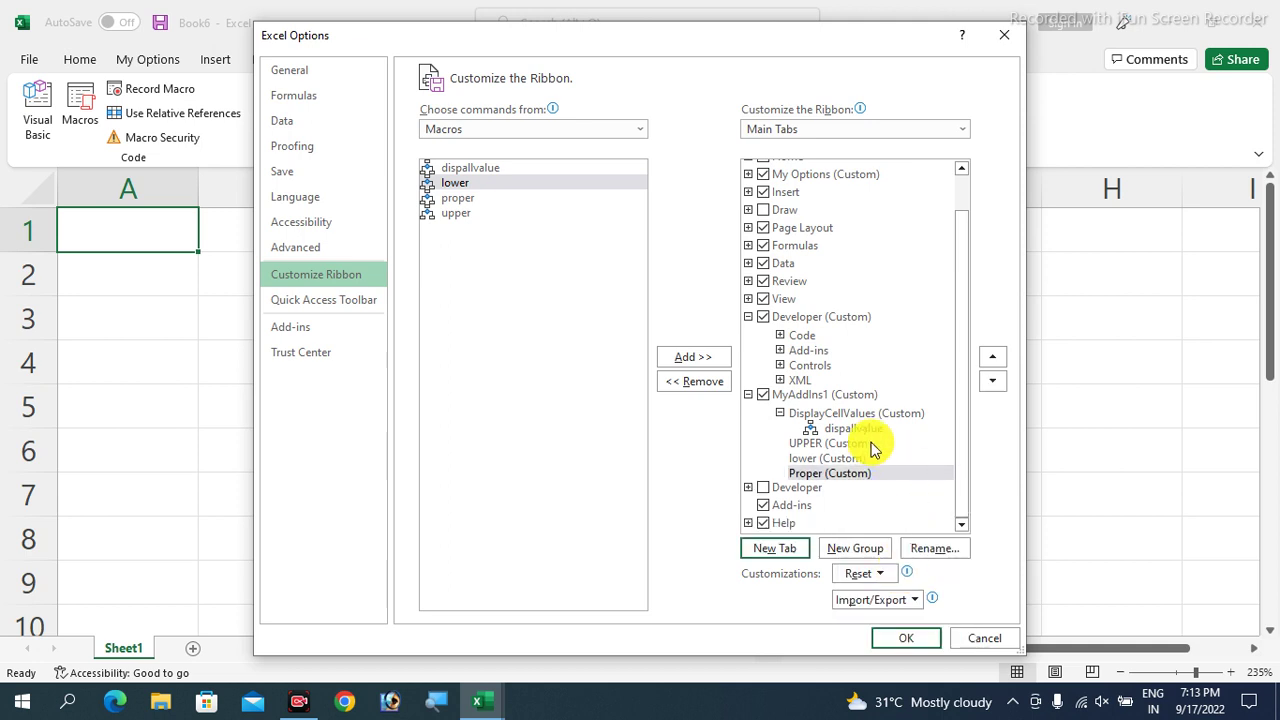
left_click(848, 414)
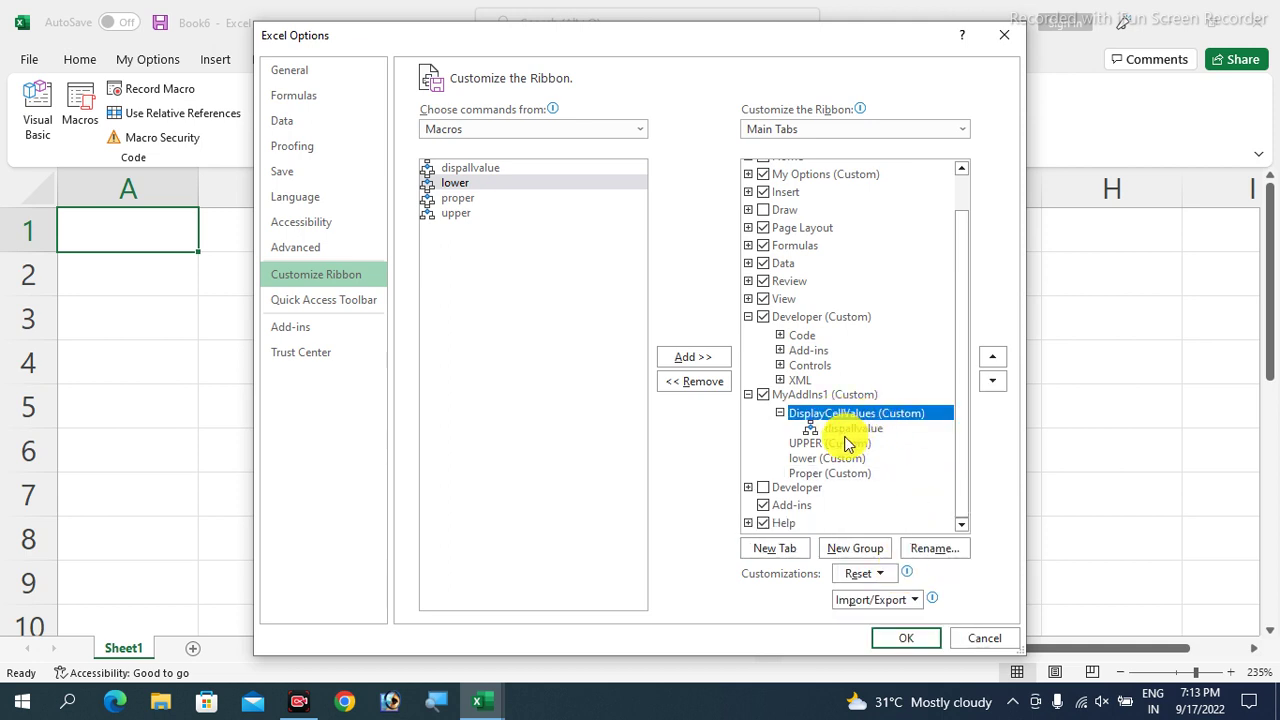
left_click(820, 443)
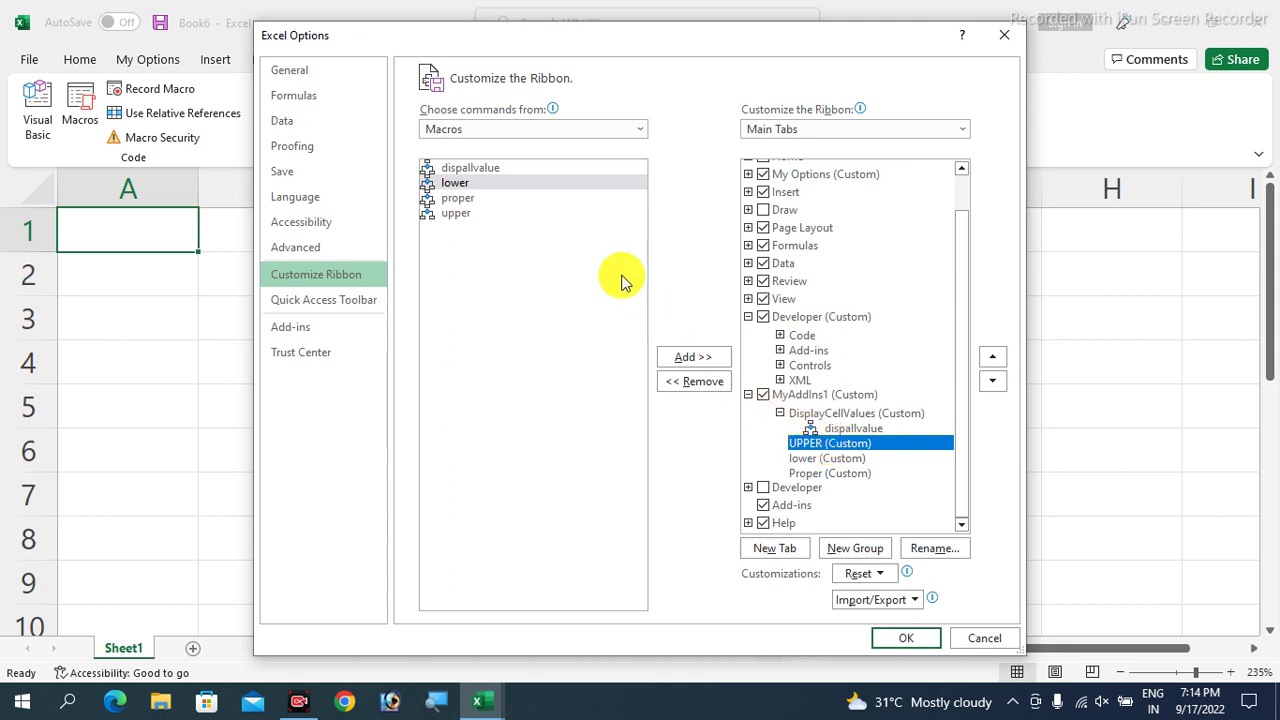
- Add the upper, lower and proper macros to the UPPER, lower and Proper groups
left_click(460, 213)
left_click(702, 358)
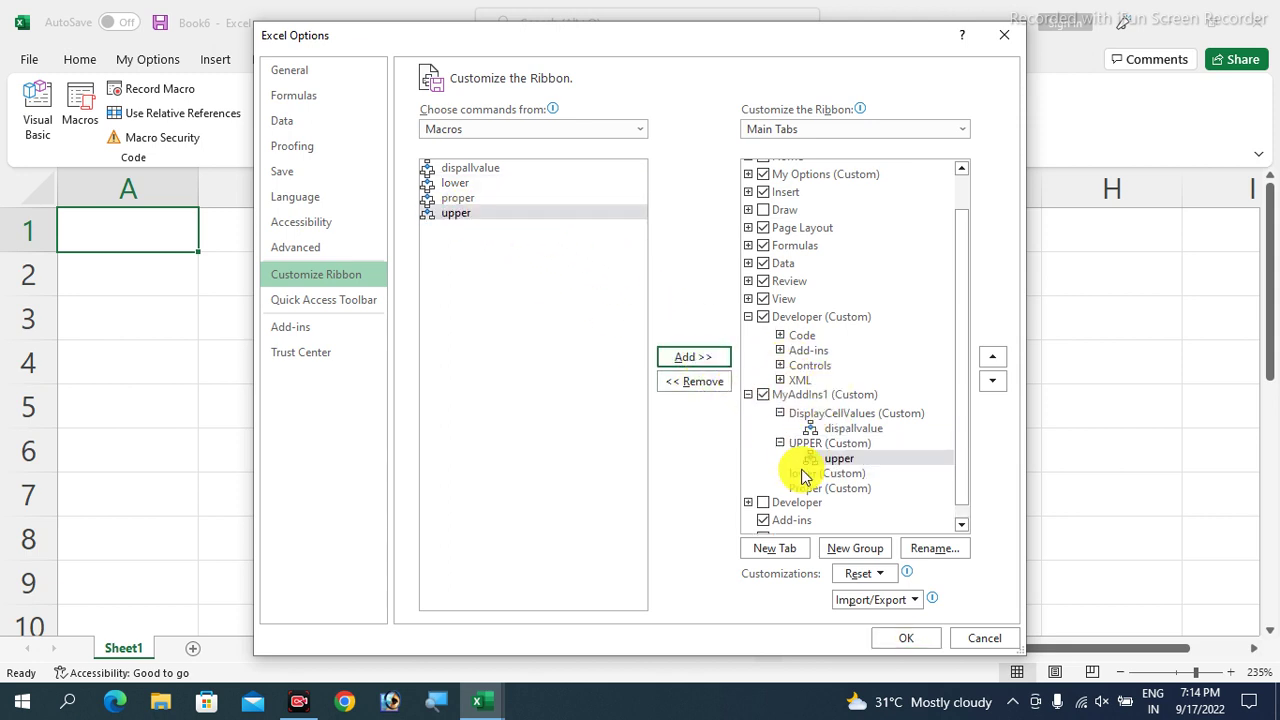
left_click(829, 474)
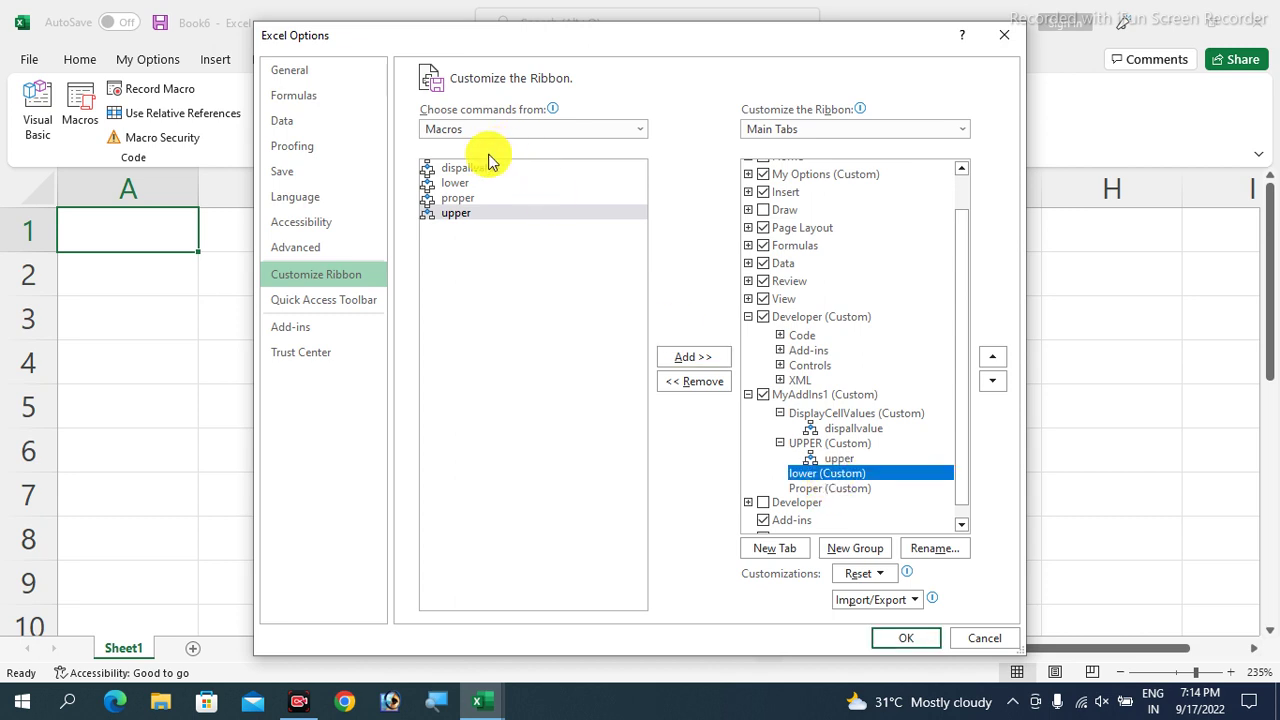
left_click(456, 183)
left_click(700, 357)
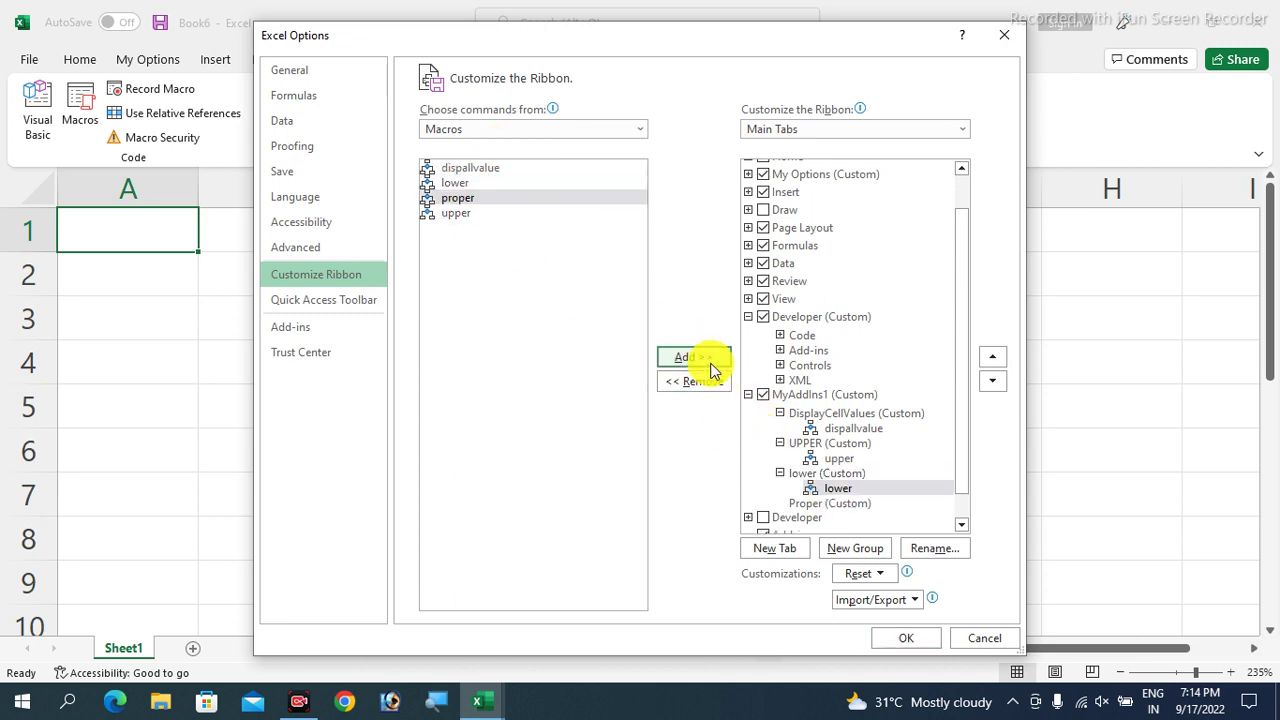
left_click(834, 503)
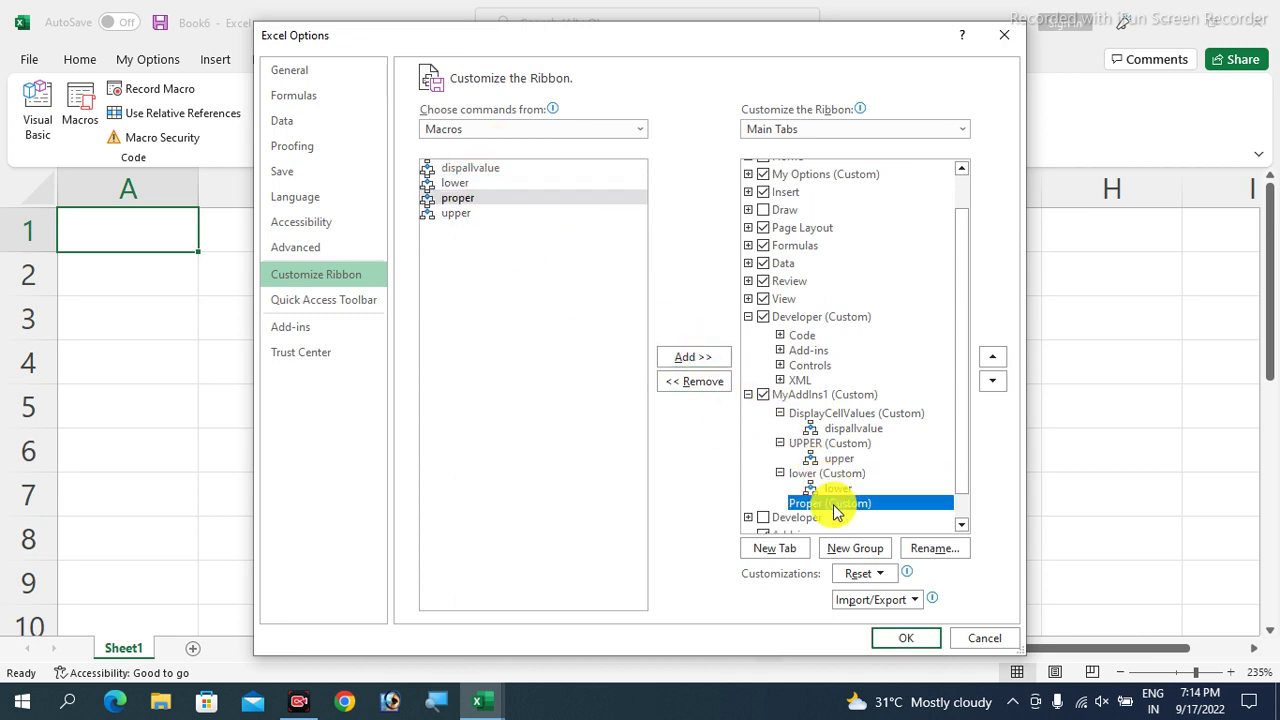
left_click(460, 200)
left_click(690, 357)
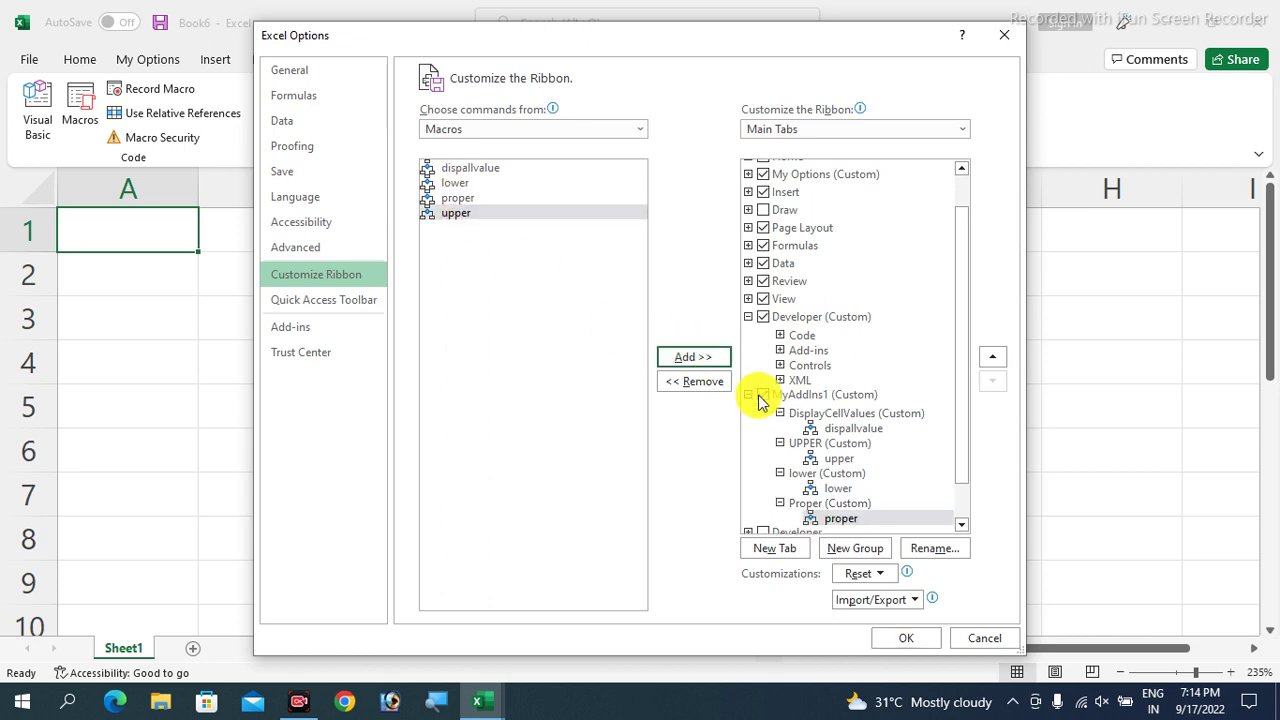
- Check the DisplayCellValues and UPPER groups' macros, then apply the ribbon customisation
left_click_drag(955, 398, 957, 443)
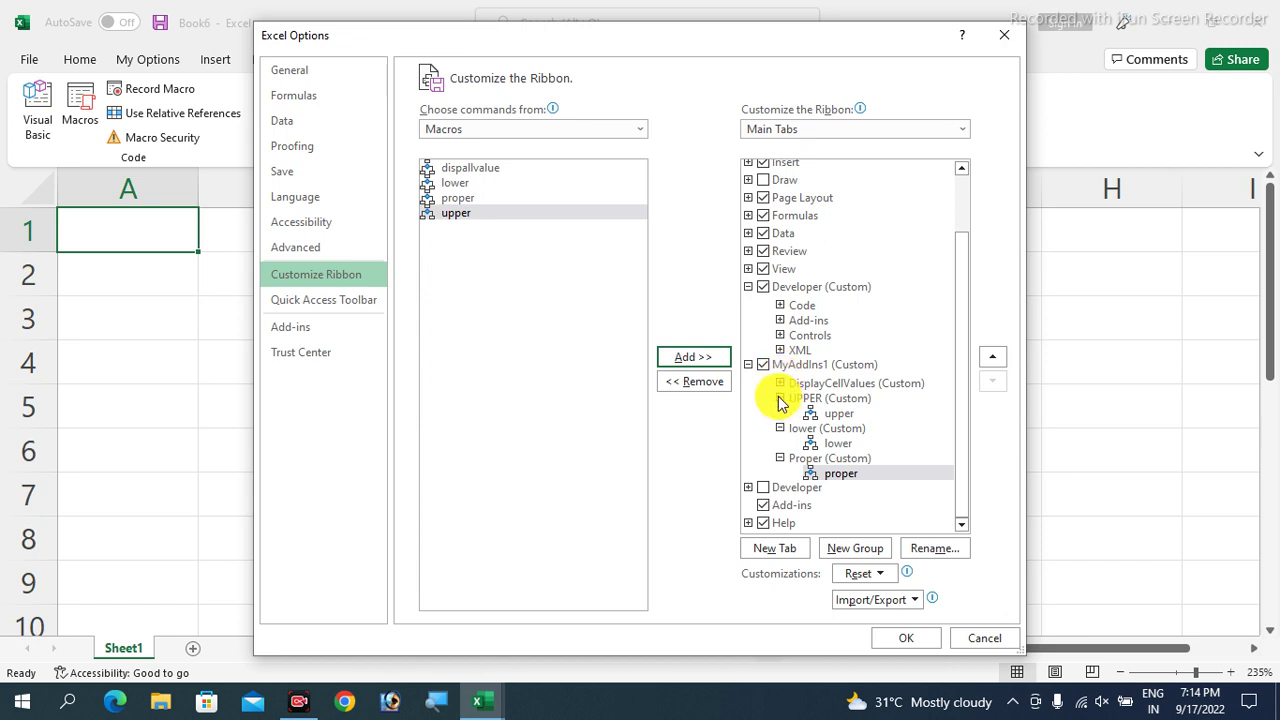
scroll(779, 405, "up", 1)
scroll(782, 435, "up", 1)
left_click(780, 457)
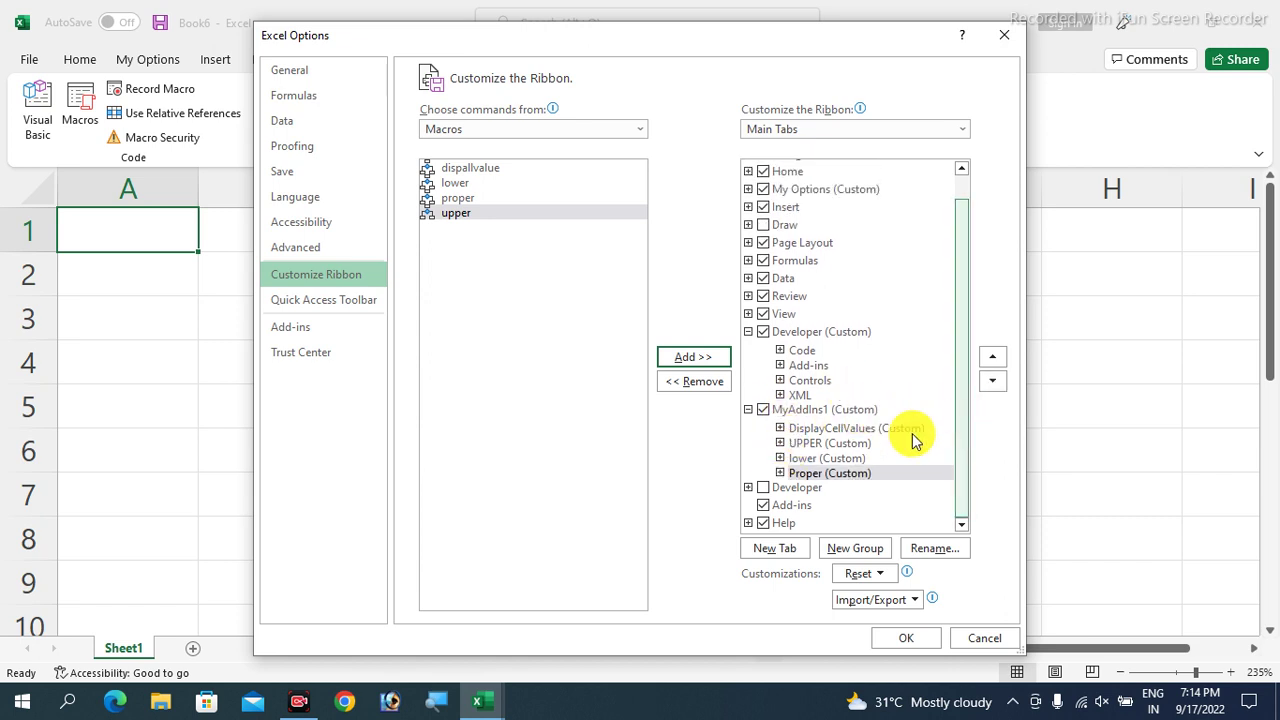
left_click(781, 429)
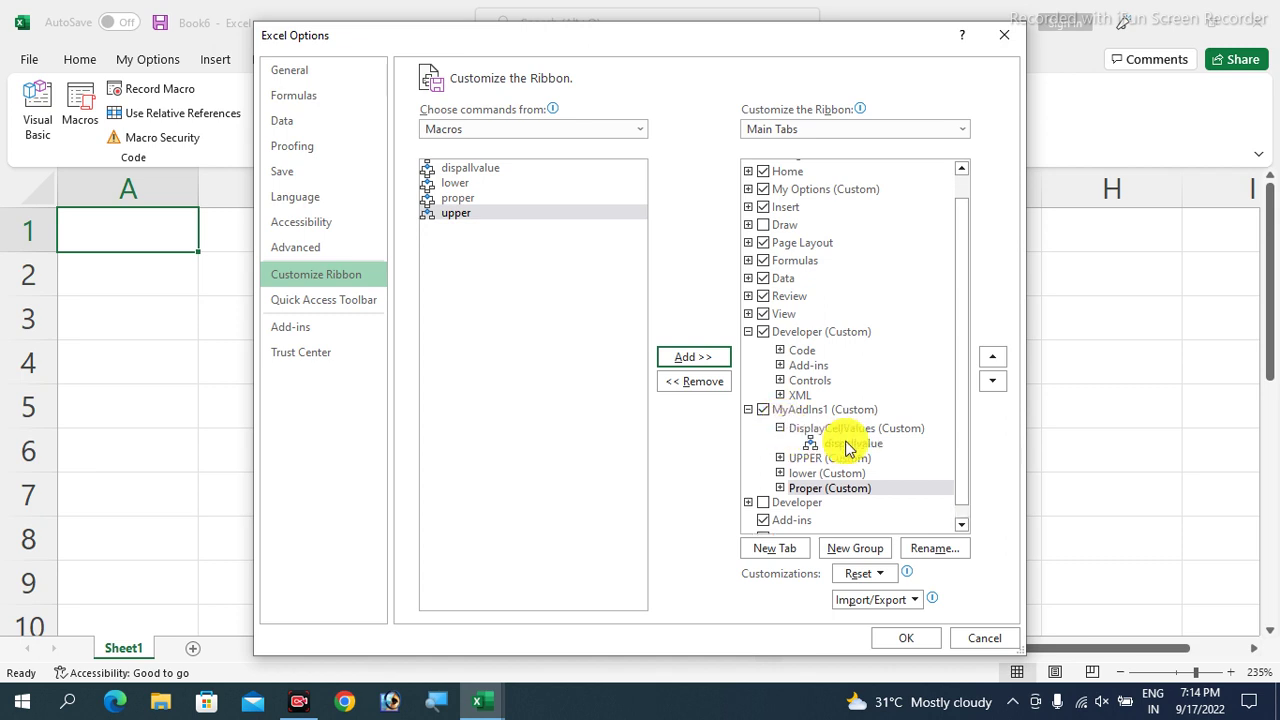
left_click(780, 458)
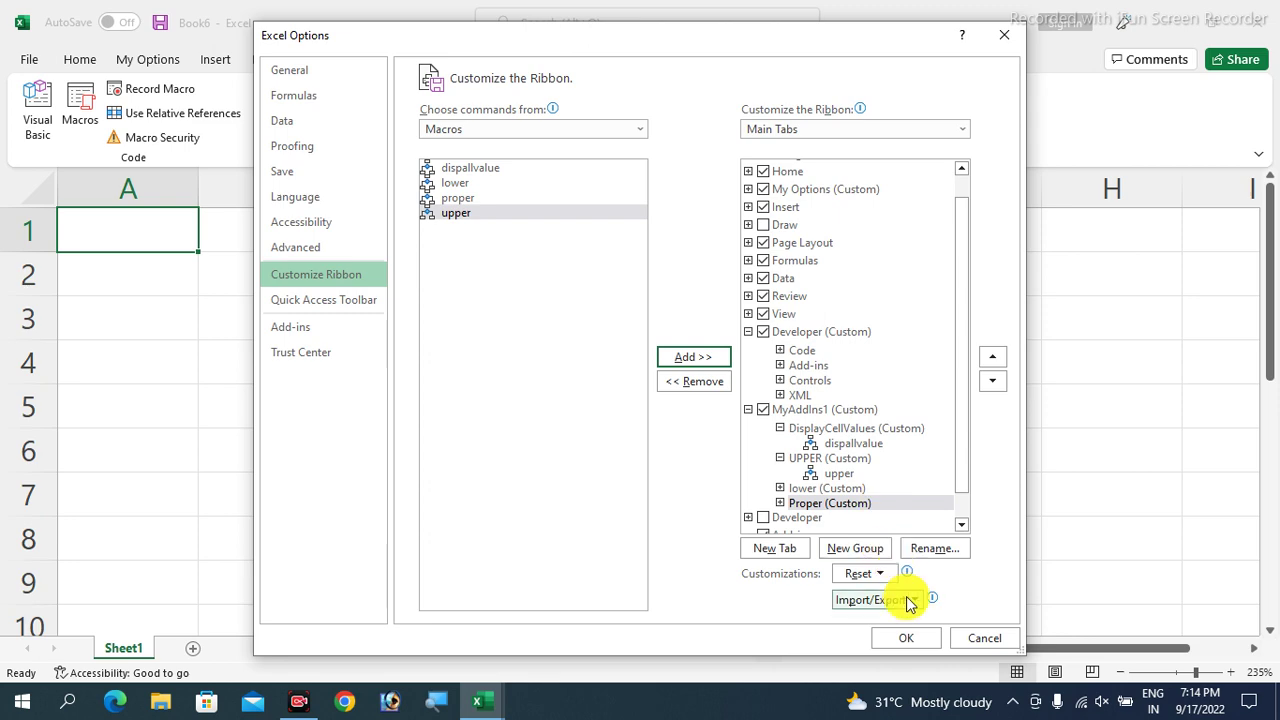
left_click(905, 638)
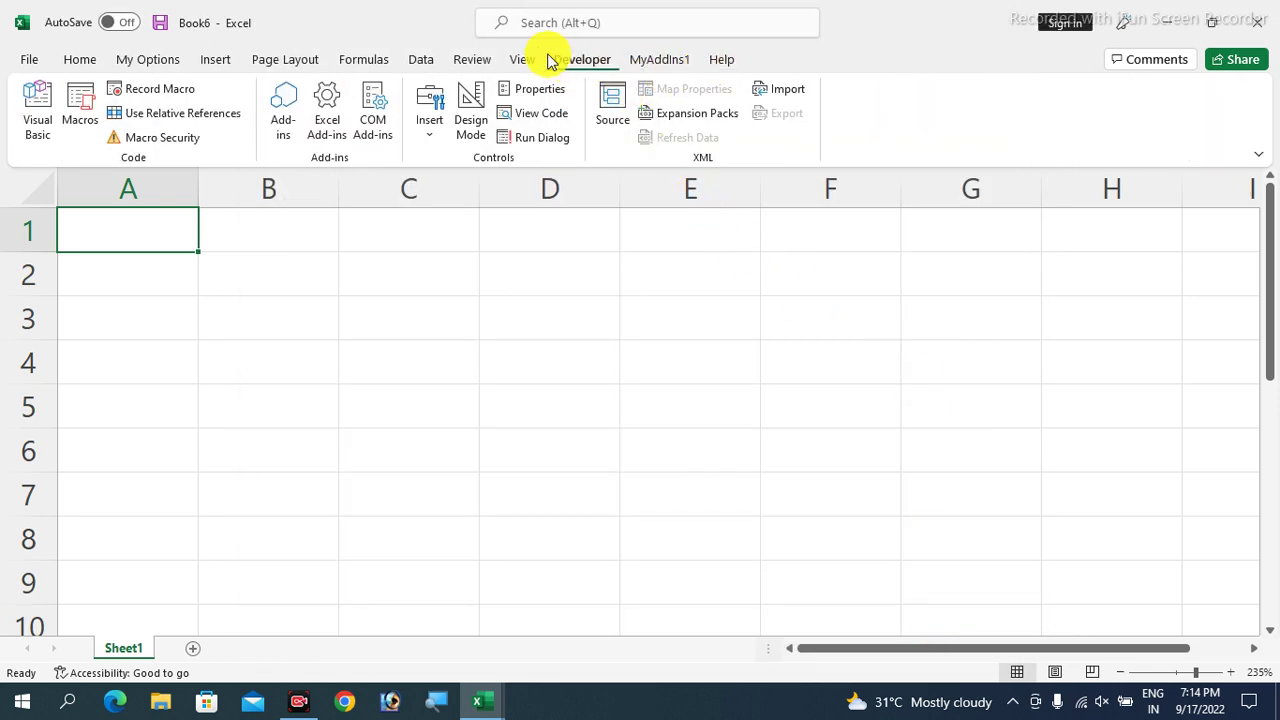
- Copy JAVASCRIPT, CSS, HTML, CYBOTECH and INDIA from Book4's C2:C6 into Book6 at C2
left_click(163, 60)
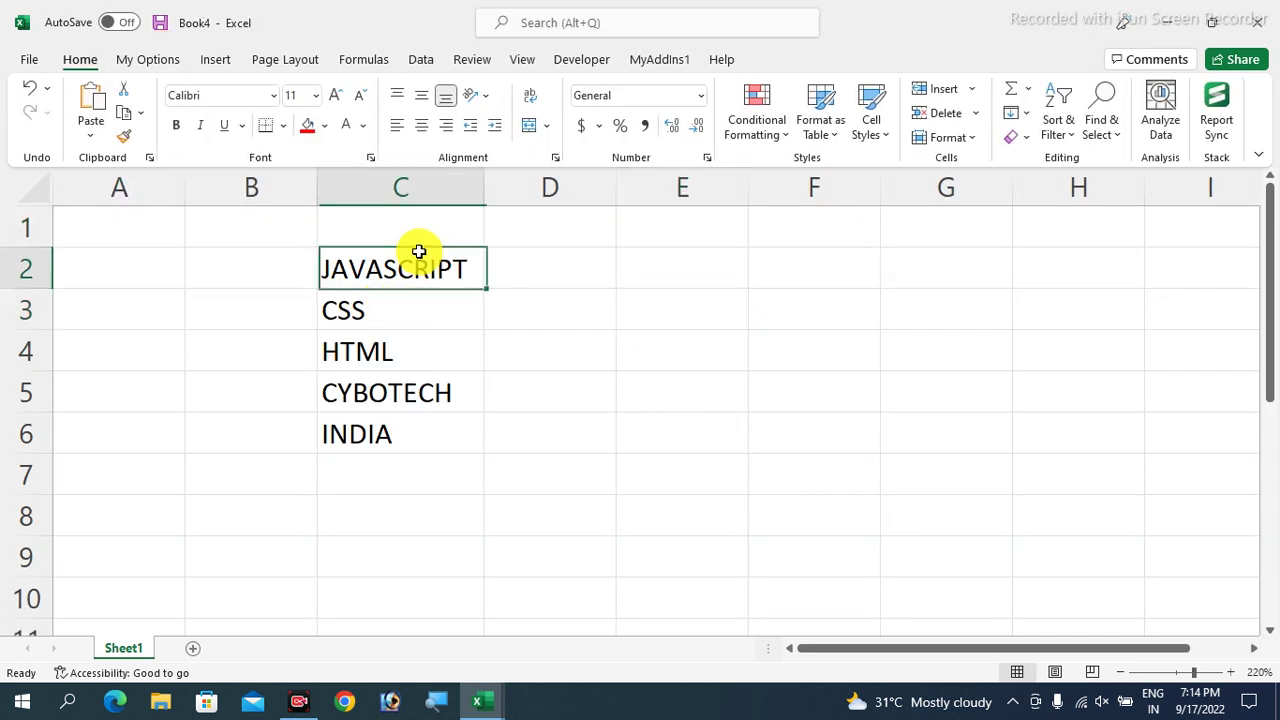
left_click(429, 340)
left_click_drag(431, 277, 432, 429)
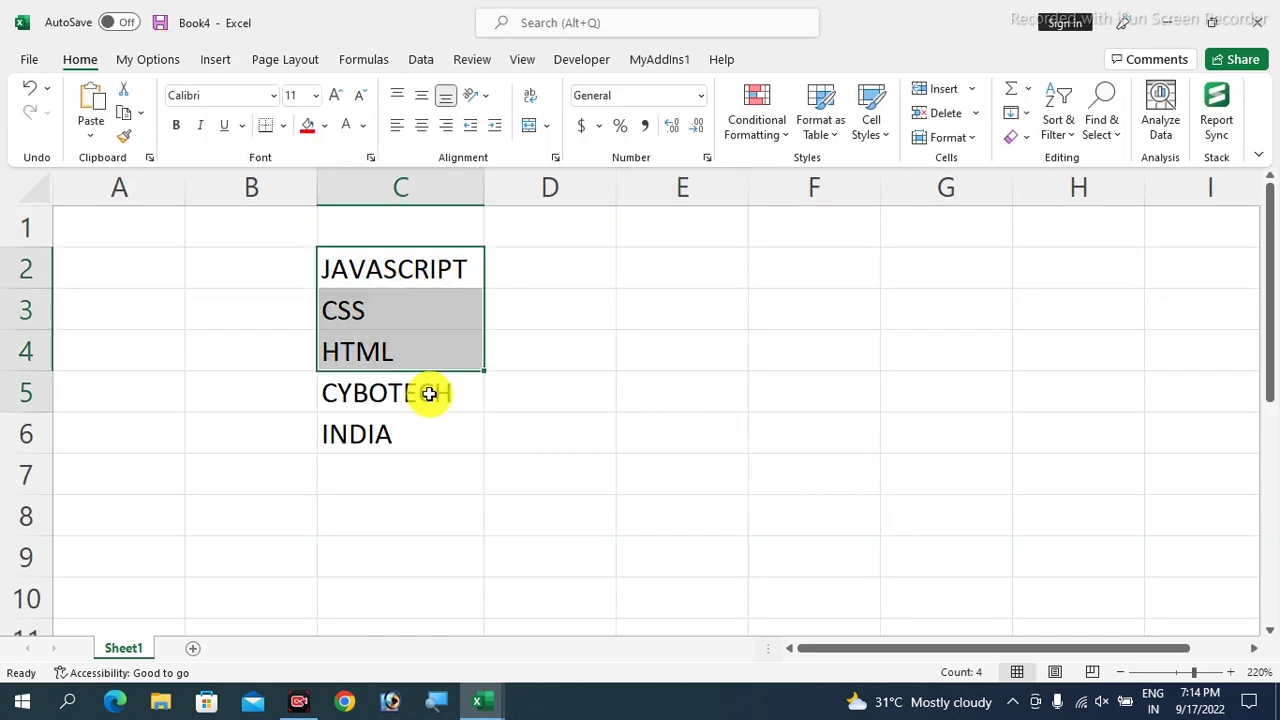
key("ctrl+c")
key("alt+Tab")
left_click(403, 274)
key("ctrl+v")
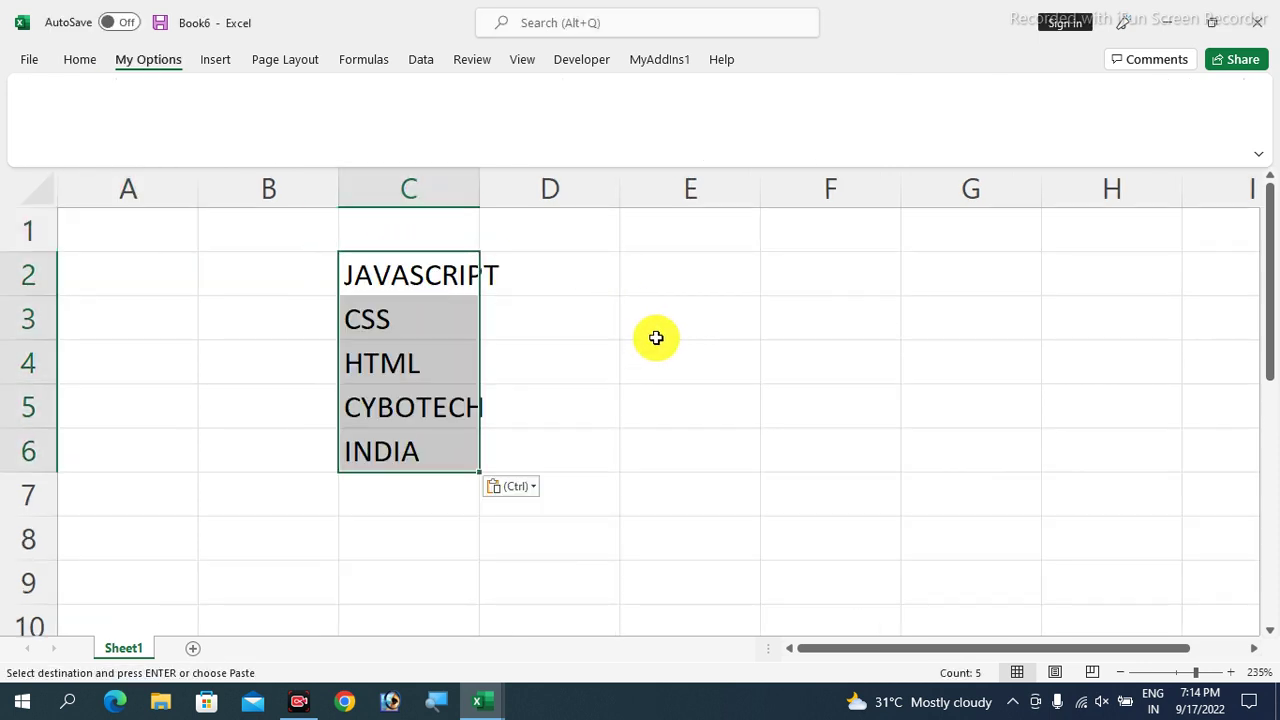
- Autofit Book6's column C to the pasted words and select C2:C6
left_click(656, 336)
double_click(479, 189)
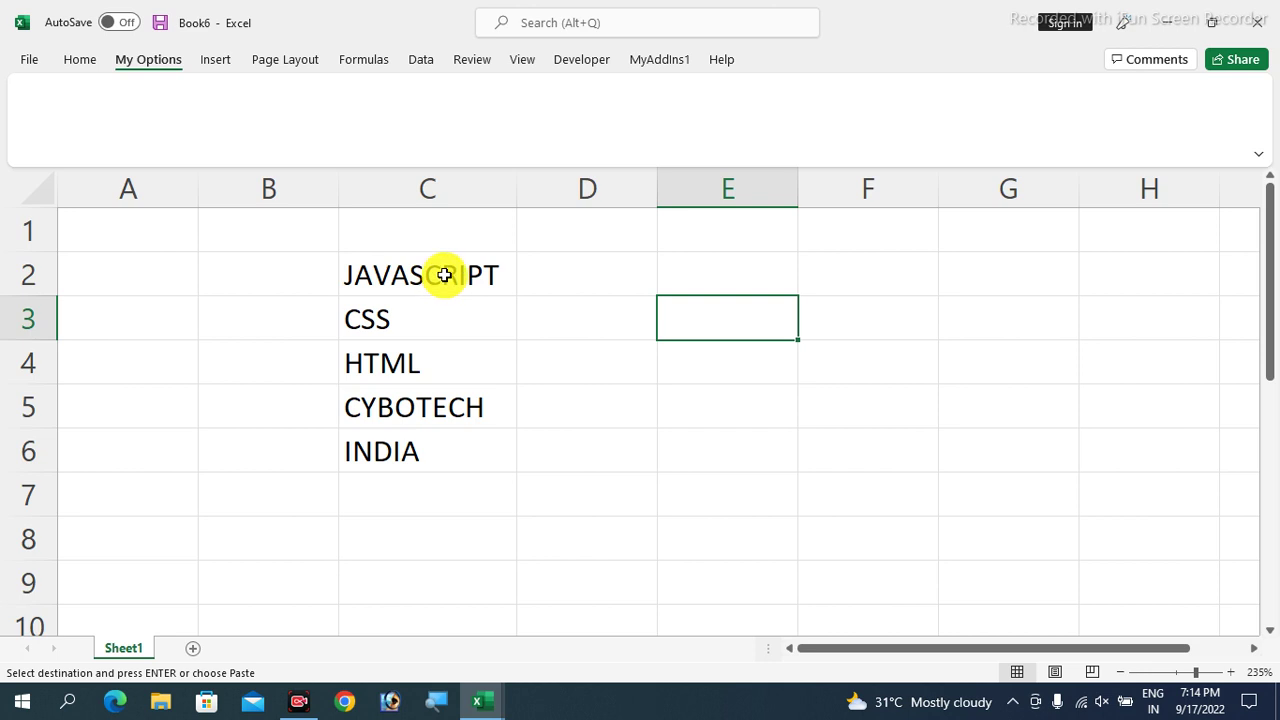
left_click_drag(443, 275, 459, 418)
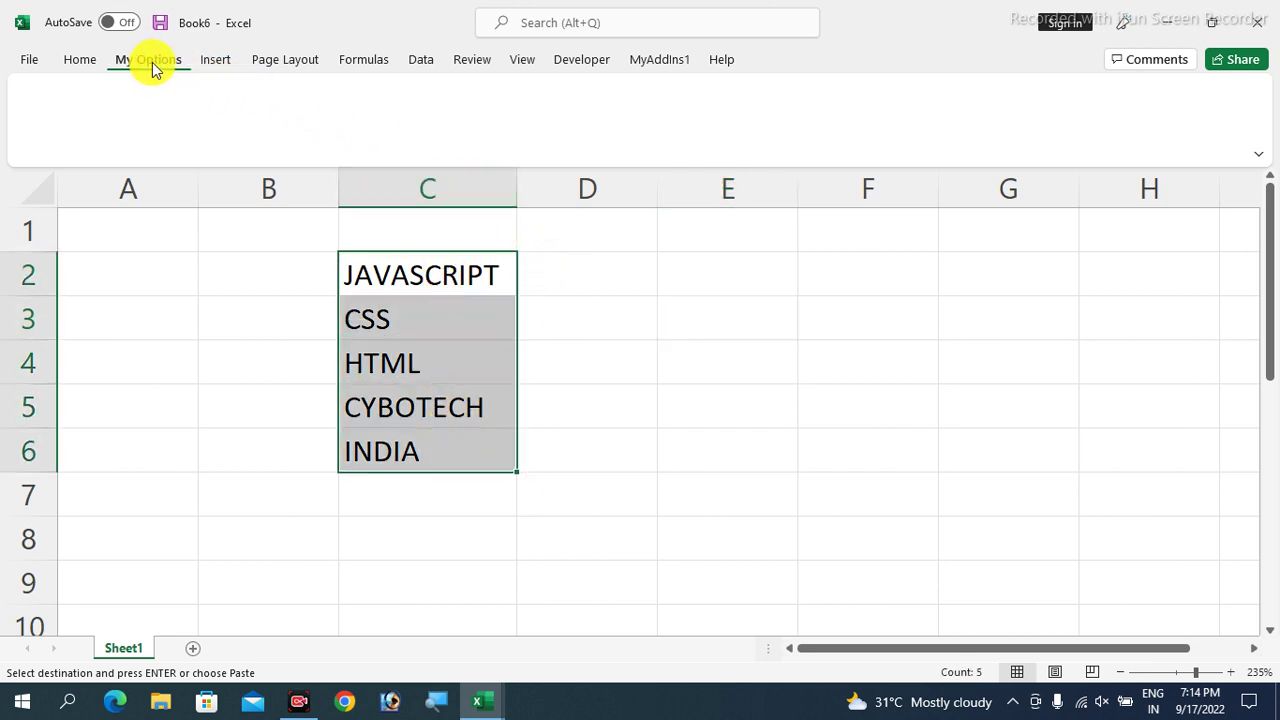
left_click(670, 62)
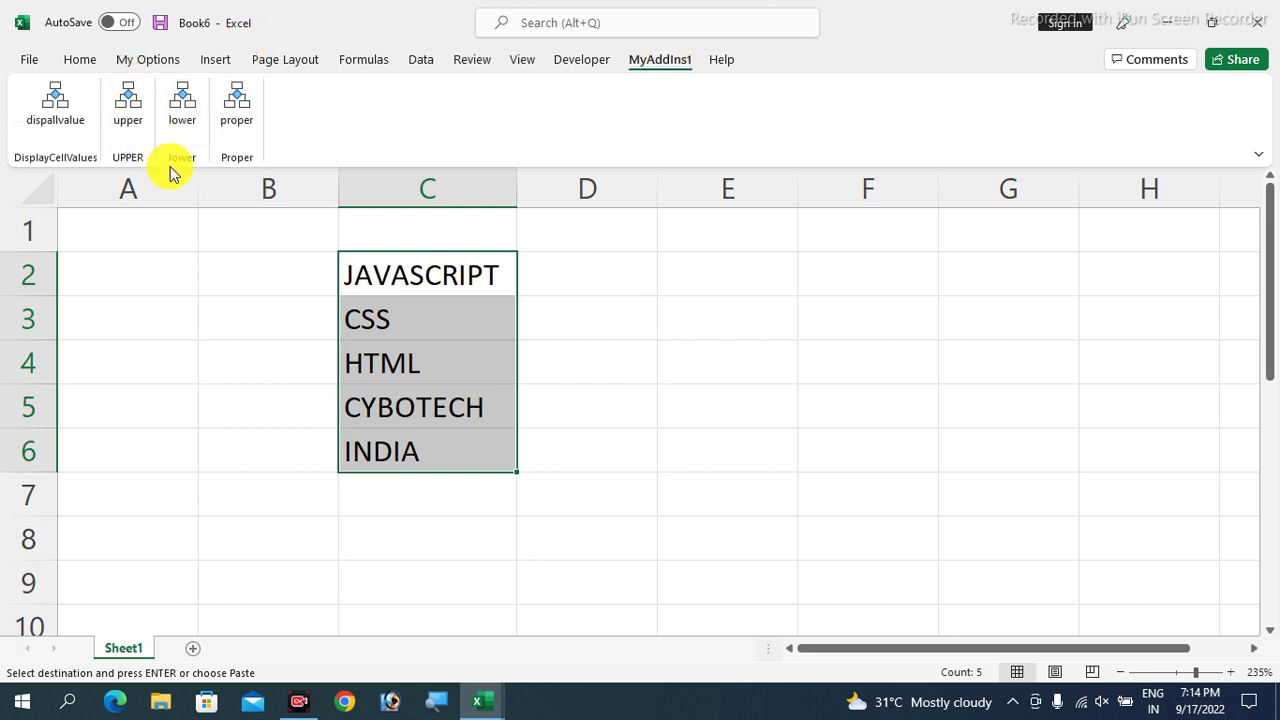
- Convert the C2:C6 words to lower case, then proper case, then back to upper case
left_click(185, 112)
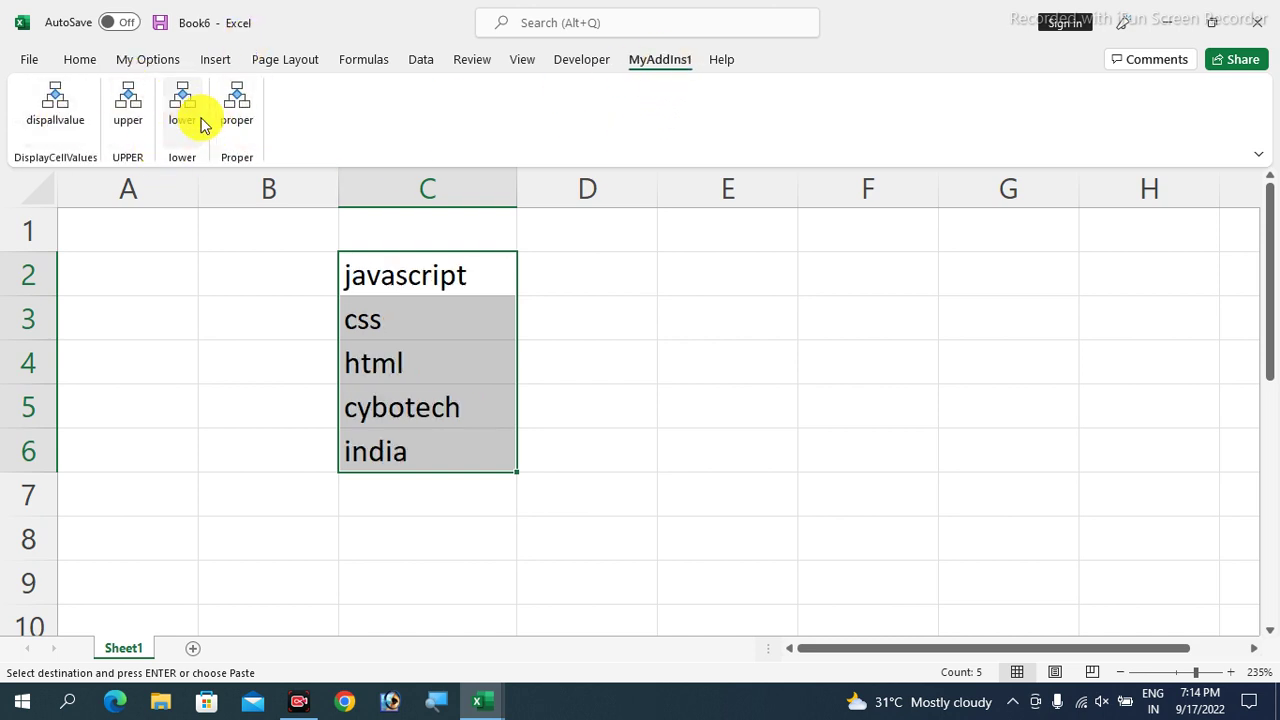
left_click(236, 125)
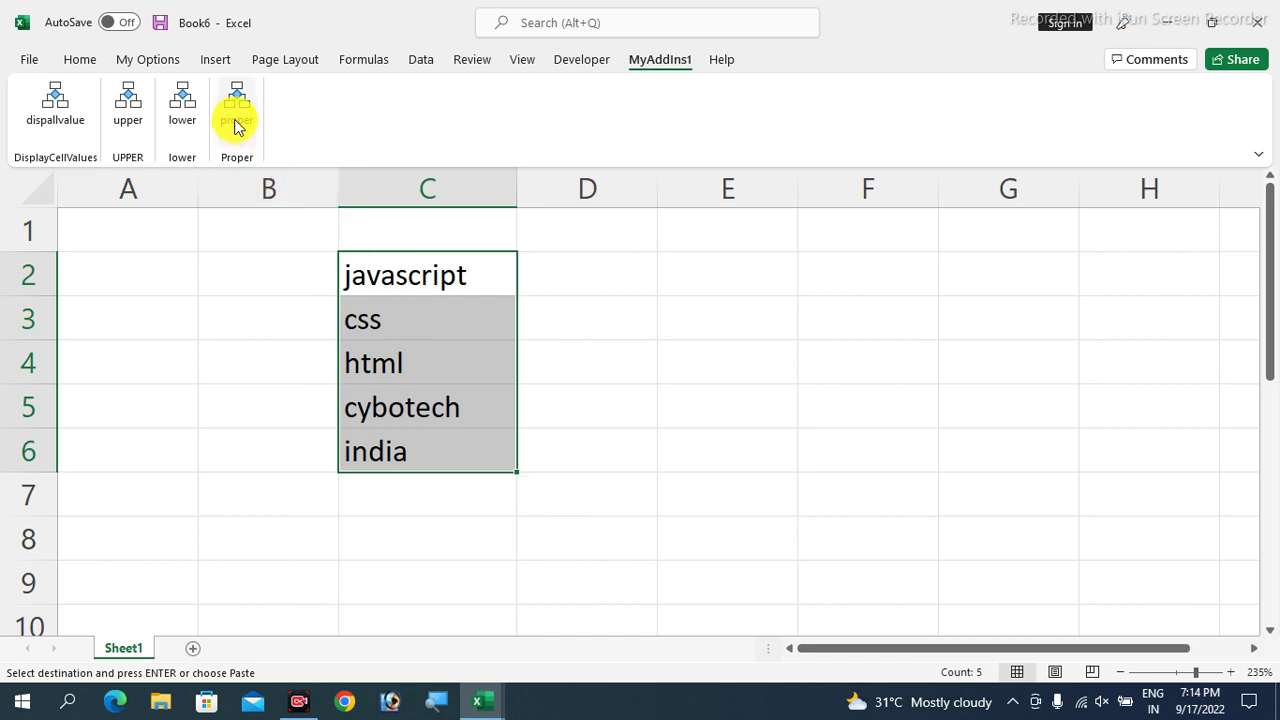
left_click(137, 125)
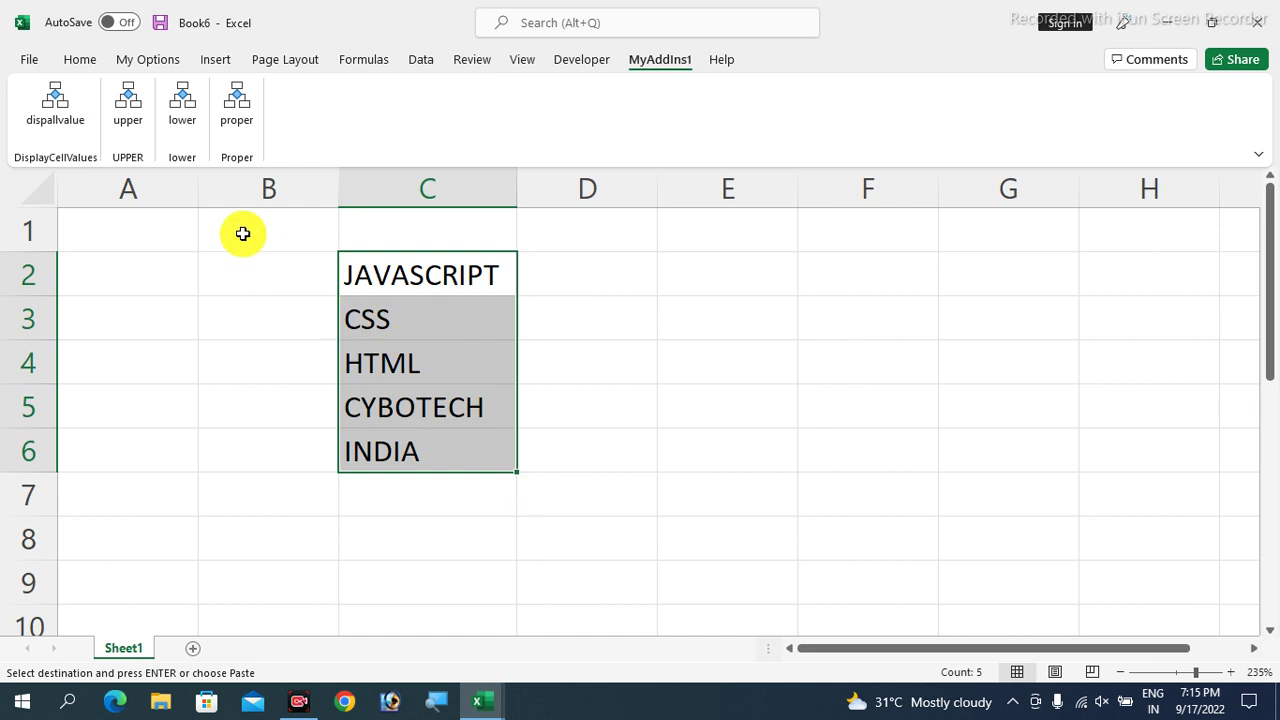
- Run the display-value macro and acknowledge each message from JAVASCRIPT through INDIA
left_click(60, 122)
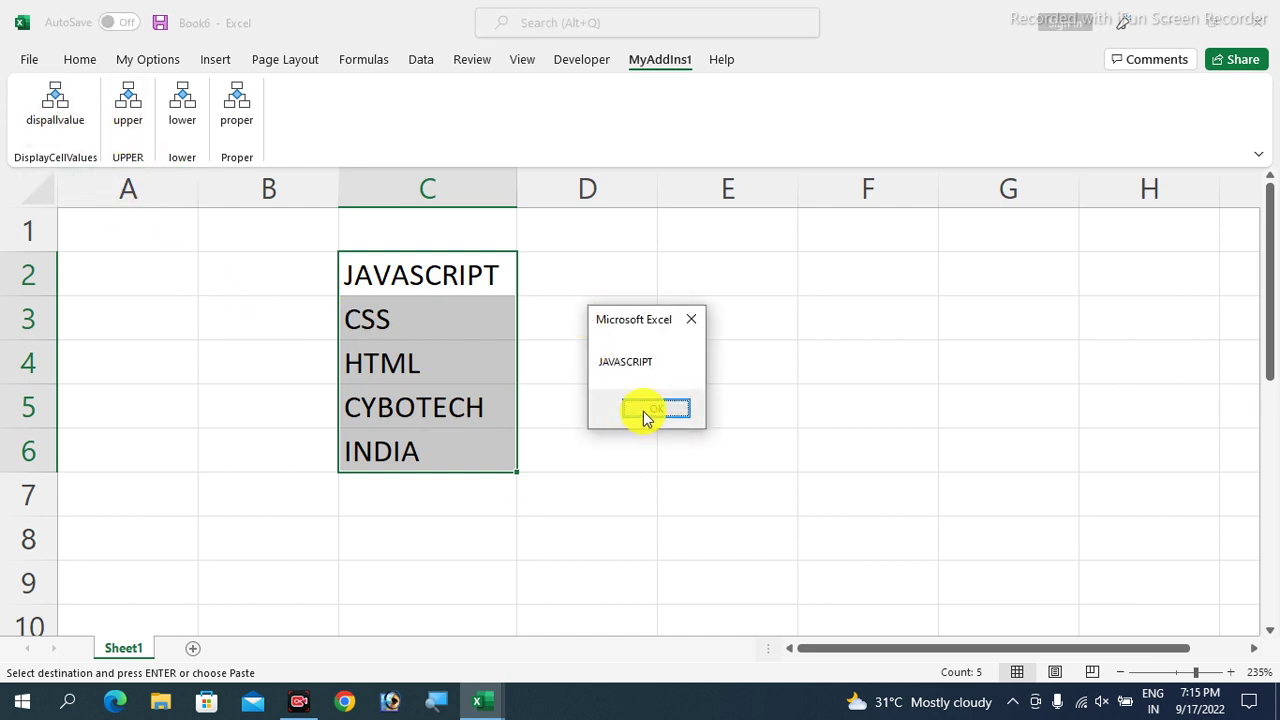
left_click(644, 411)
left_click(645, 411)
left_click(646, 411)
left_click(647, 412)
left_click(647, 411)
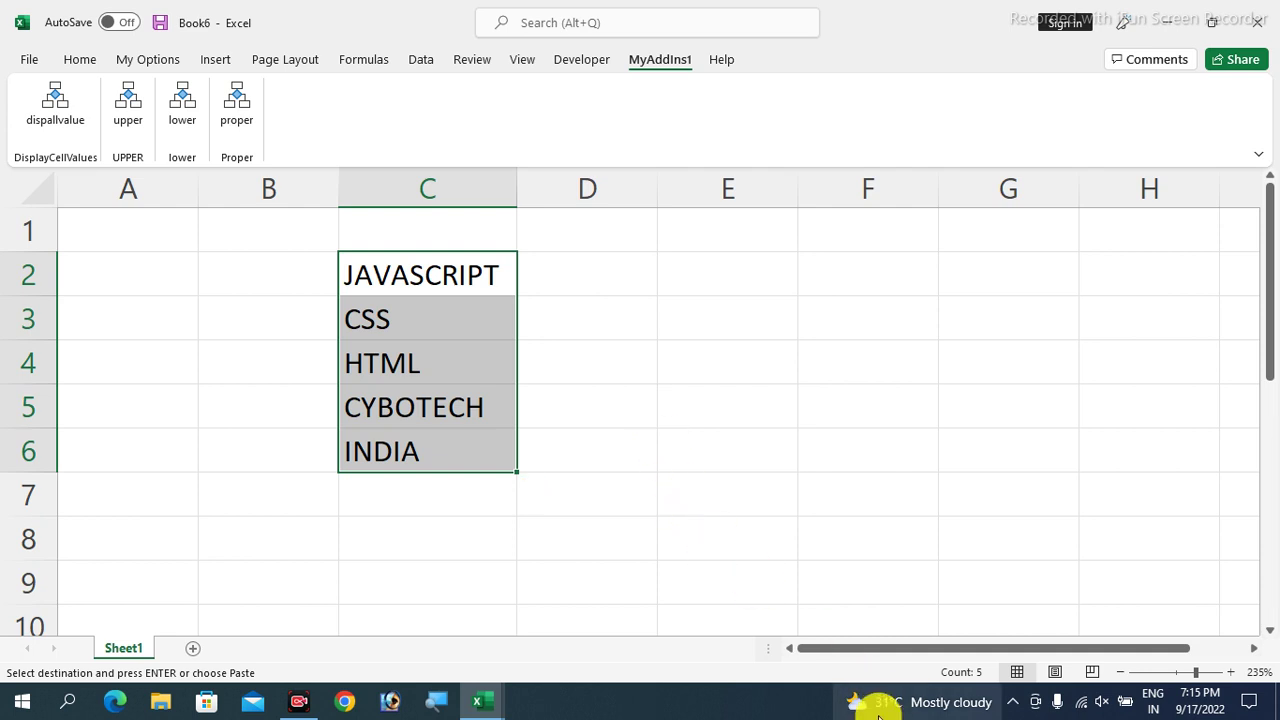
- Show the hidden icons in the taskbar notification area
left_click(1012, 702)
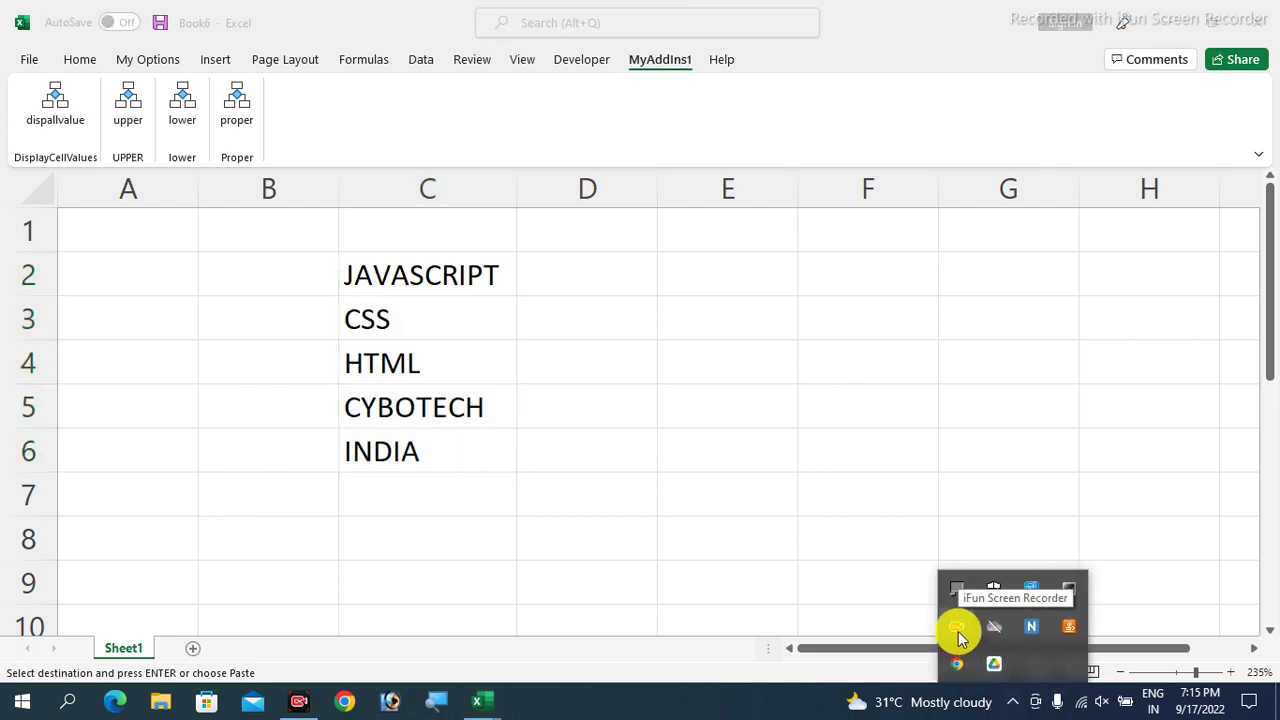